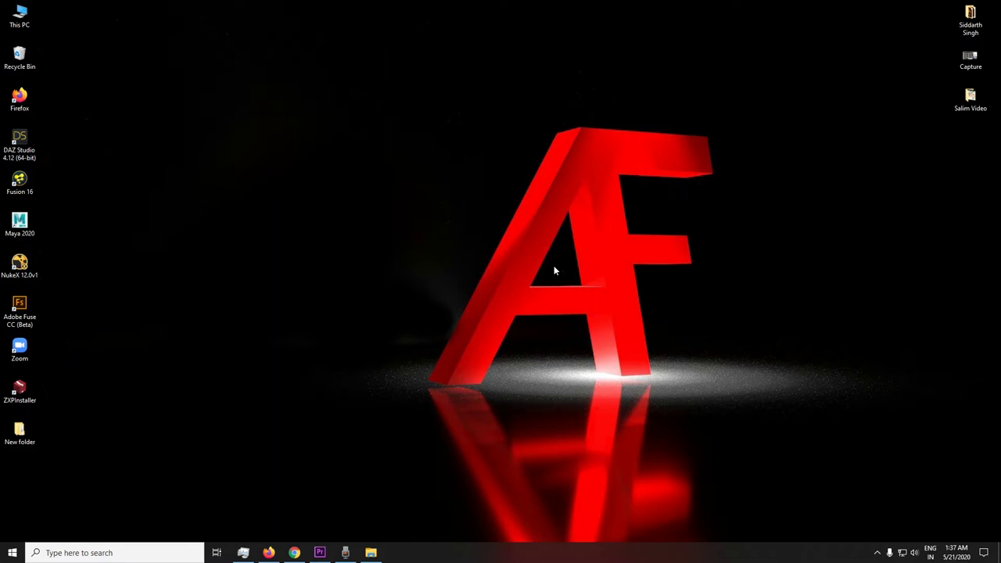
Place Logo.png on V1 of Sequence 03 and check the clip across the timeline.
click(320, 552)
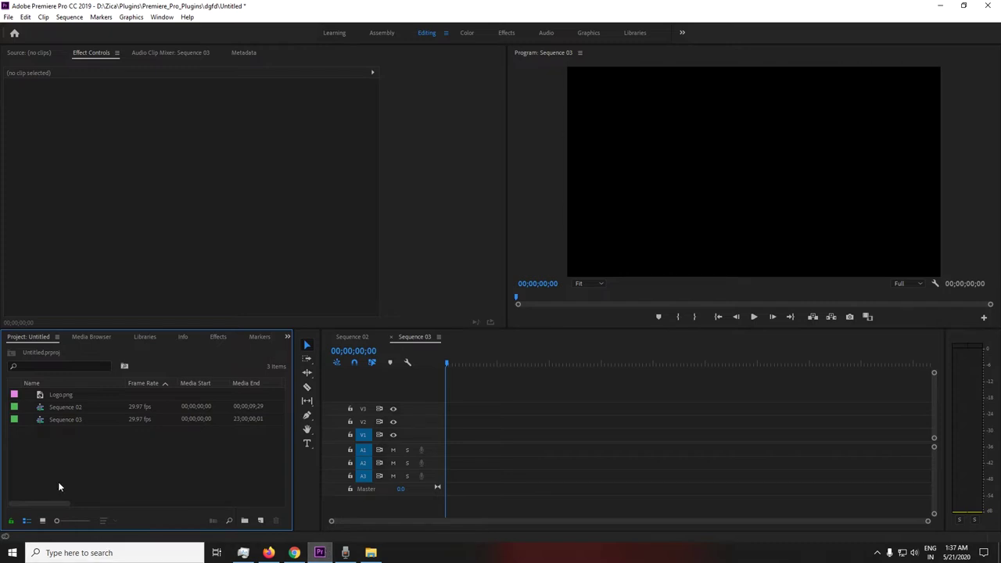
mouse_move(62, 395)
mouse_down()
mouse_move(467, 481)
mouse_move(454, 435)
mouse_up()
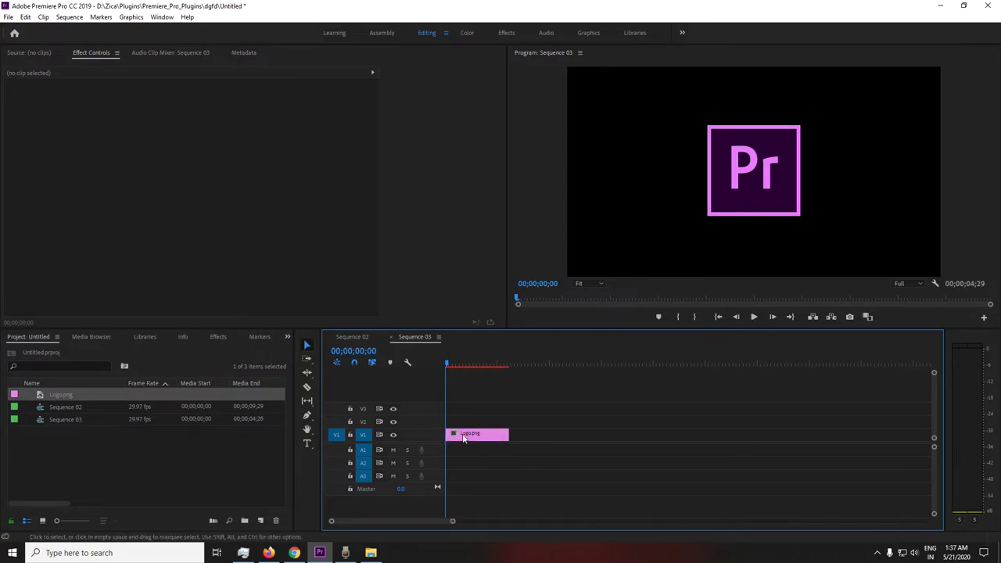
mouse_move(487, 362)
mouse_down()
mouse_move(450, 344)
mouse_move(490, 362)
mouse_up()
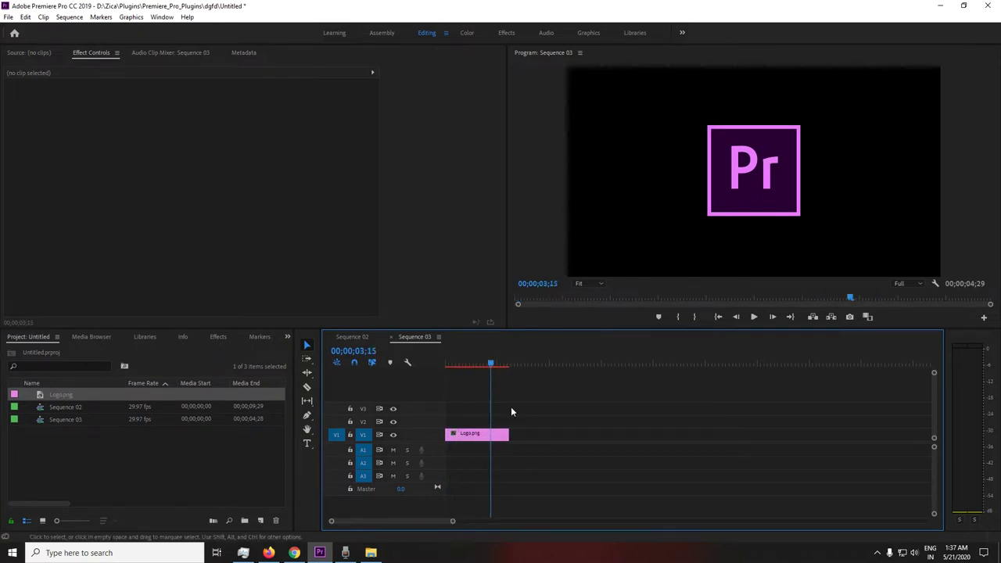
click(477, 434)
mouse_move(199, 117)
mouse_down()
mouse_move(173, 118)
mouse_move(205, 116)
mouse_up()
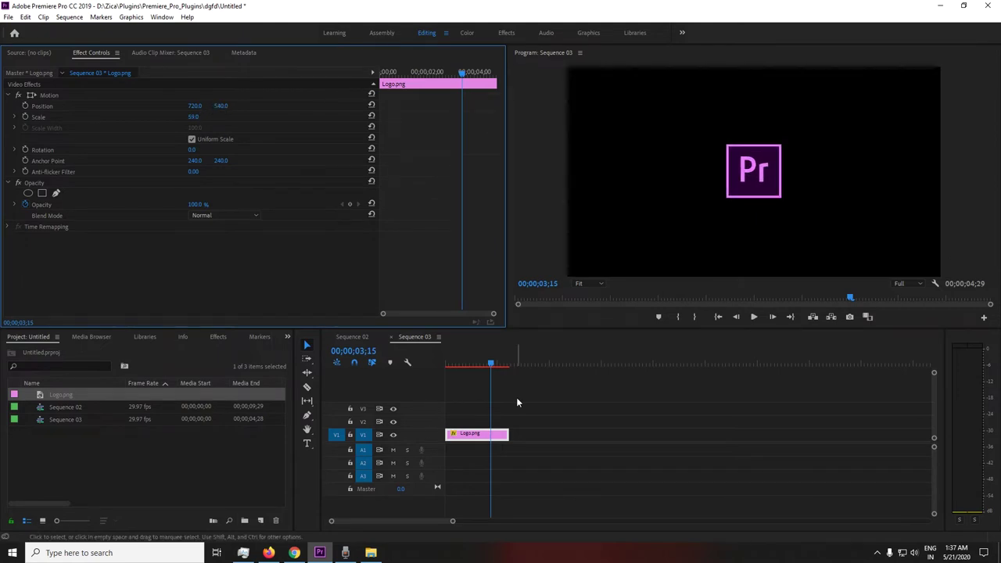
drag(458, 364, 474, 402)
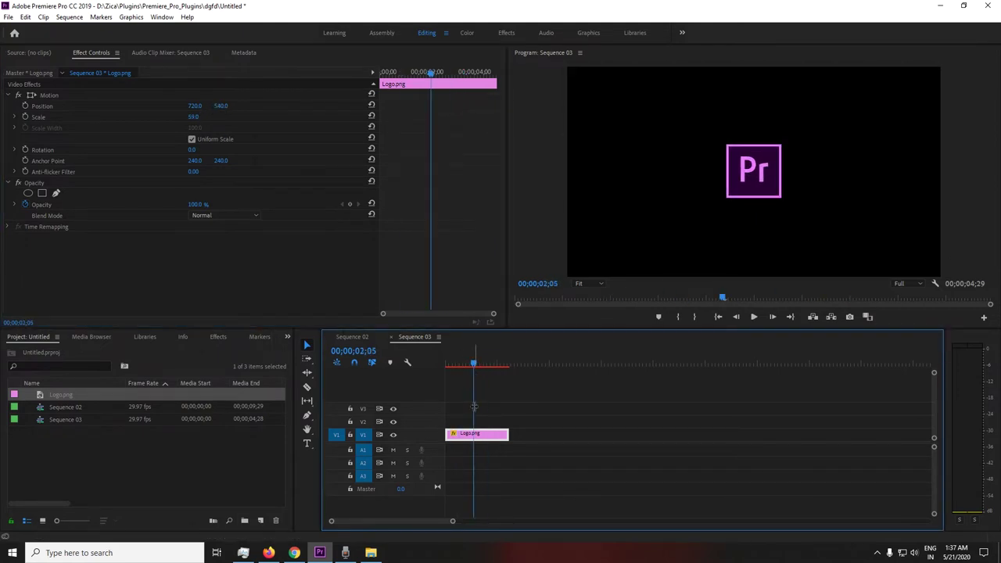
click(561, 400)
click(477, 434)
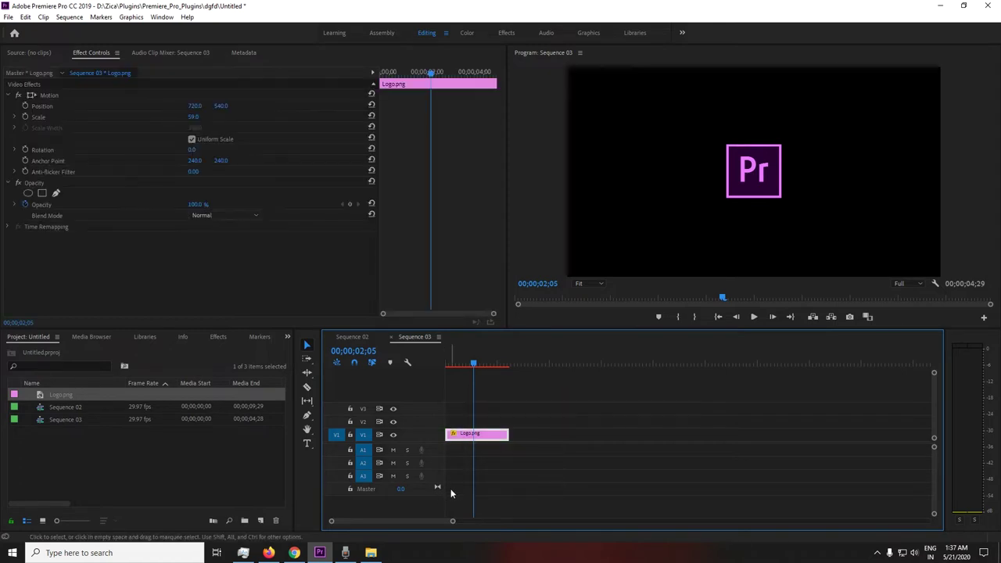
Set the logo clip's duration to 10 seconds (00;00;10;00).
key(ctrl+r)
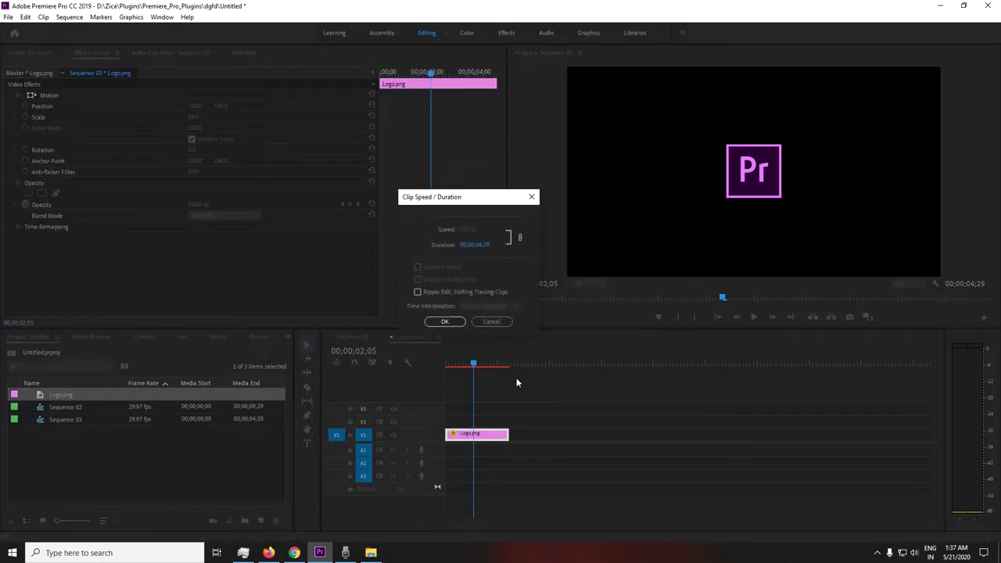
click(475, 244)
text(1000)
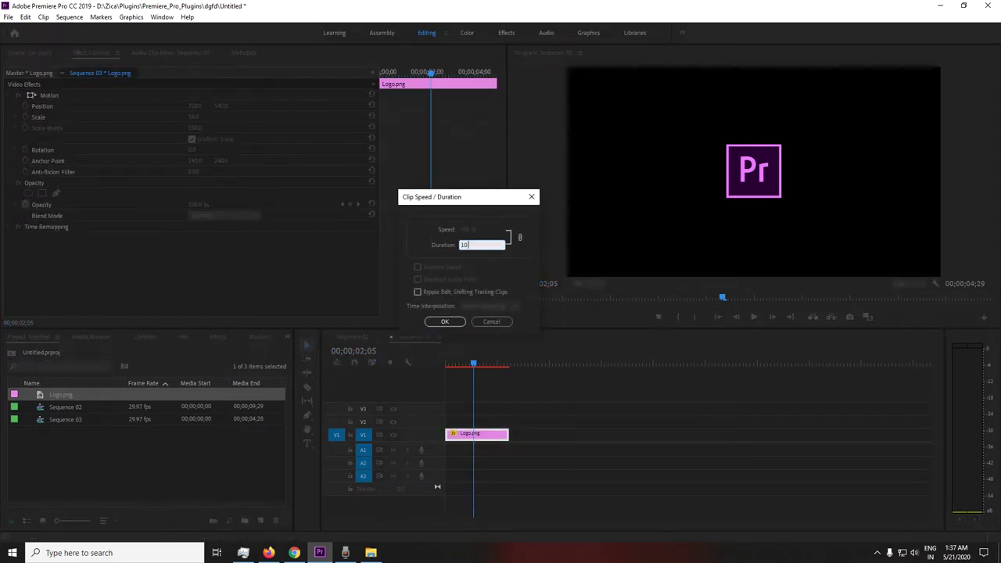
key(Return)
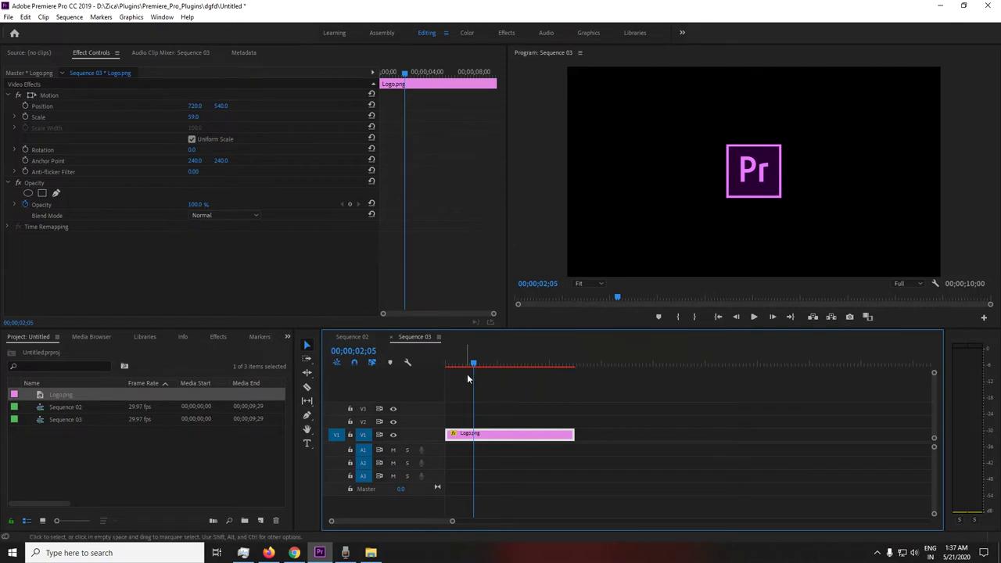
Duplicate the logo clip onto V2 and V3 and place the top copy at the upper left (133, 176).
drag(487, 364, 400, 361)
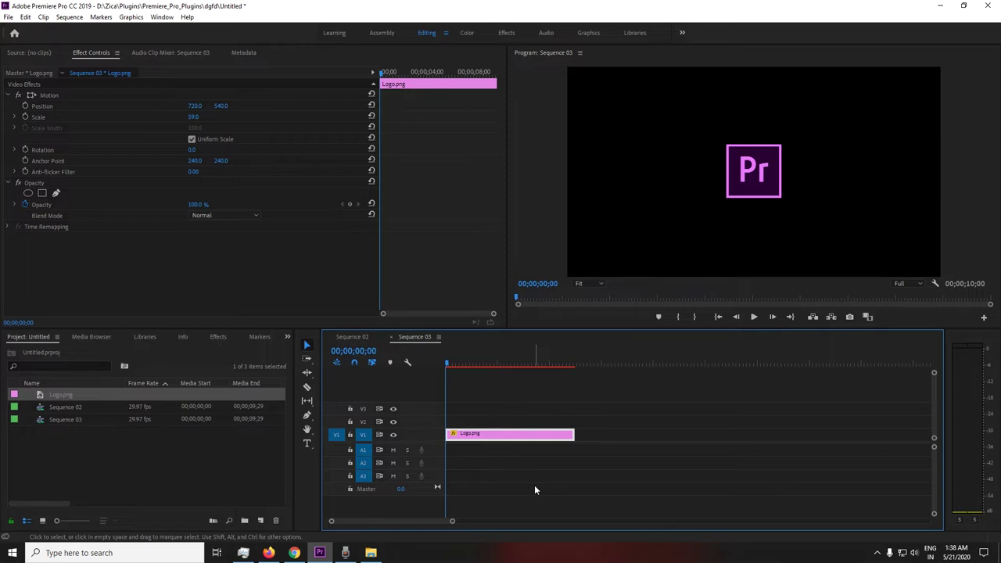
mouse_move(520, 435)
mouse_down()
mouse_move(518, 415)
mouse_move(521, 482)
mouse_up()
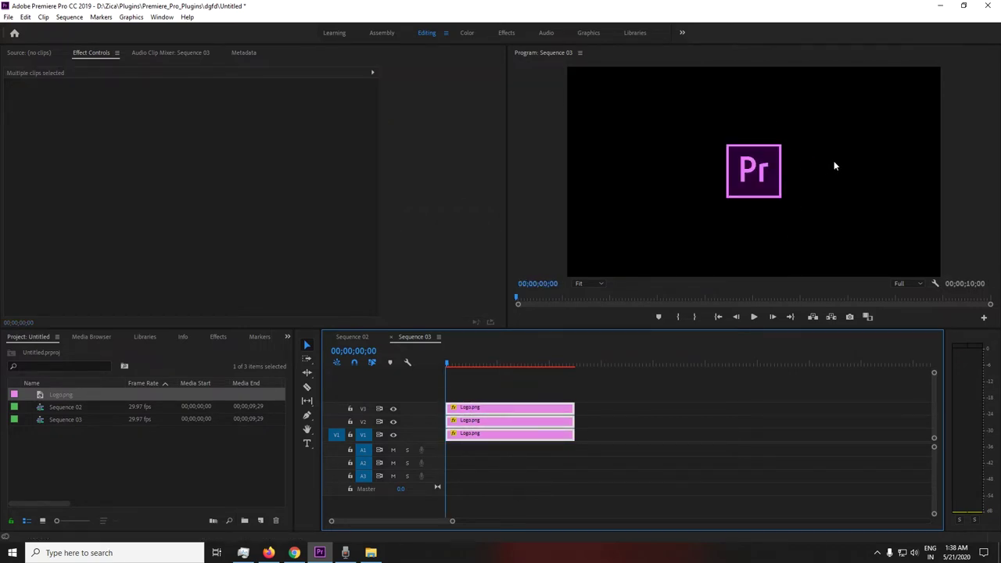
click(527, 408)
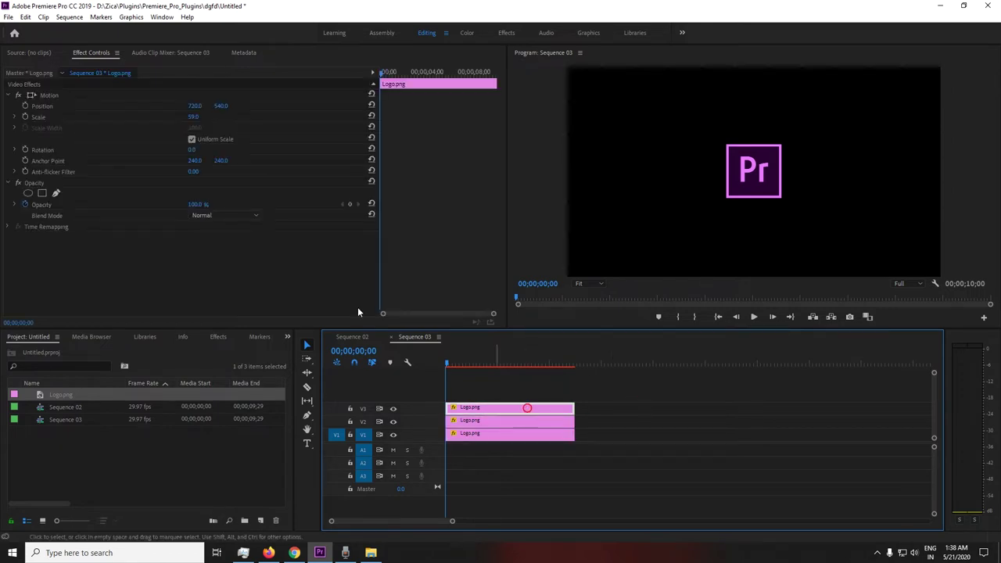
mouse_move(194, 106)
mouse_down()
mouse_move(149, 106)
mouse_move(195, 106)
mouse_up()
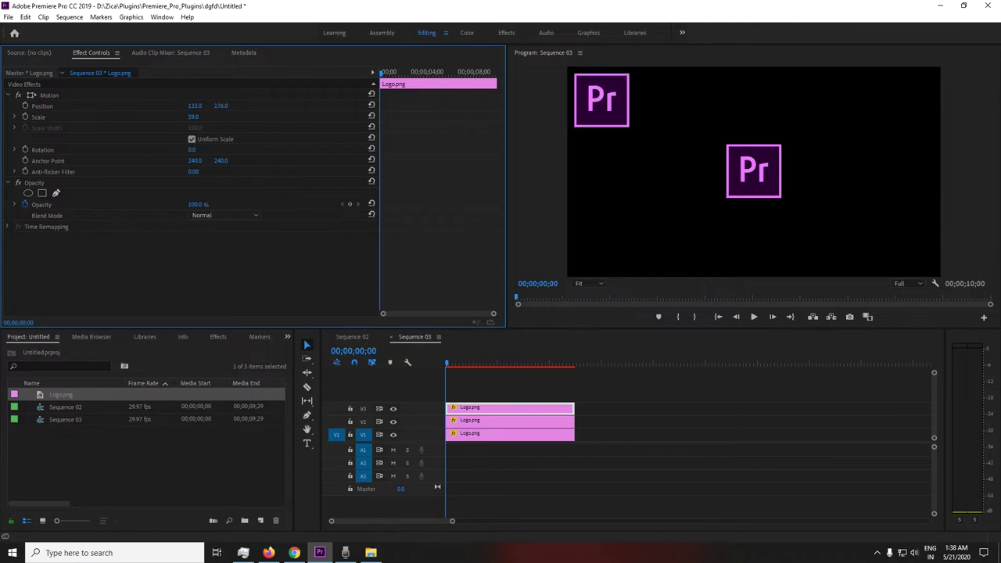
Line up the middle and bottom copies below it at 139/540 and 142/889.
click(493, 422)
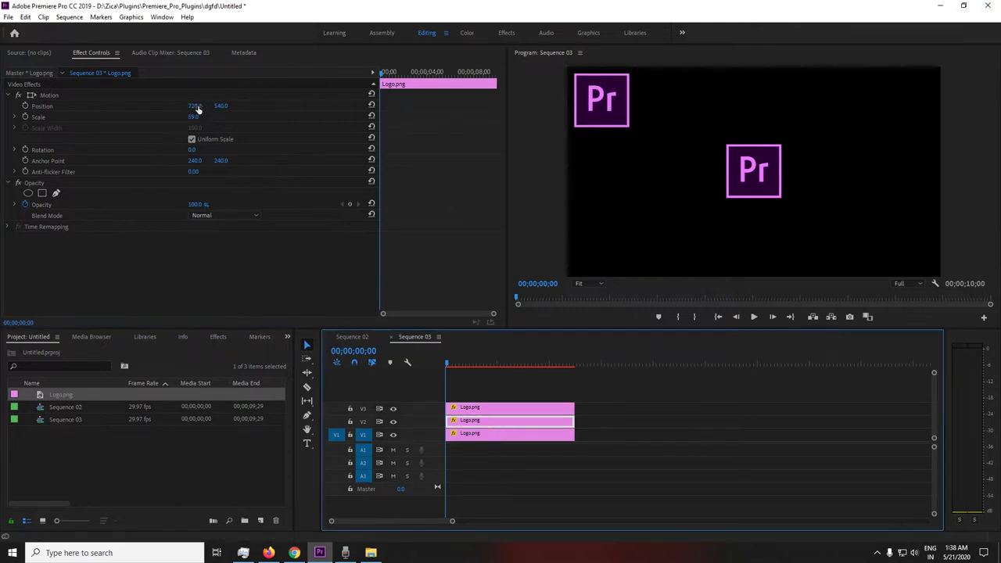
drag(195, 106, 117, 105)
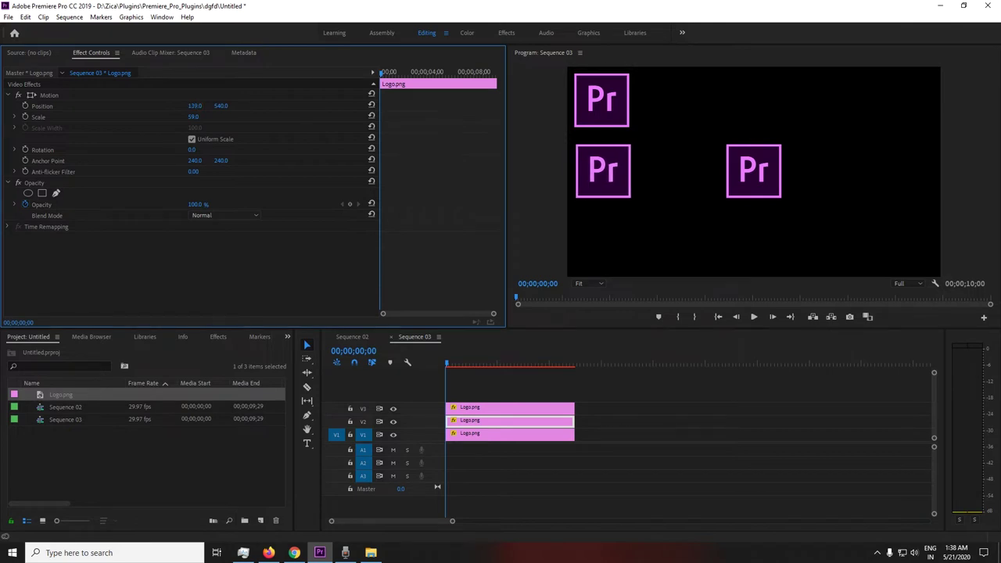
click(512, 434)
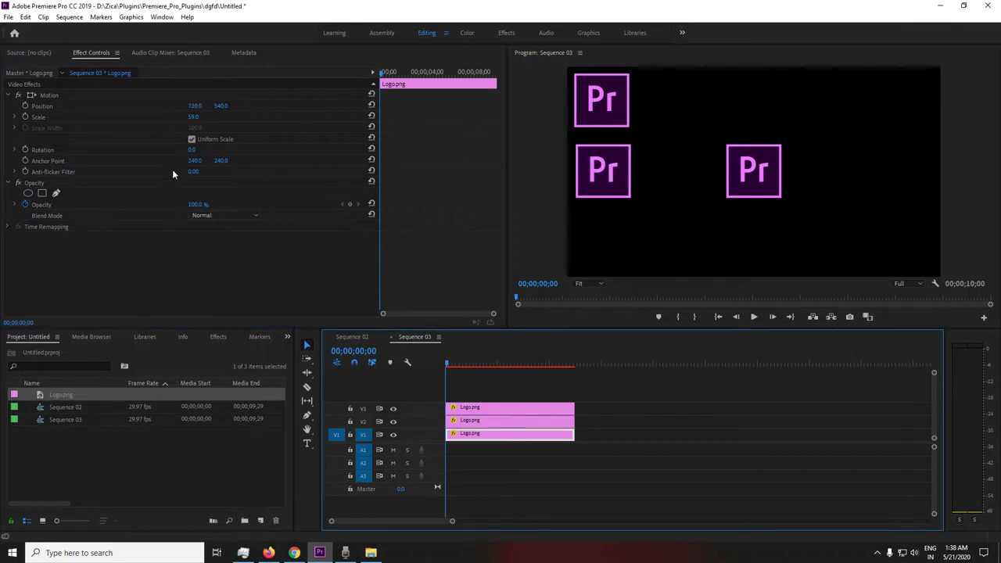
drag(194, 106, 119, 106)
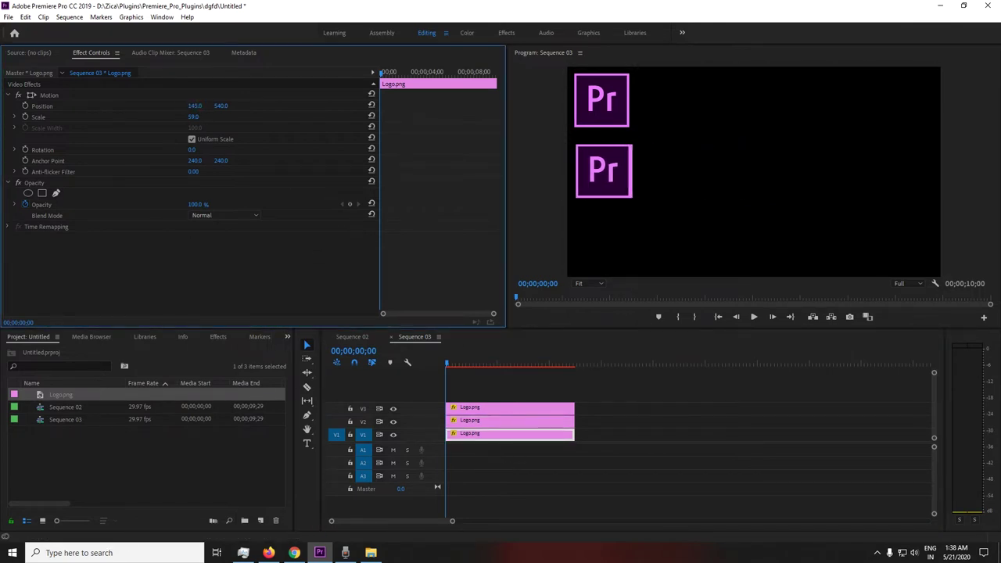
drag(217, 106, 227, 107)
mouse_move(489, 364)
mouse_down()
mouse_move(513, 382)
mouse_move(480, 366)
mouse_up()
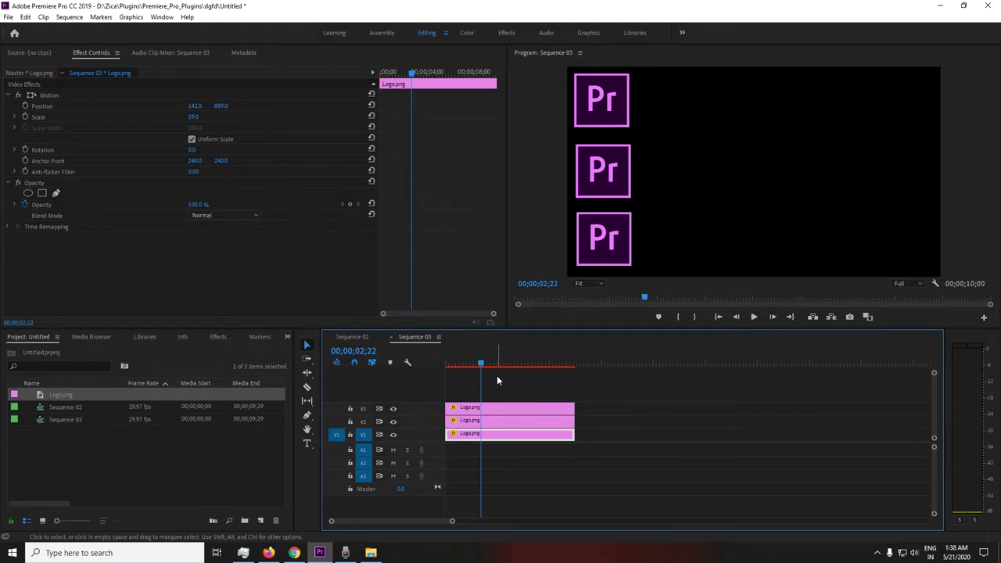
mouse_move(477, 366)
mouse_down()
mouse_move(562, 377)
mouse_move(442, 371)
mouse_up()
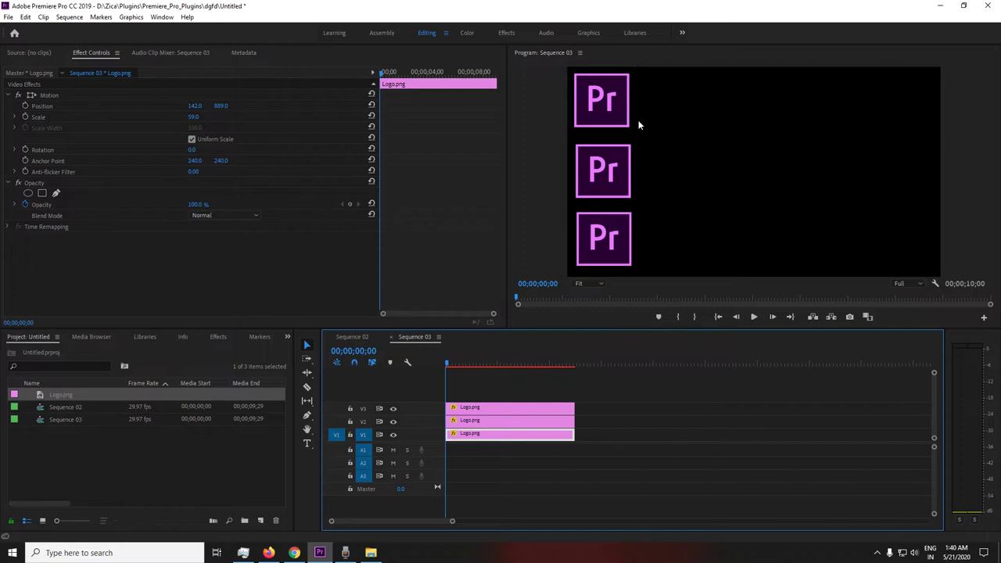
Keyframe the top logo's Position to slide from x 133 to 1305 by the 2-second mark.
mouse_move(447, 362)
mouse_down()
mouse_move(498, 362)
mouse_move(406, 368)
mouse_up()
click(484, 408)
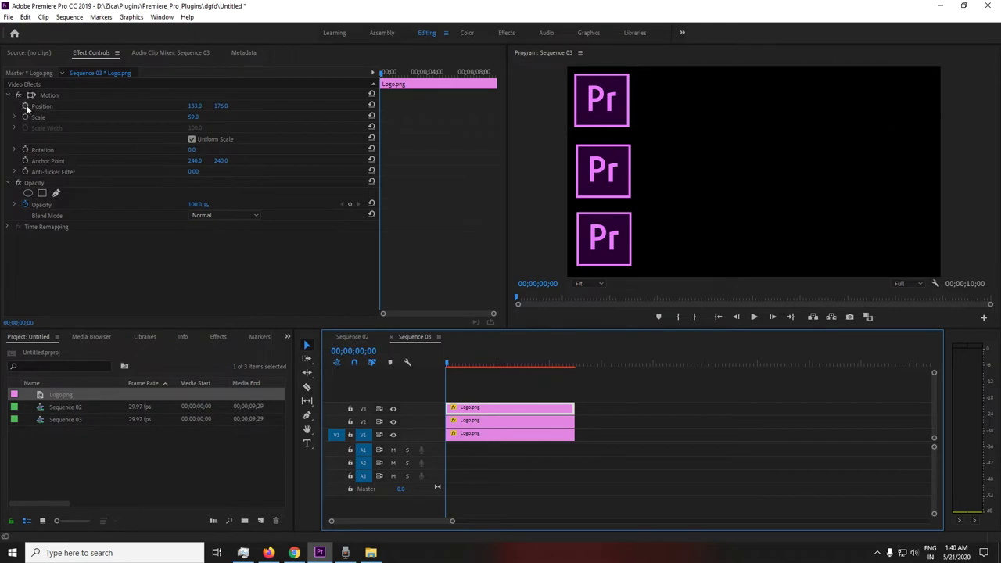
click(25, 107)
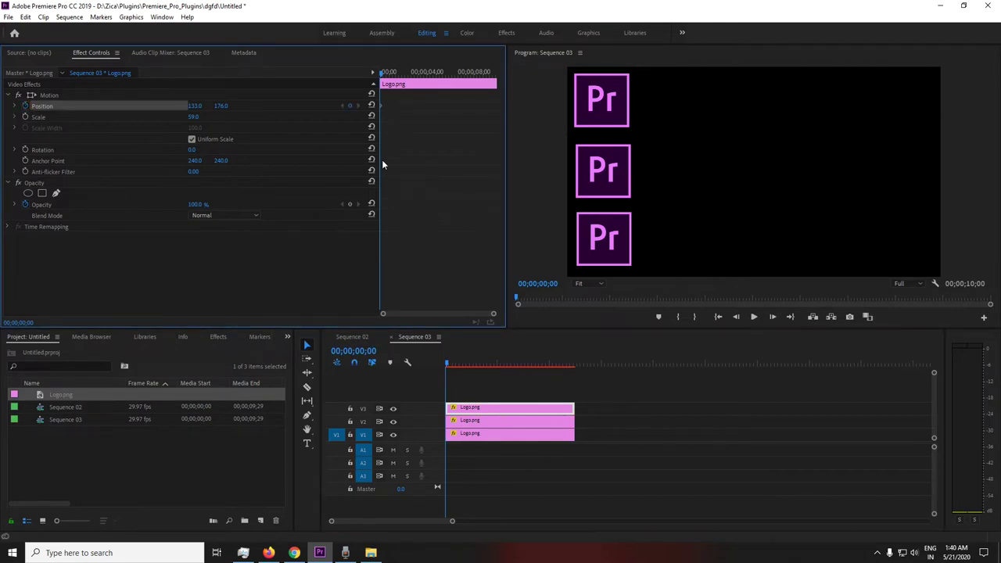
click(356, 351)
text(200)
key(Return)
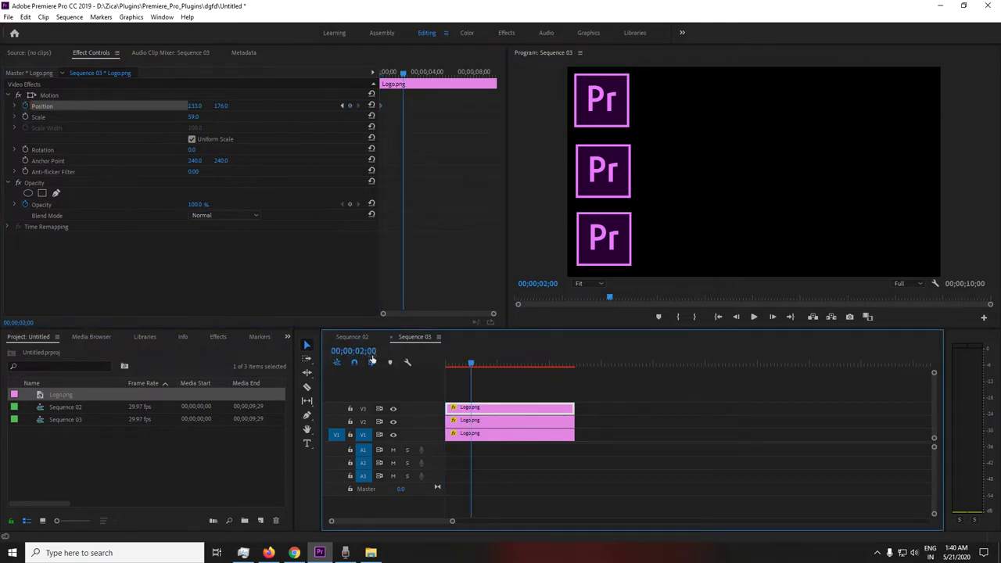
drag(194, 106, 500, 105)
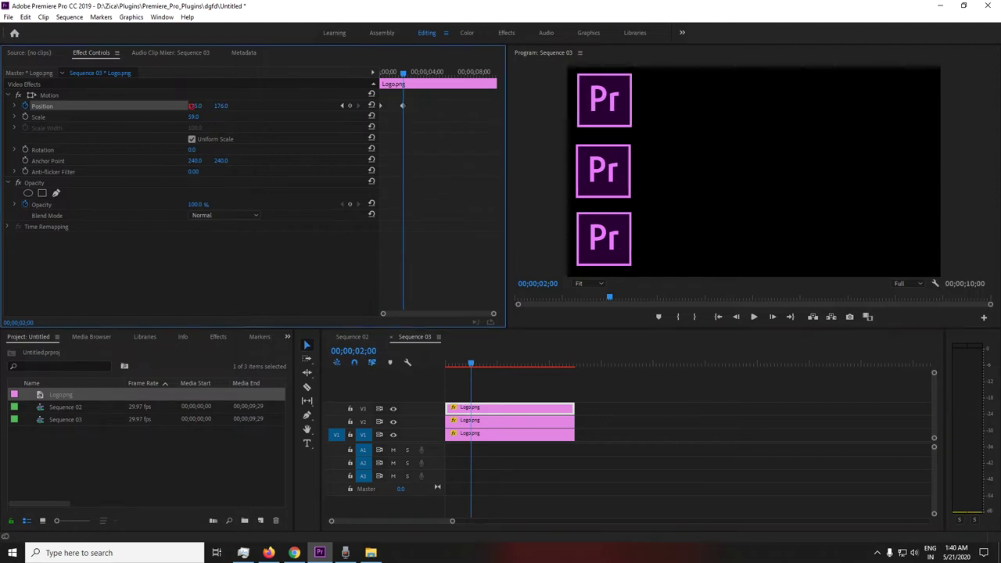
drag(194, 105, 189, 106)
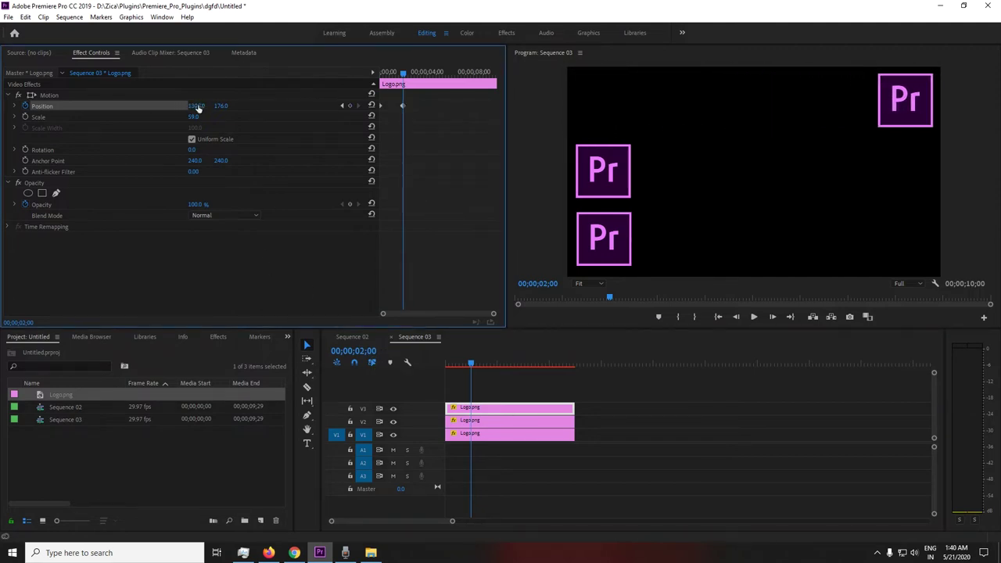
Preview the top logo's slide by replaying and scrubbing from the start.
key(Home)
key(space)
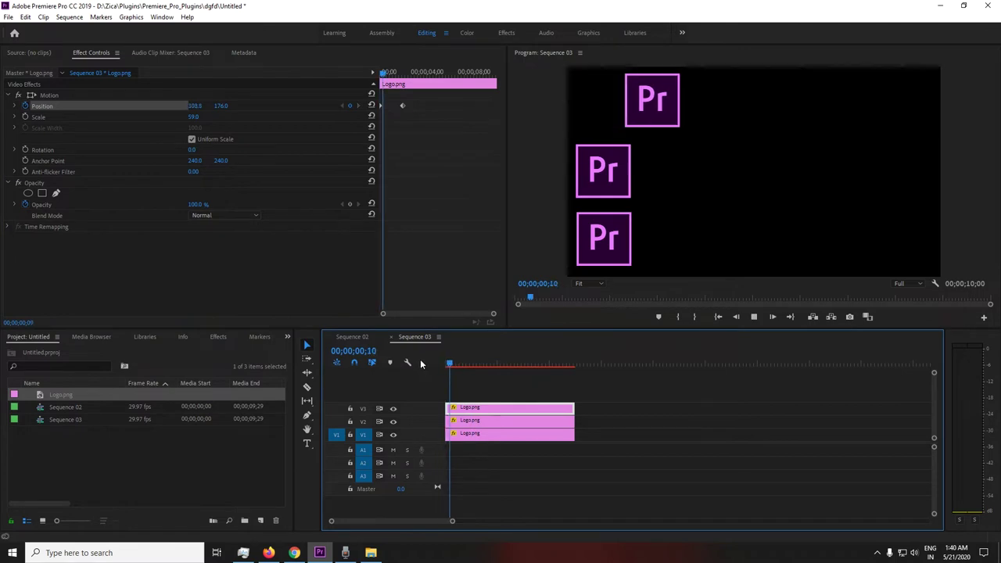
drag(482, 362, 411, 364)
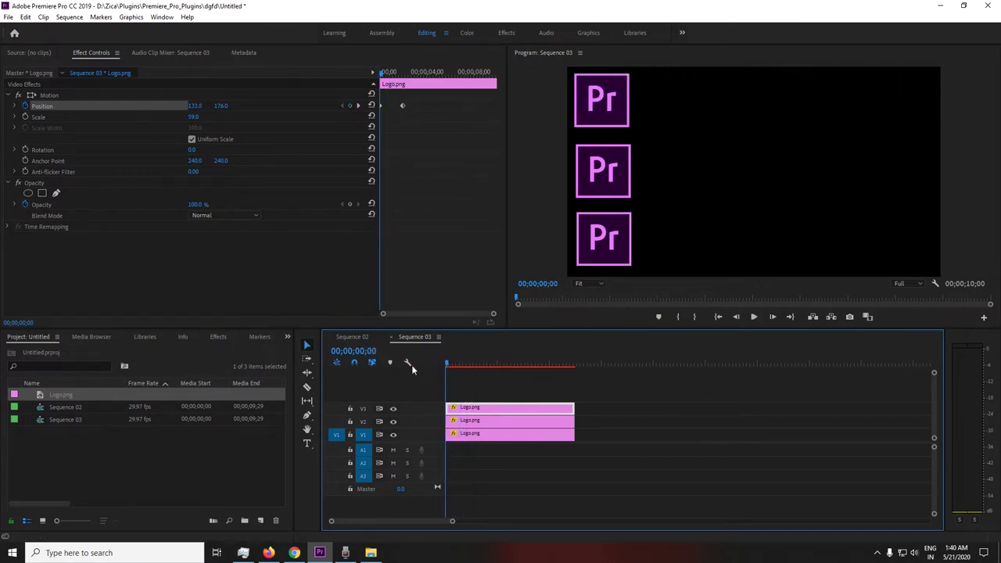
key(space)
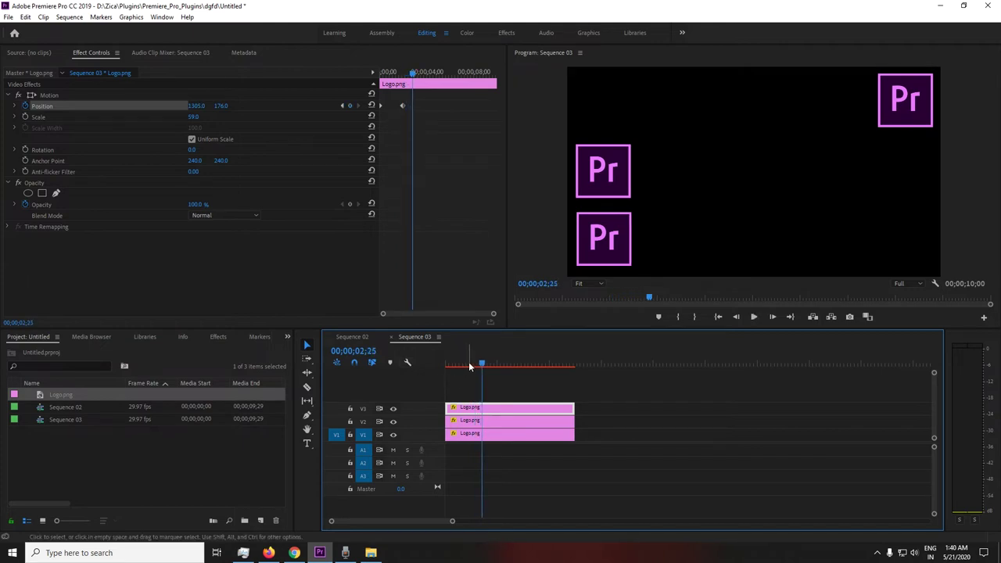
mouse_move(468, 361)
mouse_down()
mouse_move(433, 364)
mouse_move(474, 369)
mouse_up()
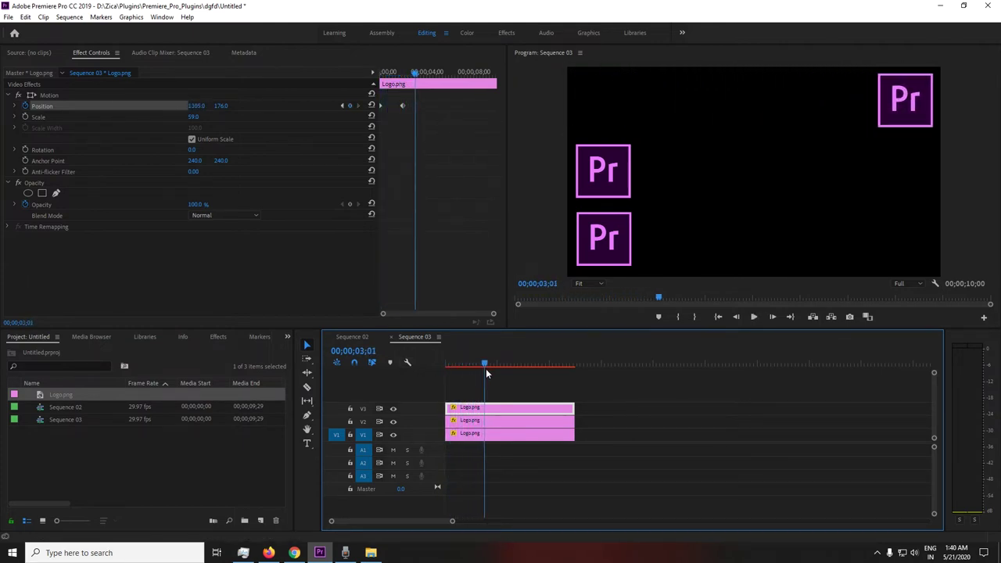
drag(474, 368, 445, 374)
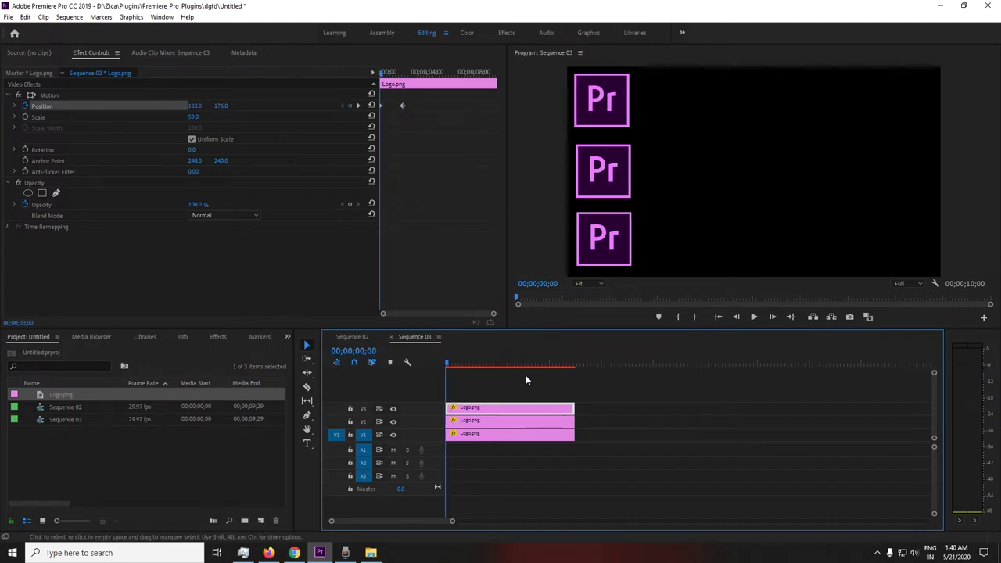
Keyframe the middle logo's Position so it slides right to x 1309 at 2;00.
click(494, 423)
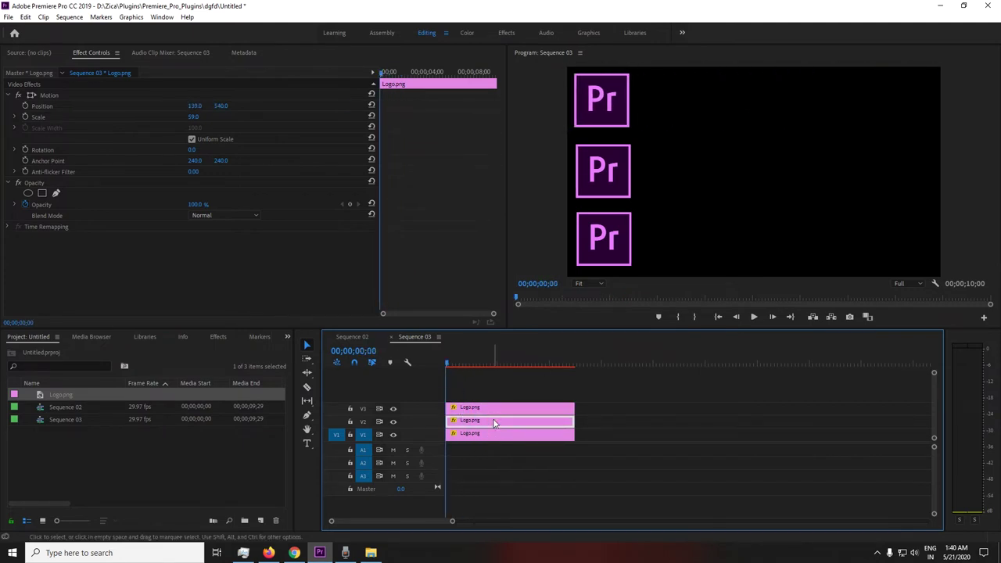
click(26, 107)
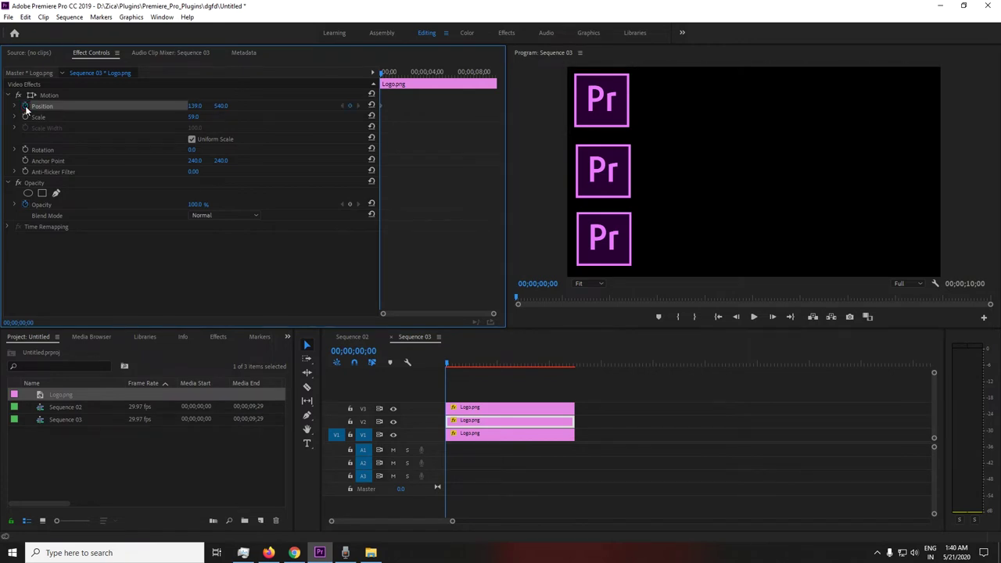
click(354, 351)
text(2;00)
key(Return)
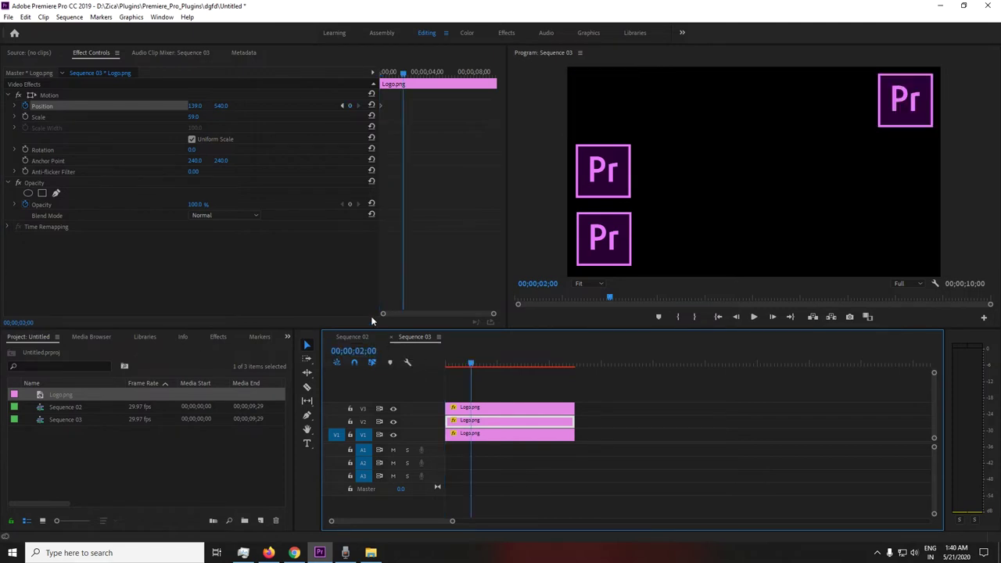
drag(187, 105, 258, 105)
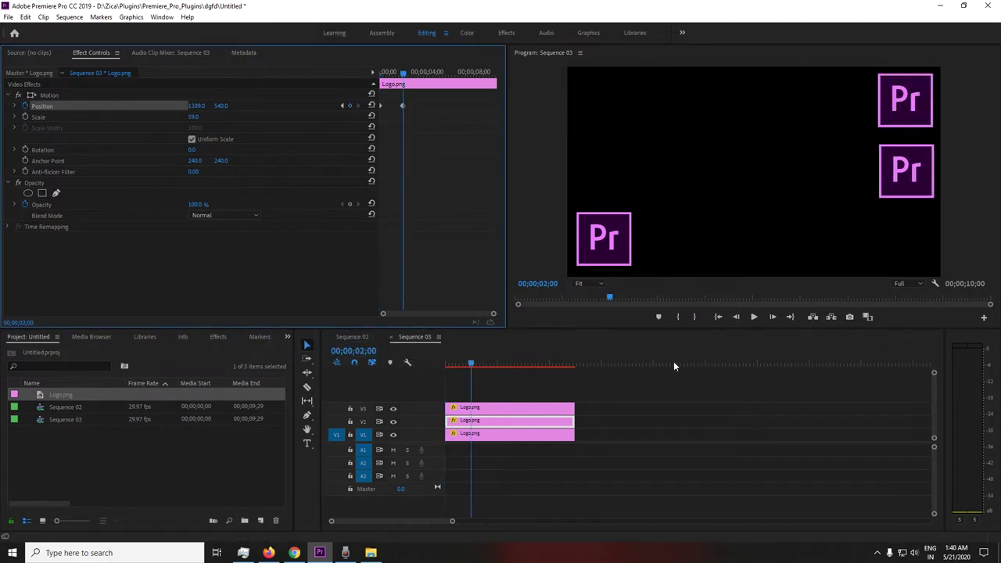
drag(458, 366, 418, 392)
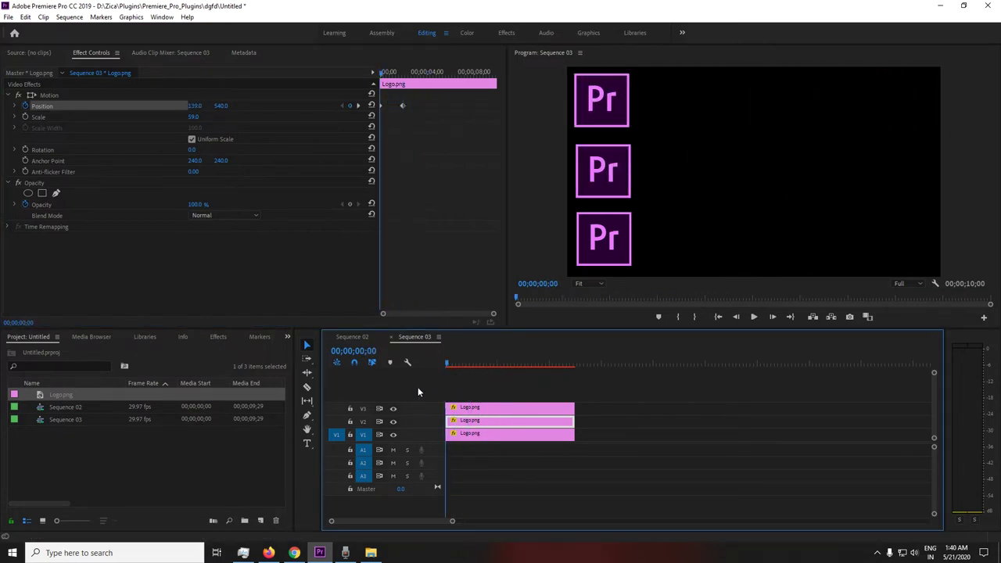
key(=)
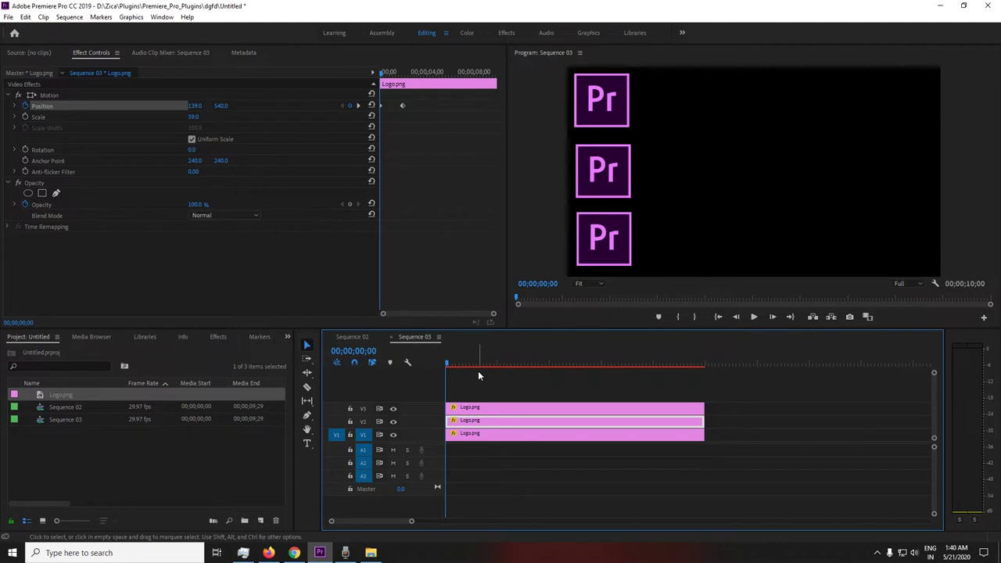
Apply Ease Out and Ease In to the middle logo's 2-second Position keyframe, then play it back.
drag(479, 360, 424, 357)
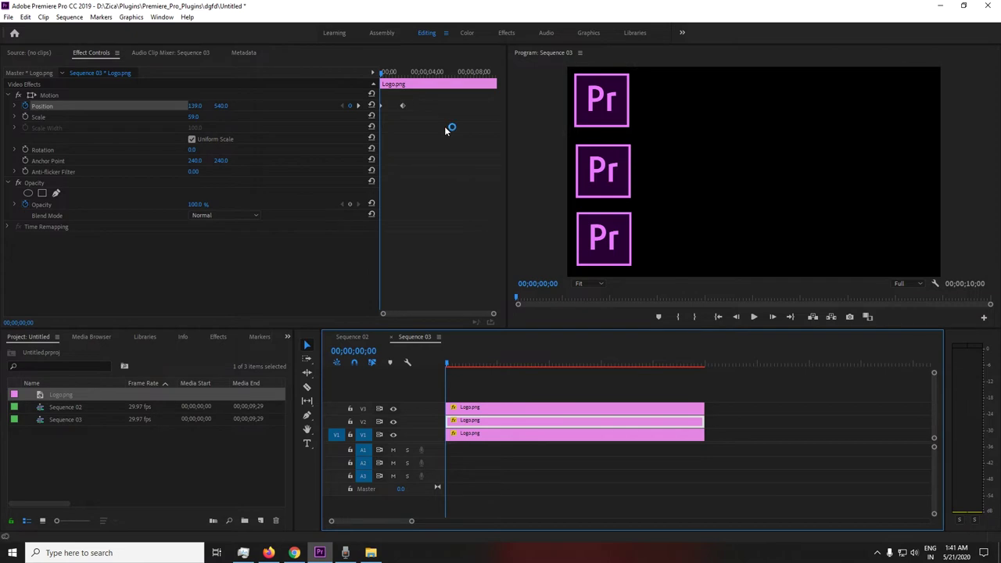
key(super+plus)
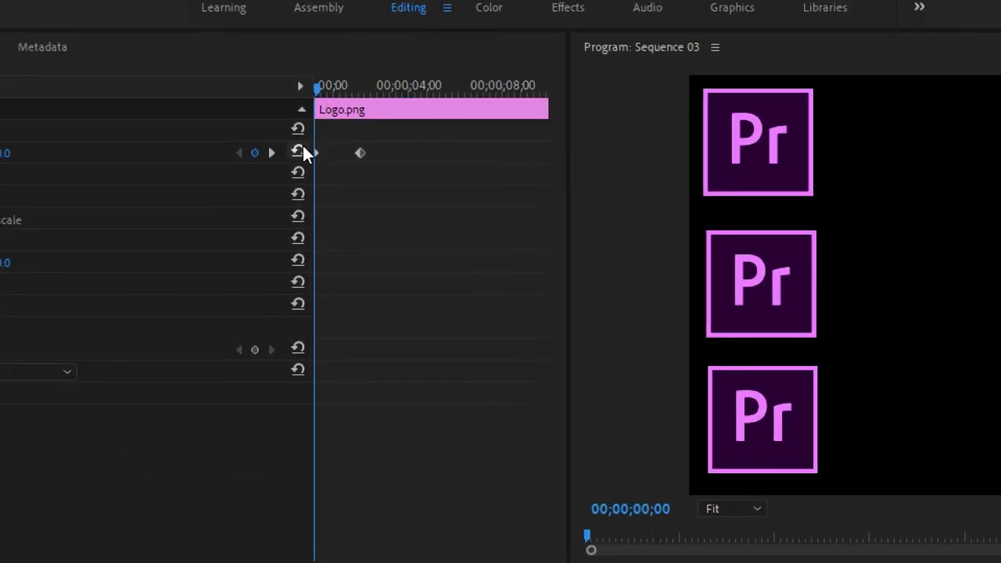
drag(391, 136, 351, 179)
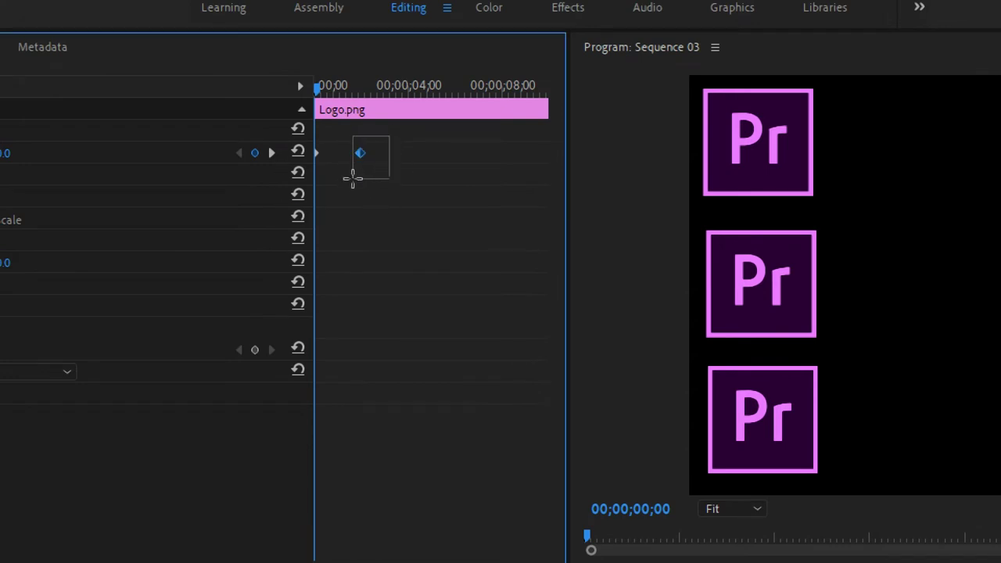
right_click(360, 153)
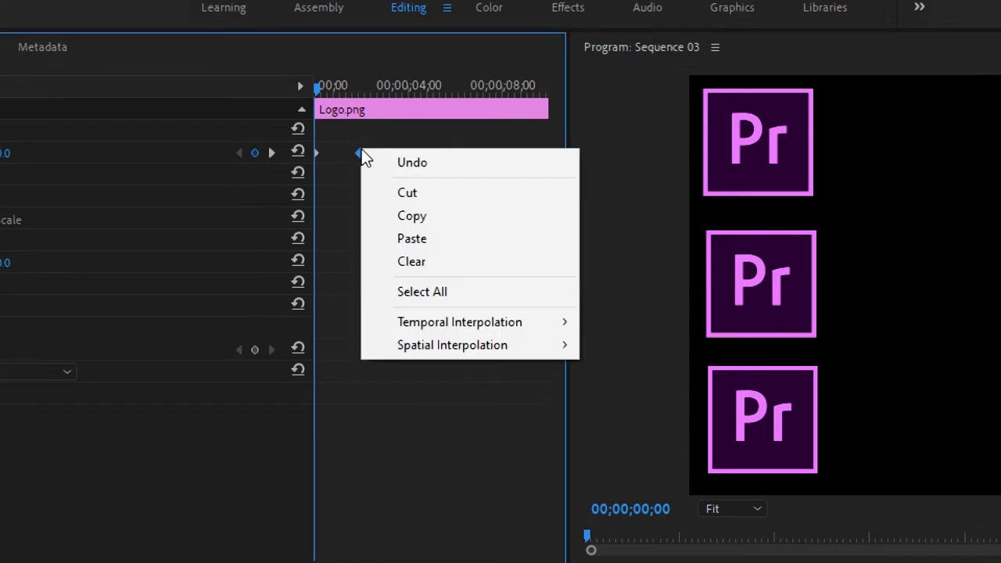
mouse_move(424, 332)
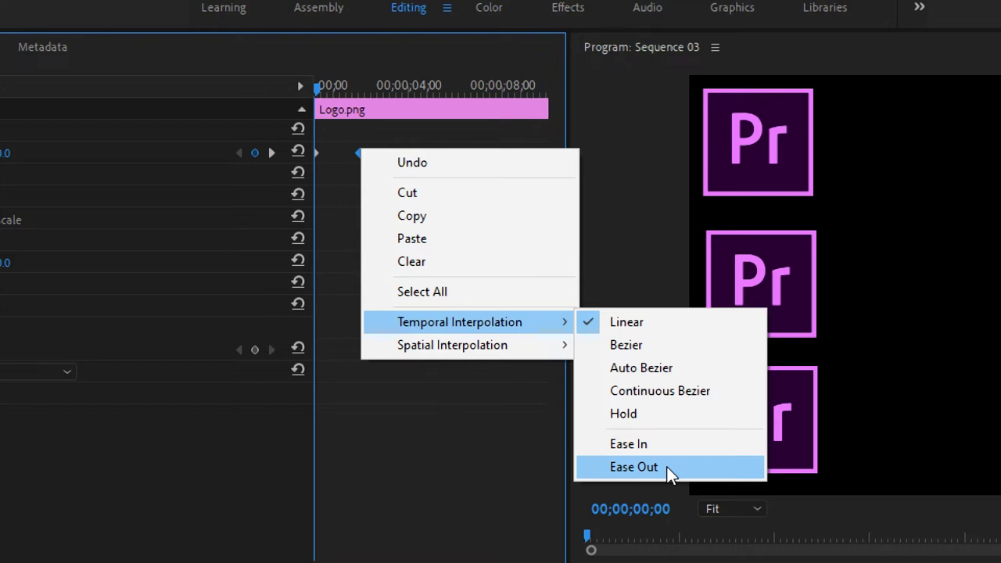
click(667, 467)
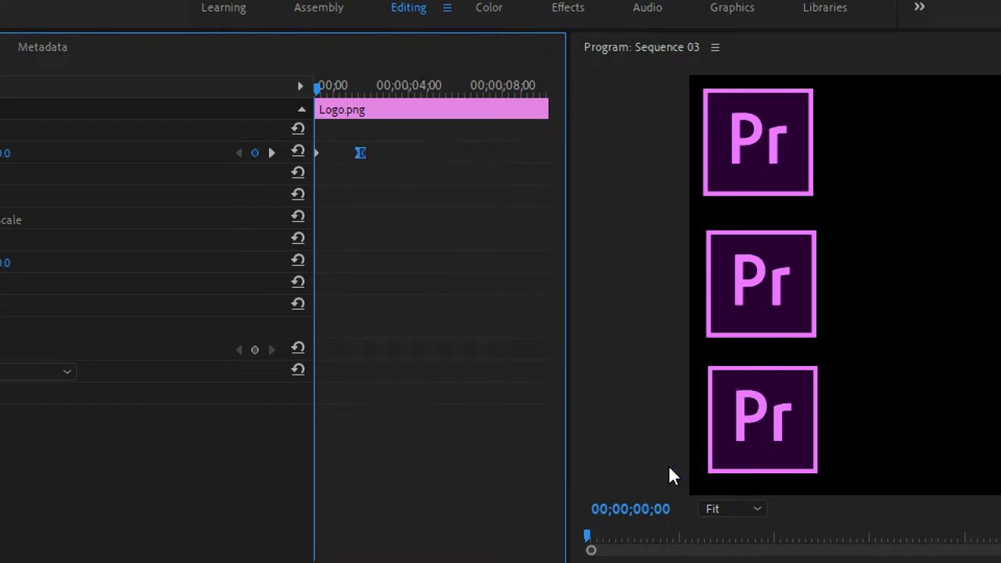
right_click(358, 151)
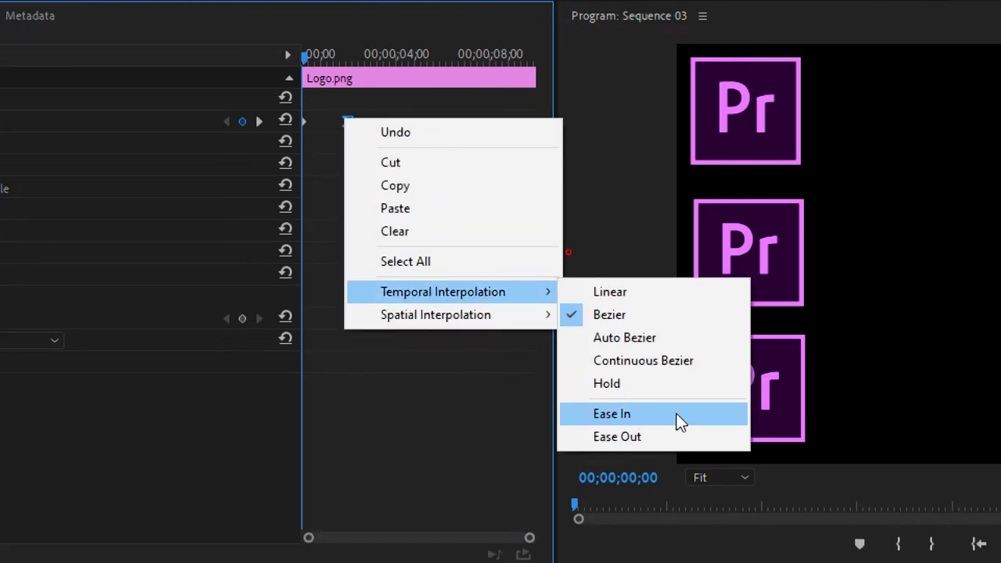
click(677, 414)
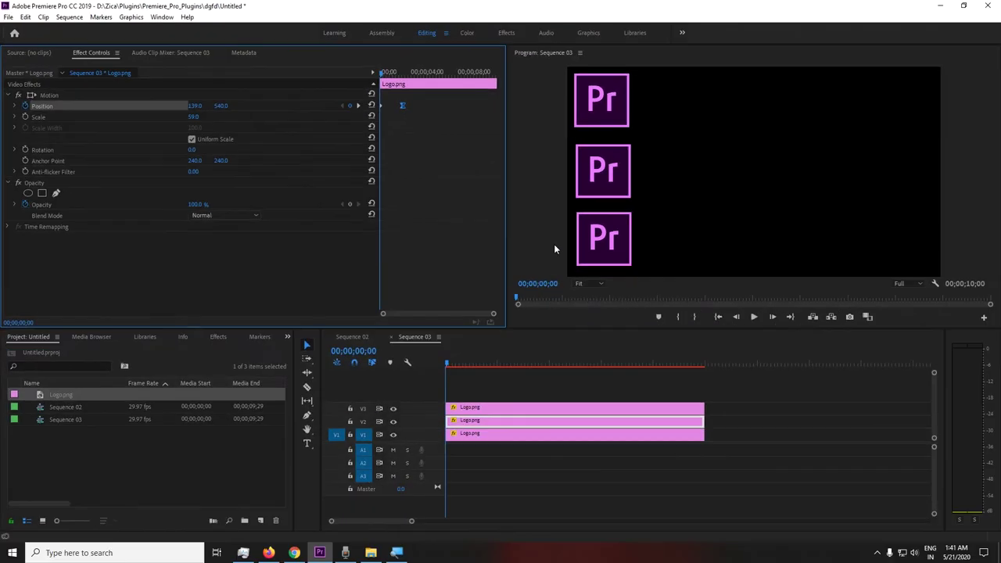
key(space)
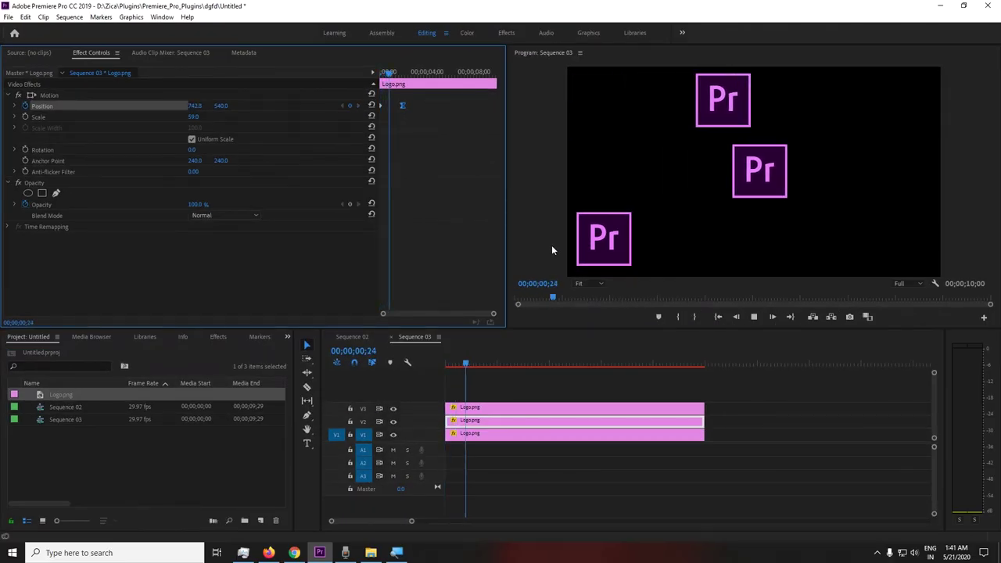
key(space)
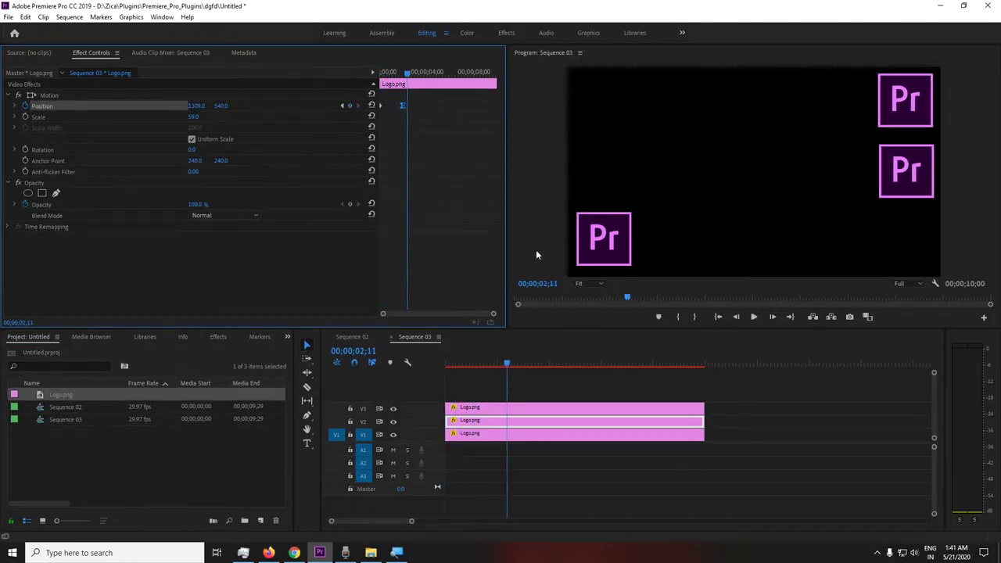
key(Home)
key(space)
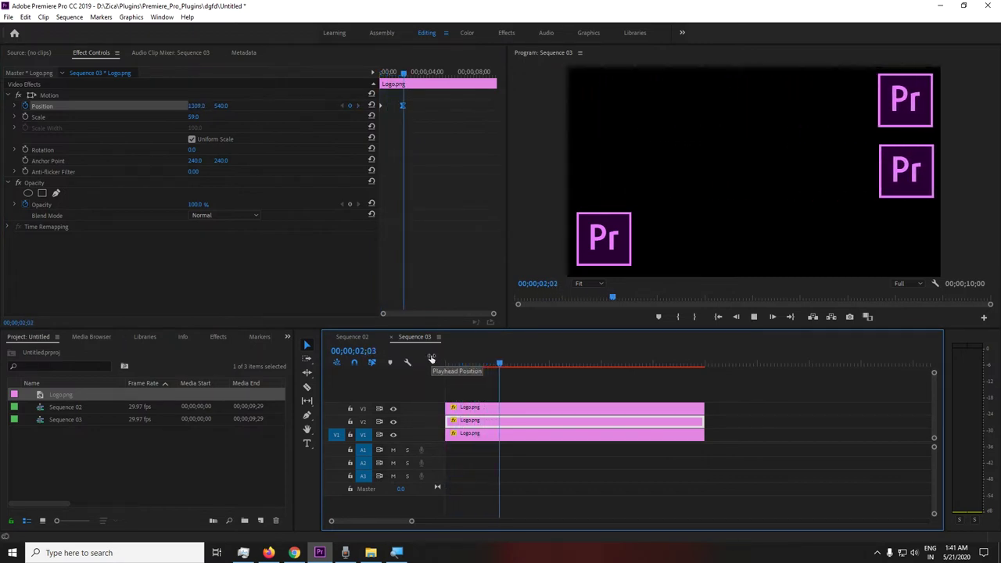
key(space)
drag(444, 362, 487, 363)
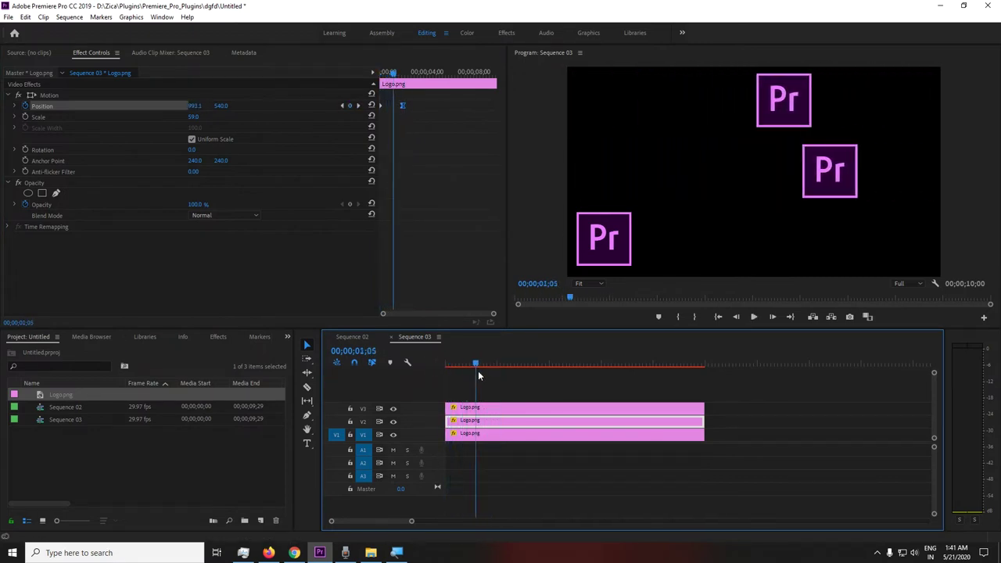
key(Home)
key(space)
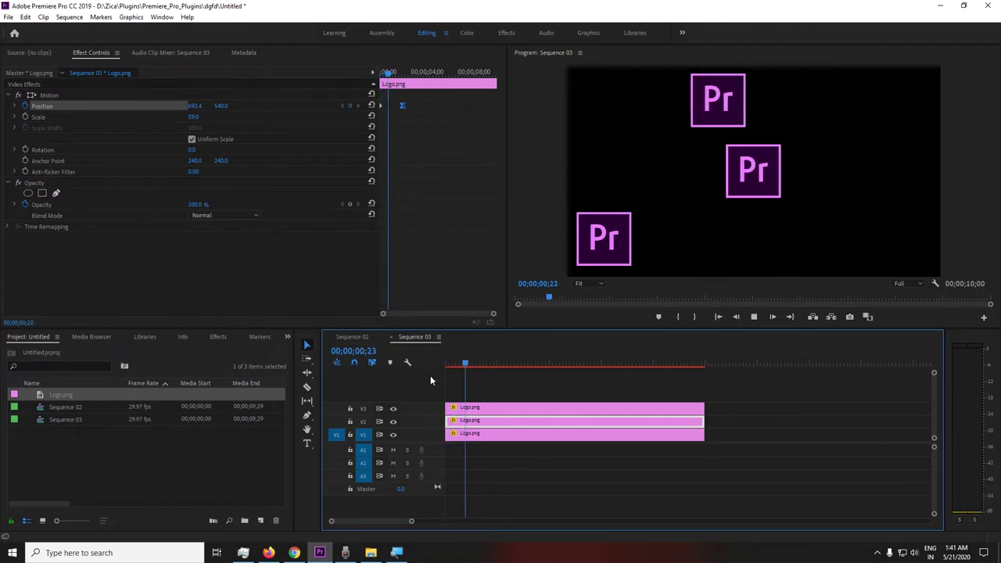
drag(452, 363, 437, 362)
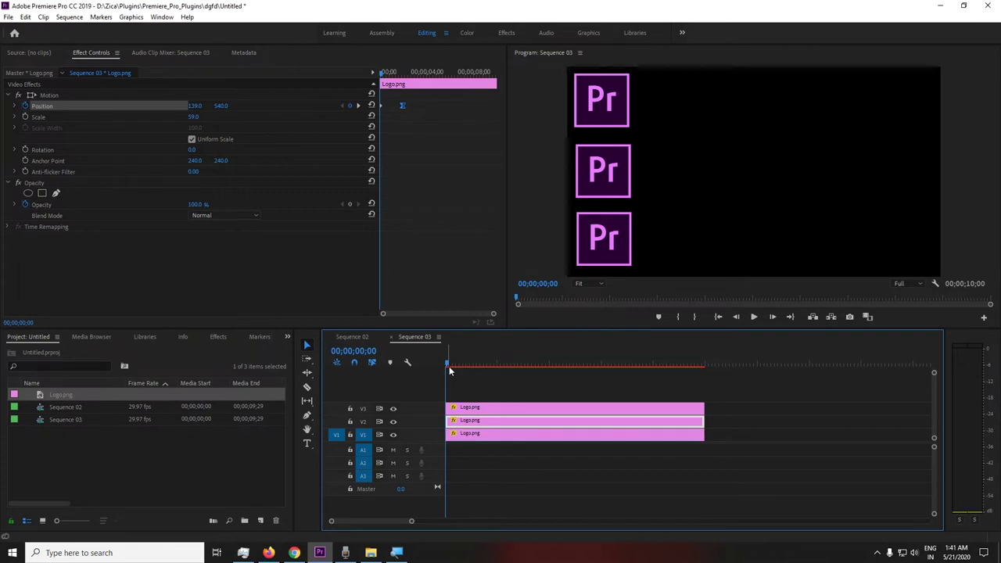
key(space)
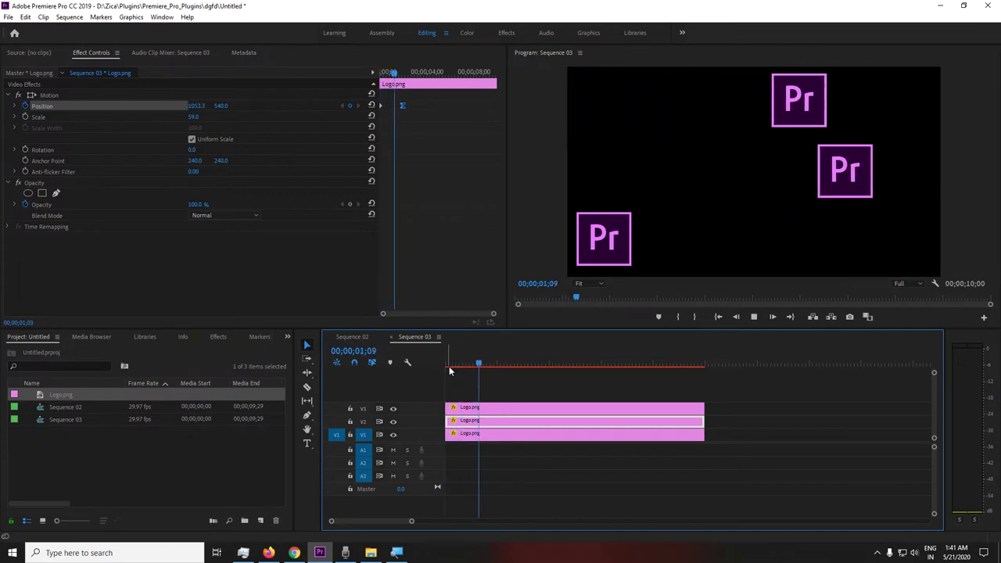
key(space)
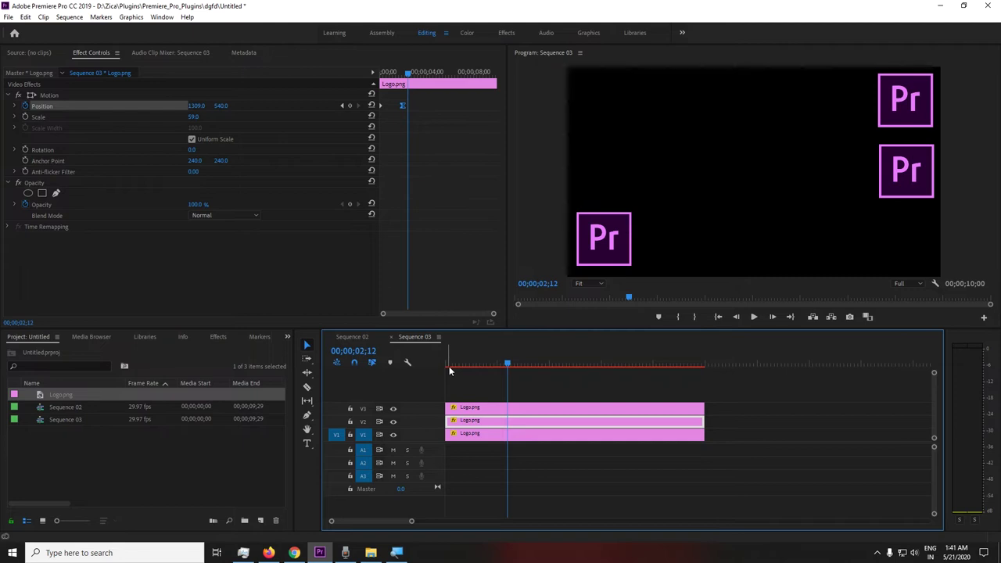
Keyframe the bottom logo's Position from x 142 at 00;00 to x 1317 at 2 seconds.
click(511, 436)
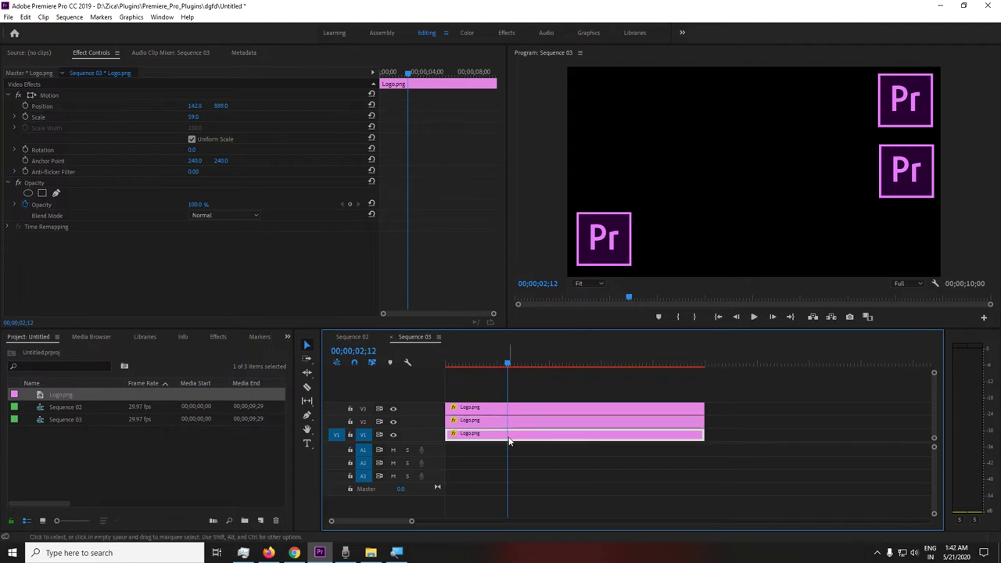
click(469, 364)
drag(469, 364, 429, 366)
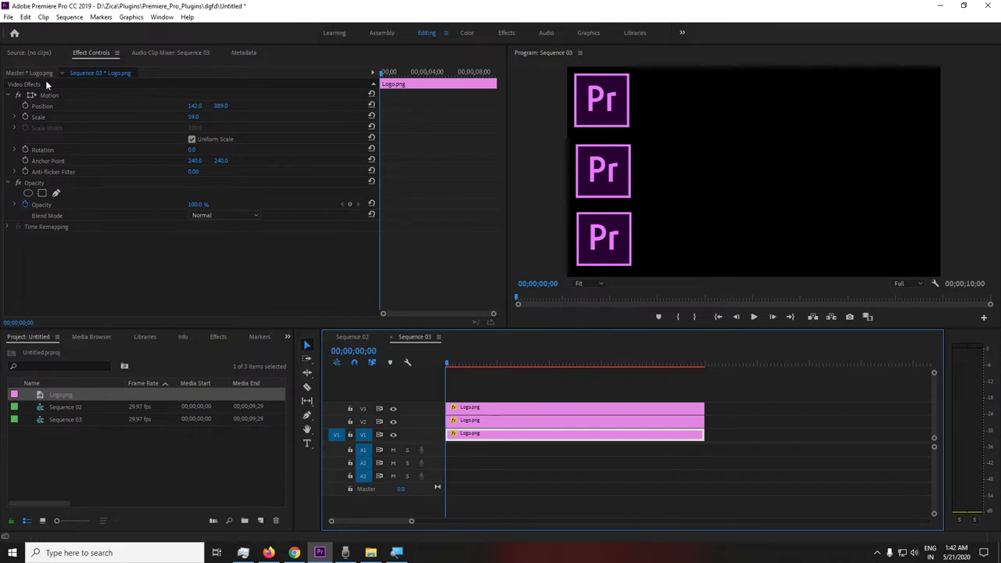
click(25, 108)
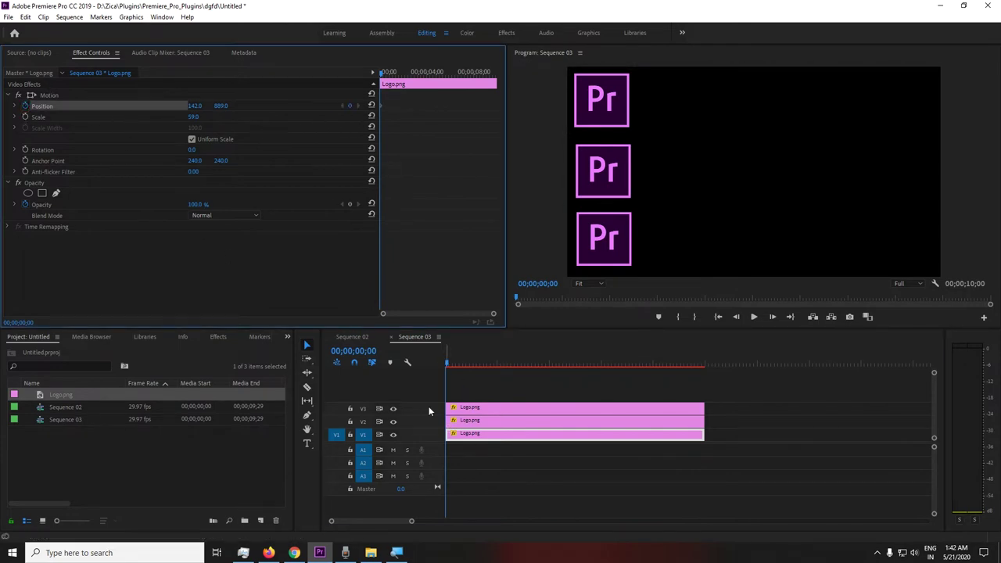
click(358, 351)
text(200)
key(Return)
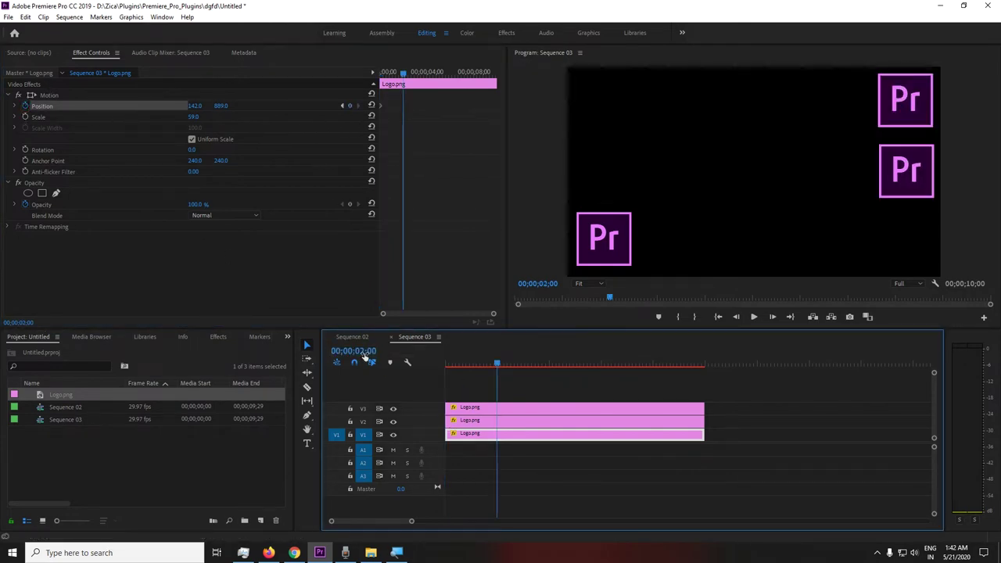
drag(194, 105, 336, 105)
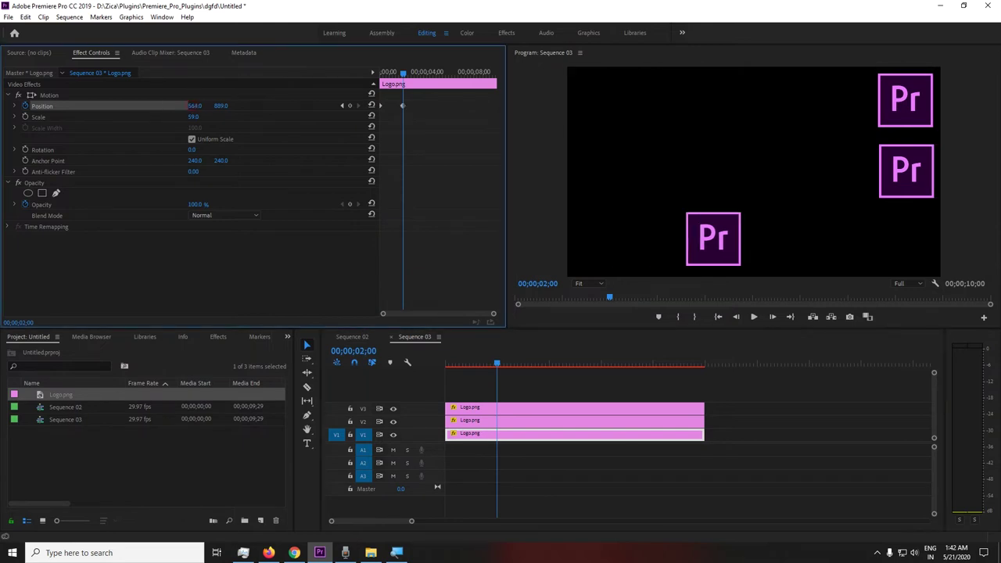
drag(196, 105, 210, 105)
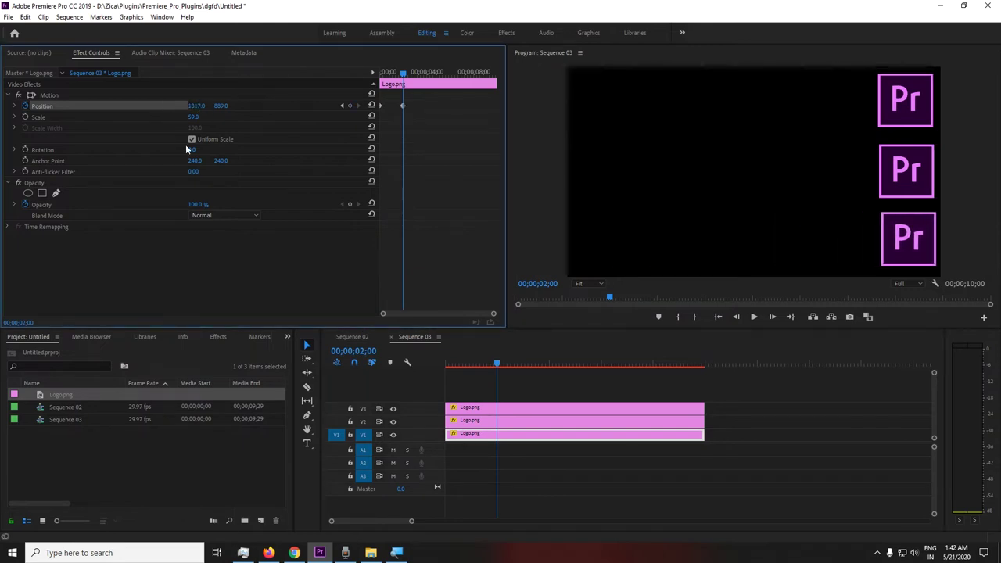
mouse_move(475, 364)
mouse_down()
mouse_move(458, 365)
mouse_move(520, 365)
mouse_up()
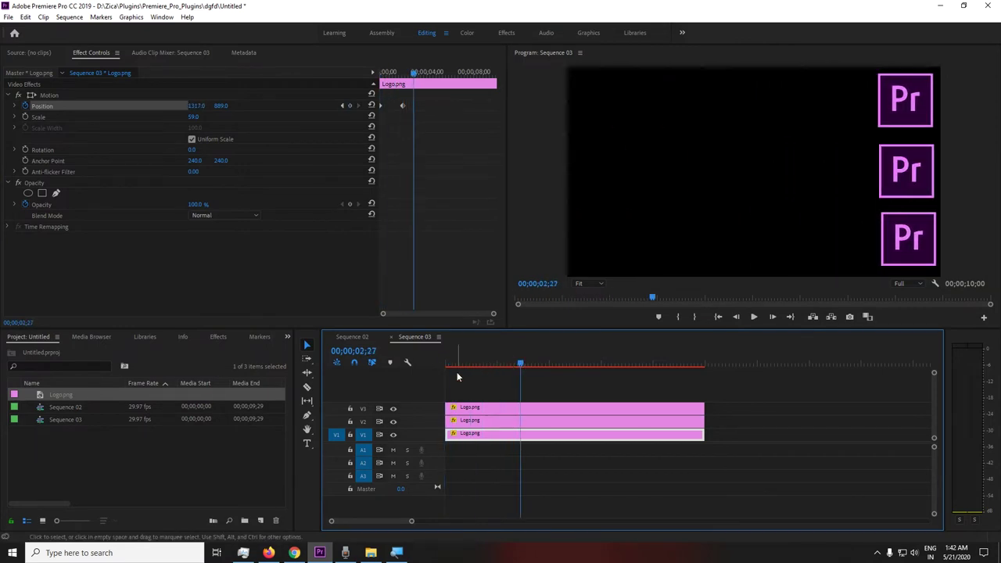
Open the bottom logo's 2-second keyframe interpolation menu and close it unchanged.
click(427, 101)
right_click(405, 105)
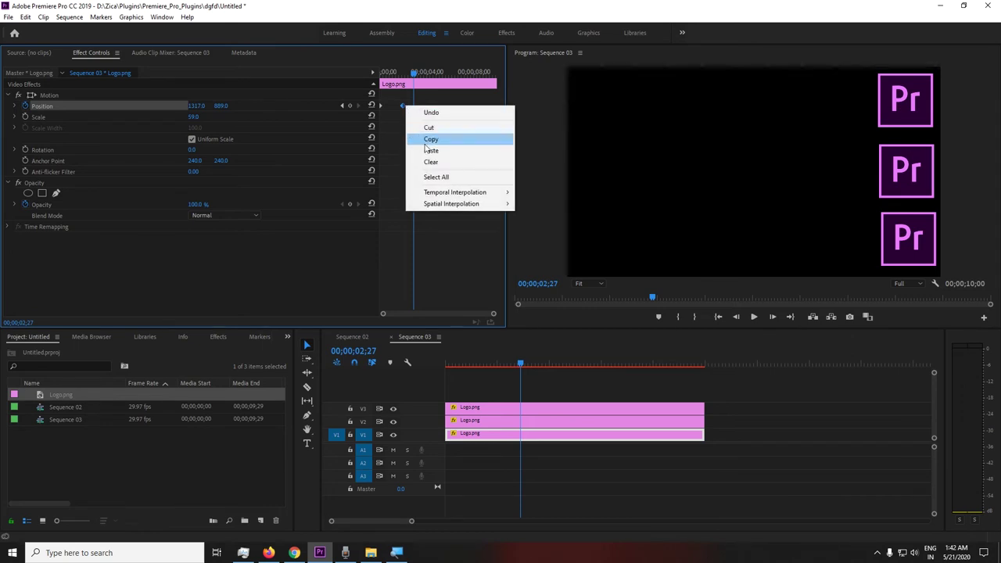
mouse_move(440, 198)
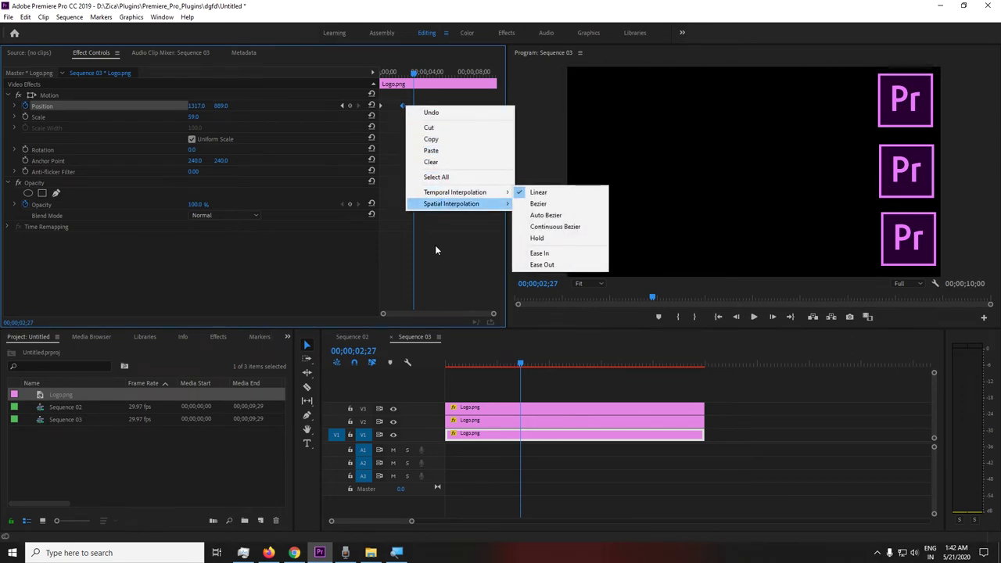
click(416, 142)
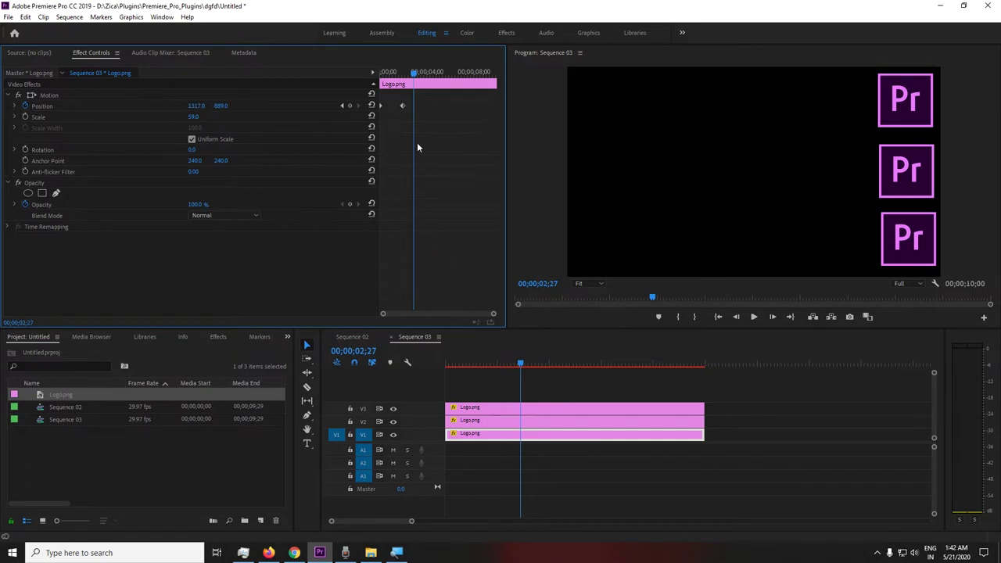
Set the middle logo's Position keyframe to Ease Out temporal interpolation.
click(475, 420)
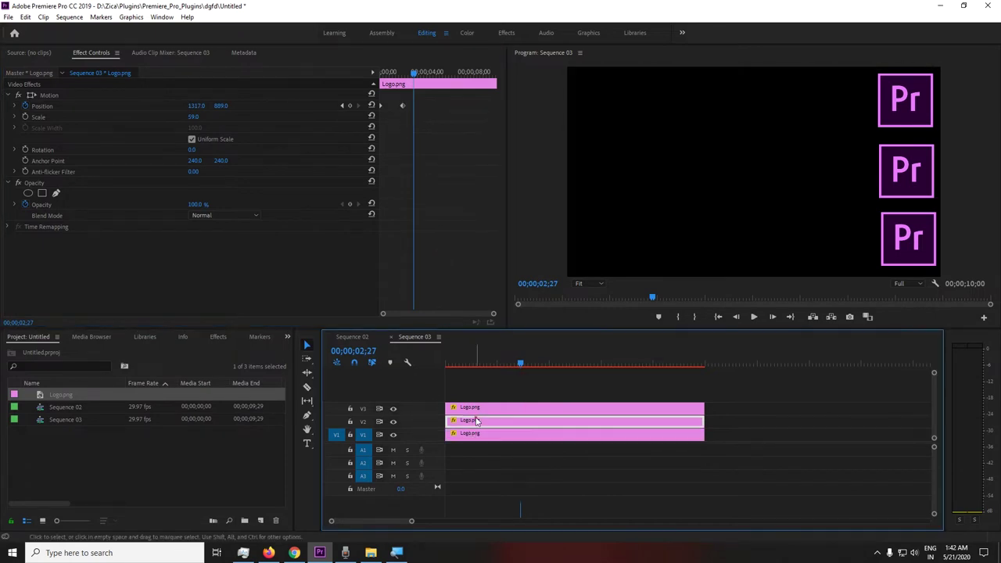
right_click(403, 107)
mouse_move(461, 191)
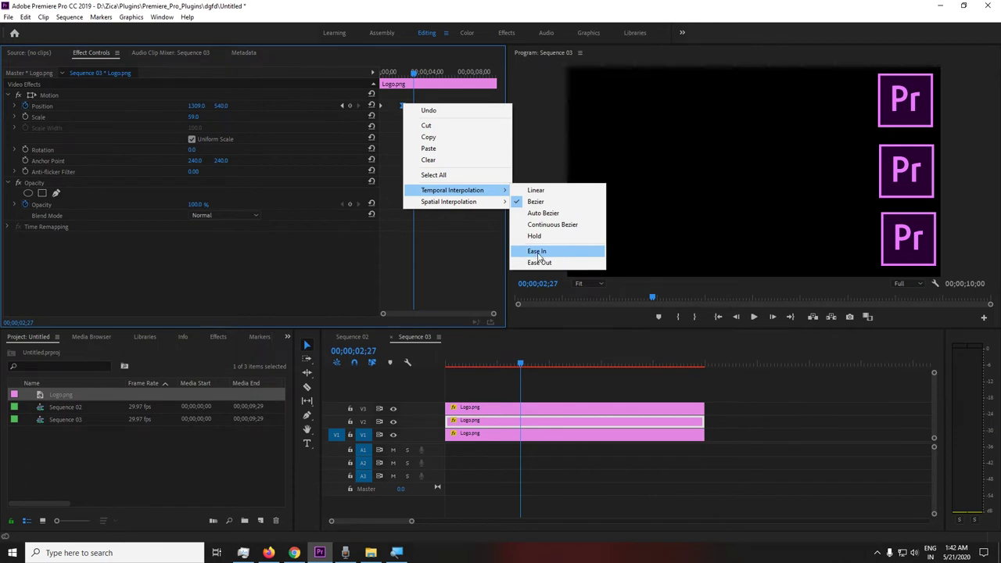
click(539, 262)
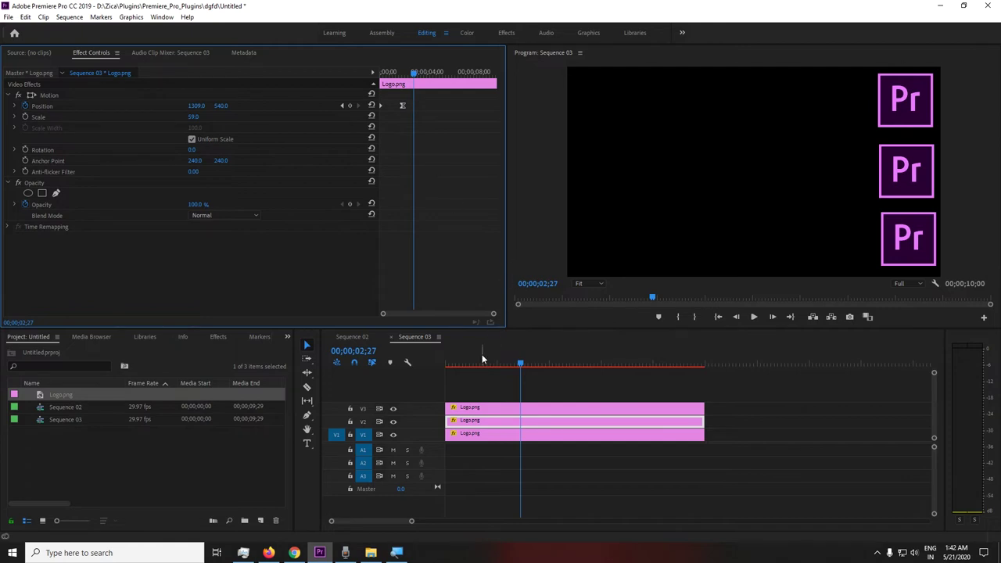
Give the bottom logo's Position keyframe Ease In and replay the slide several times.
drag(485, 364, 427, 366)
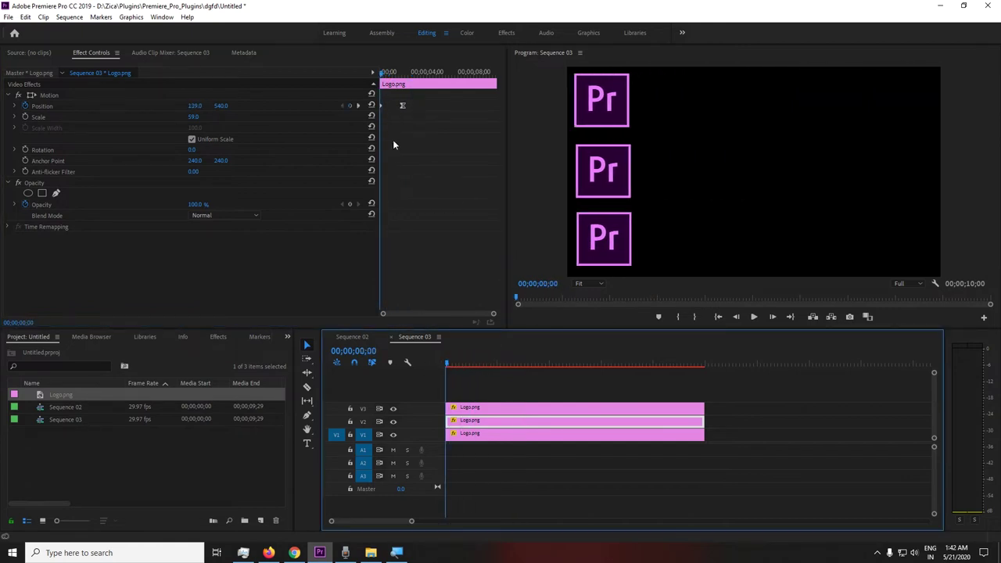
click(501, 428)
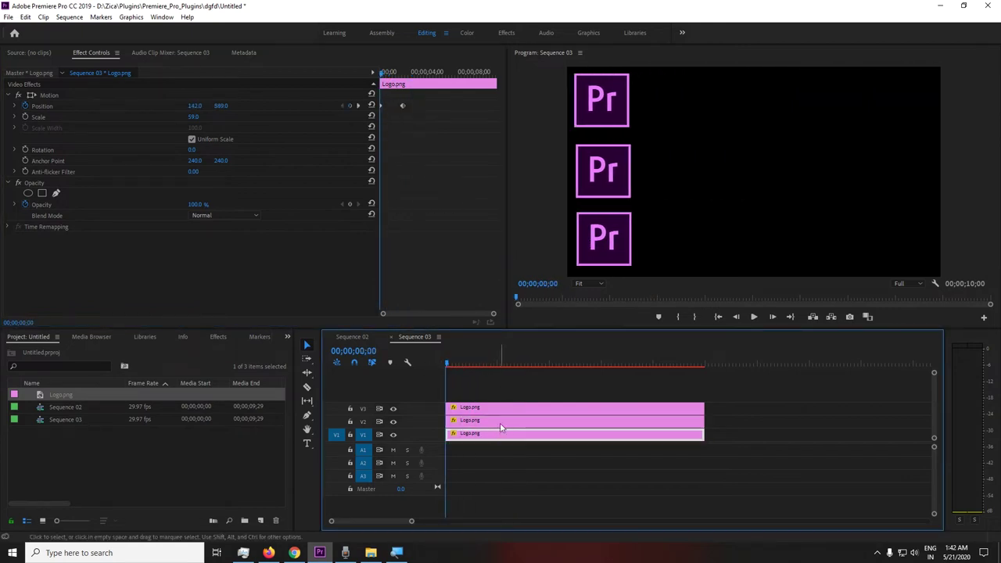
right_click(382, 106)
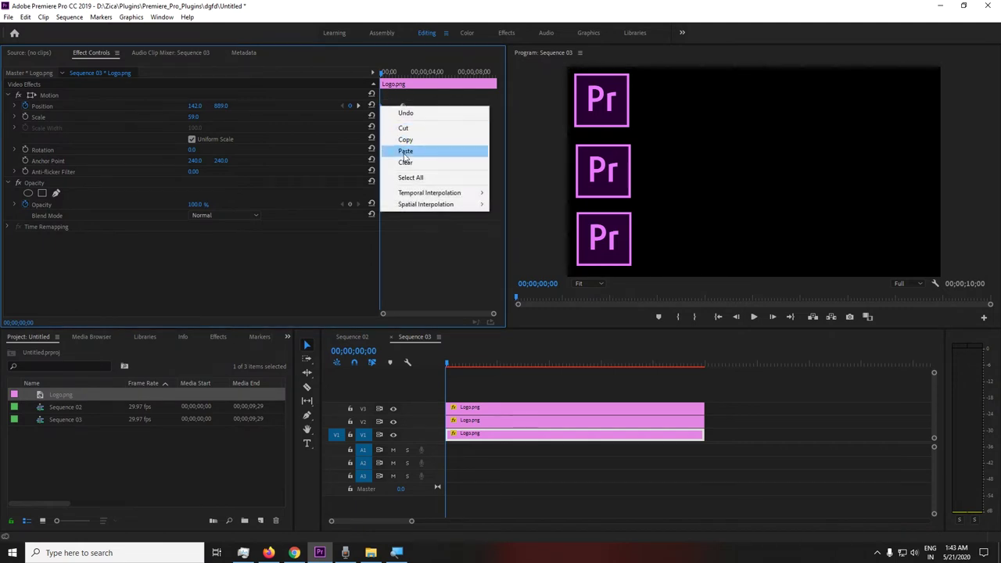
mouse_move(415, 196)
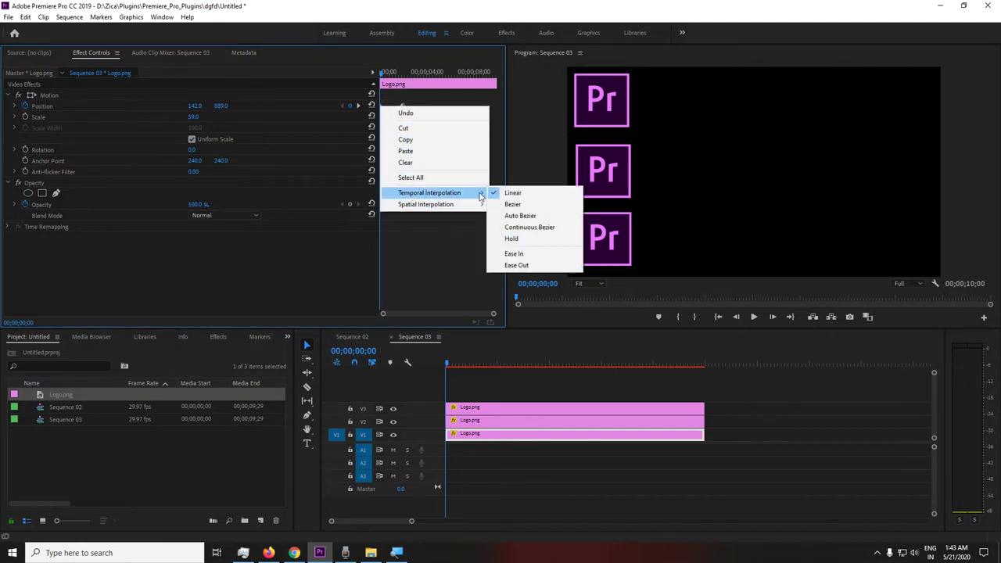
click(528, 255)
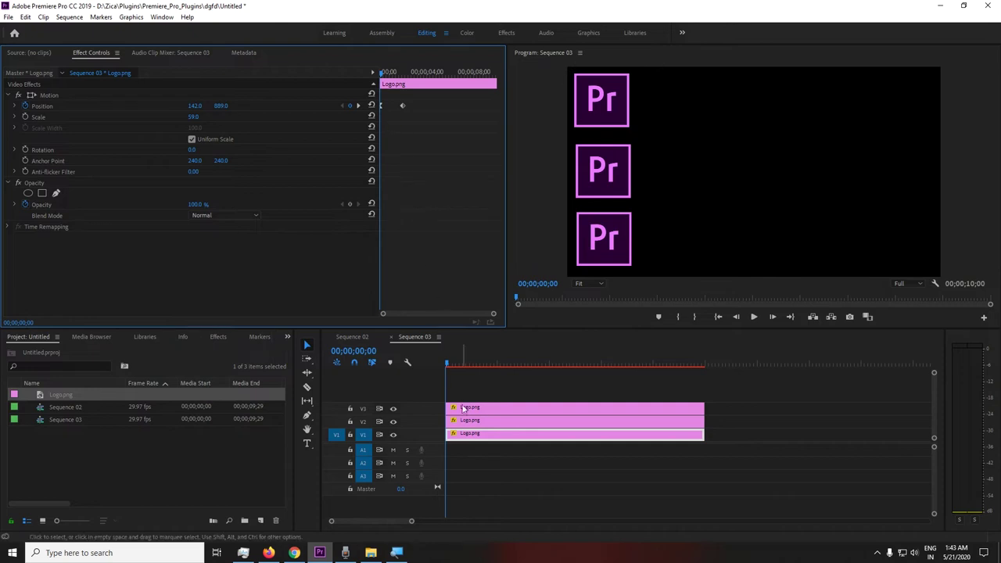
key(space)
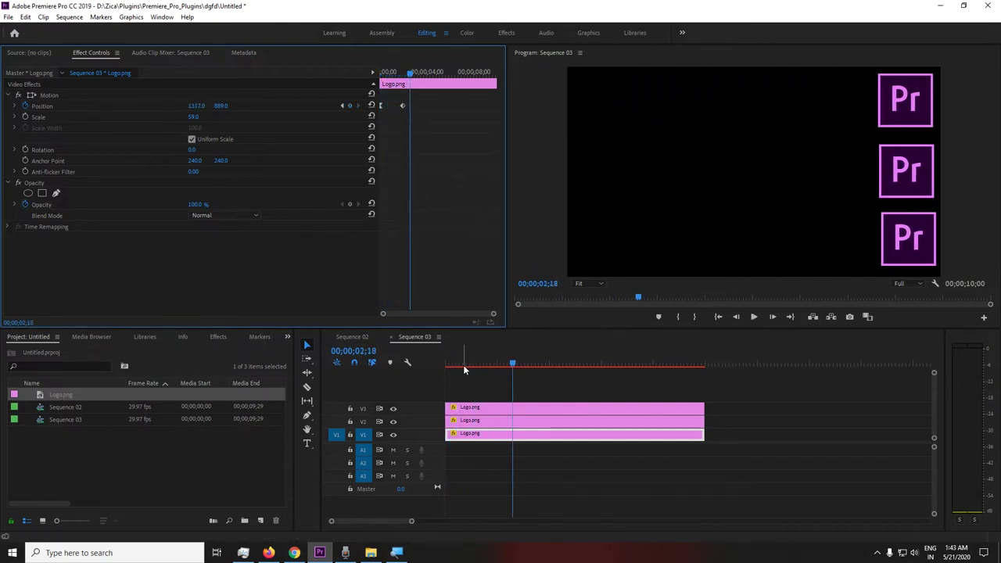
drag(463, 364, 432, 360)
key(space)
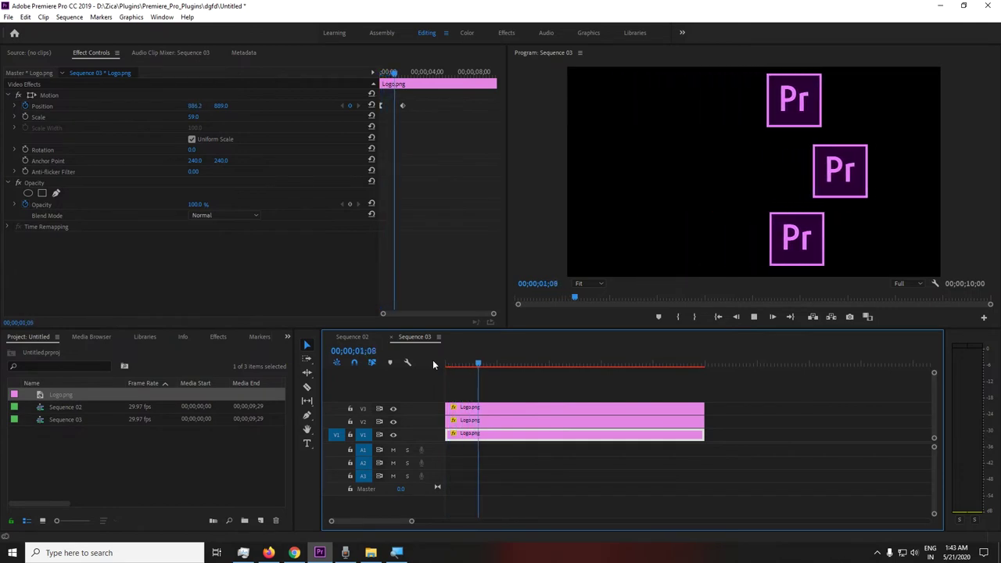
drag(487, 366, 423, 370)
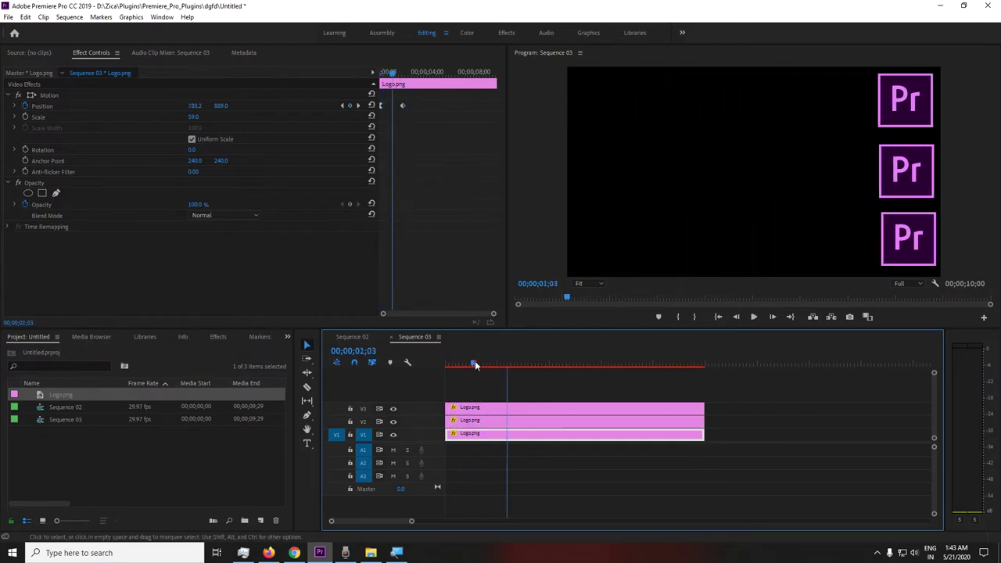
key(space)
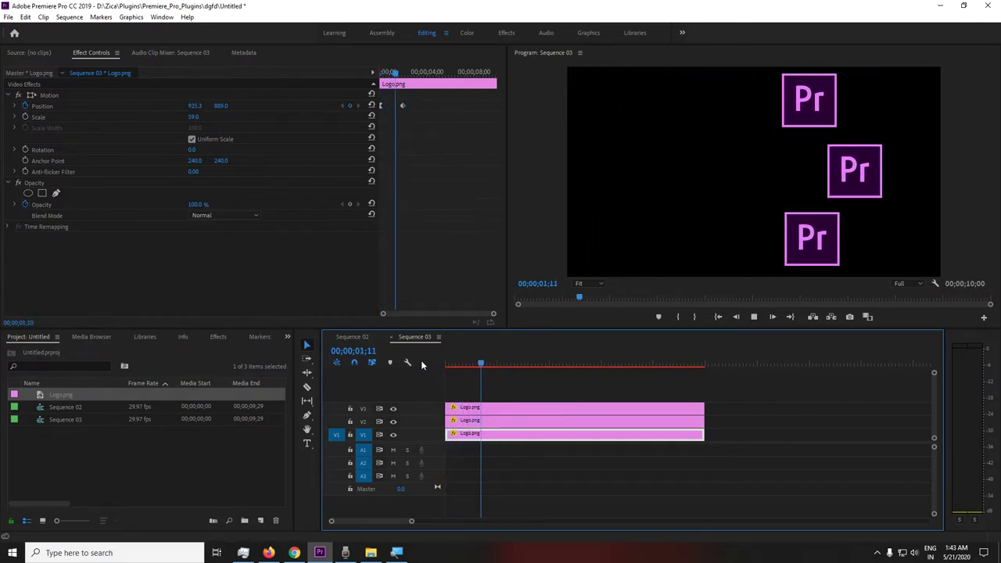
drag(445, 368, 424, 354)
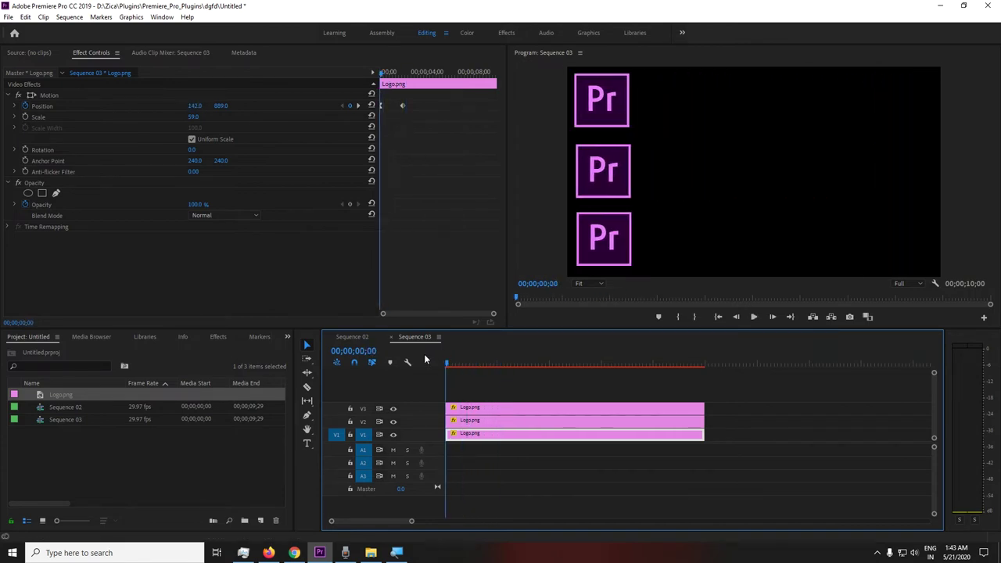
Switch the bottom logo's Position keyframe to Ease Out and play it back.
right_click(401, 106)
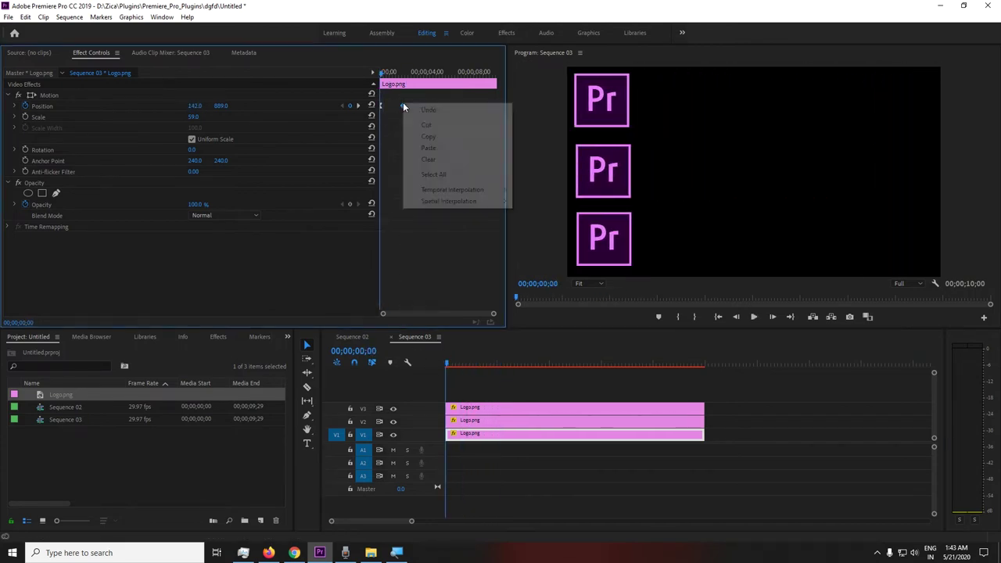
mouse_move(428, 195)
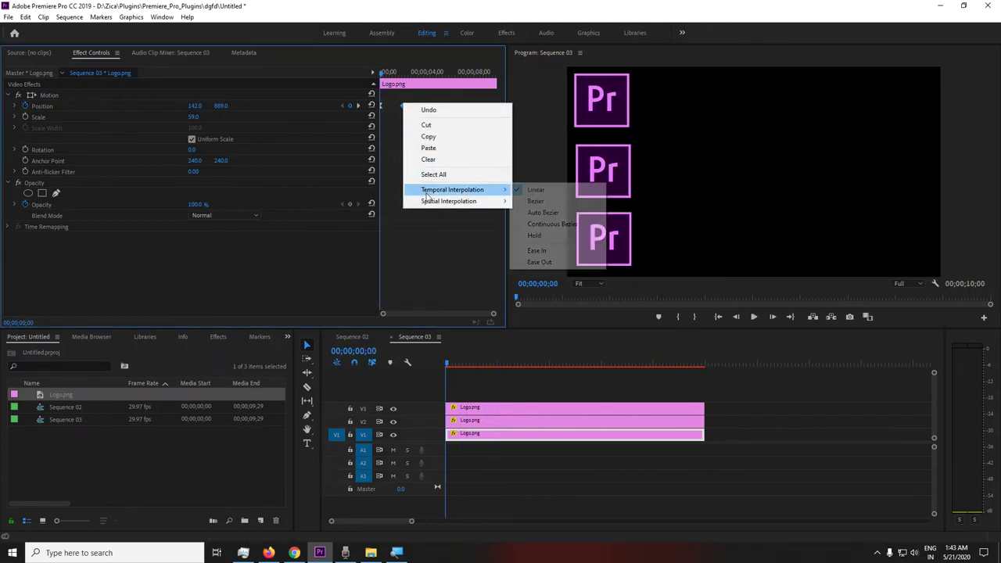
click(558, 262)
key(space)
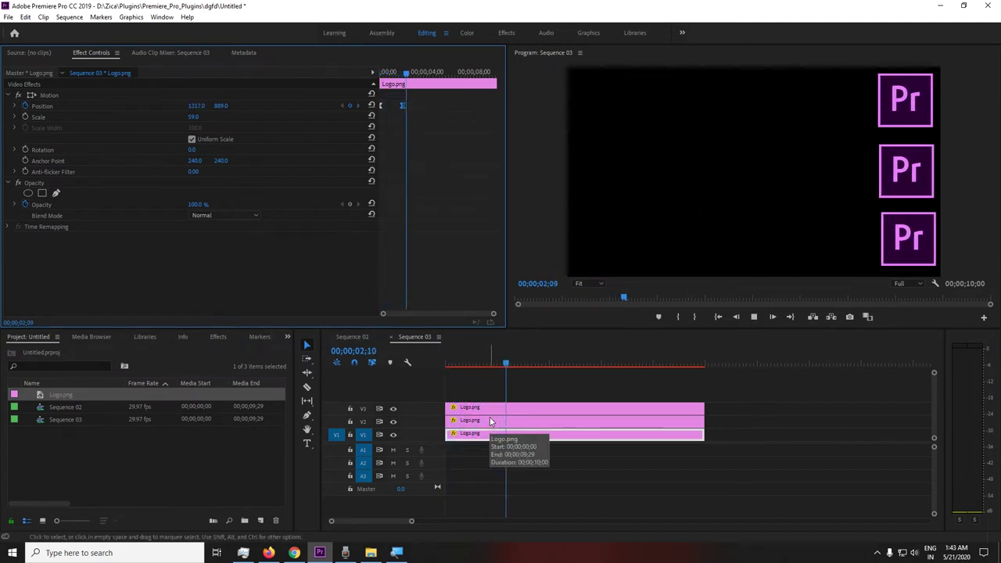
Replay the eased logo slides from the start, then park the playhead at 00;00;01;04.
key(space)
key(space)
drag(482, 363, 416, 358)
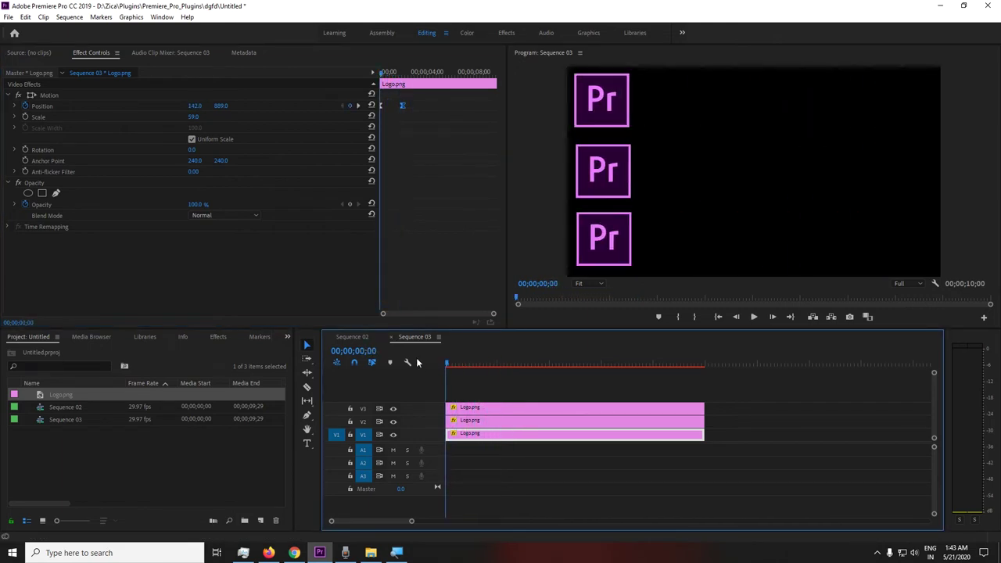
key(space)
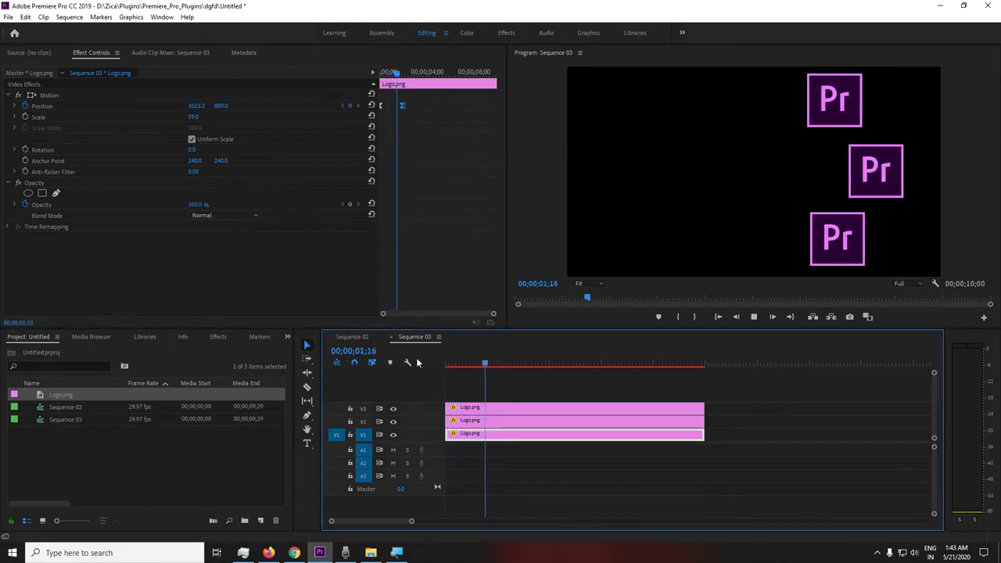
mouse_move(465, 364)
mouse_down()
mouse_move(455, 359)
mouse_move(496, 368)
mouse_move(429, 362)
mouse_up()
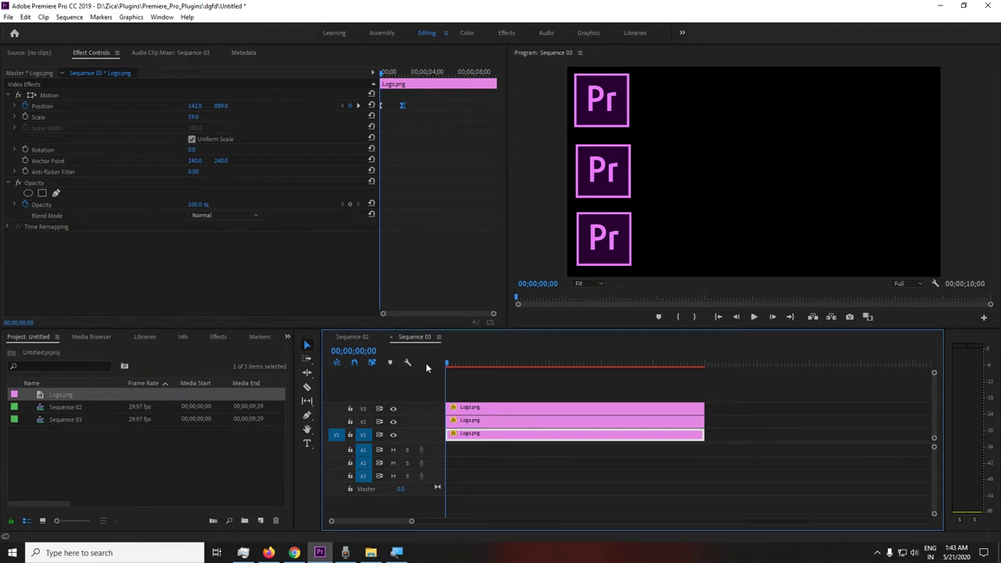
key(space)
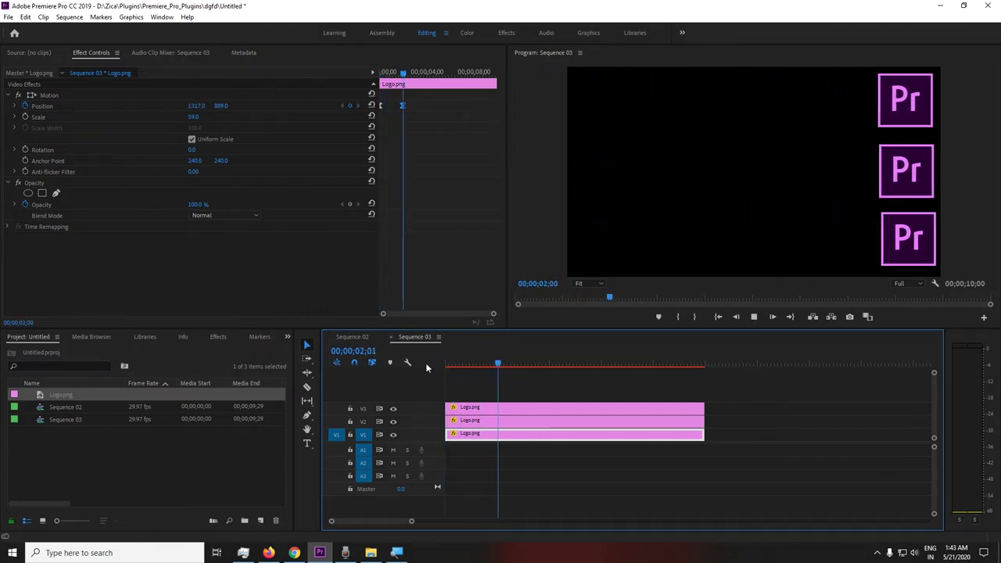
click(454, 365)
click(441, 363)
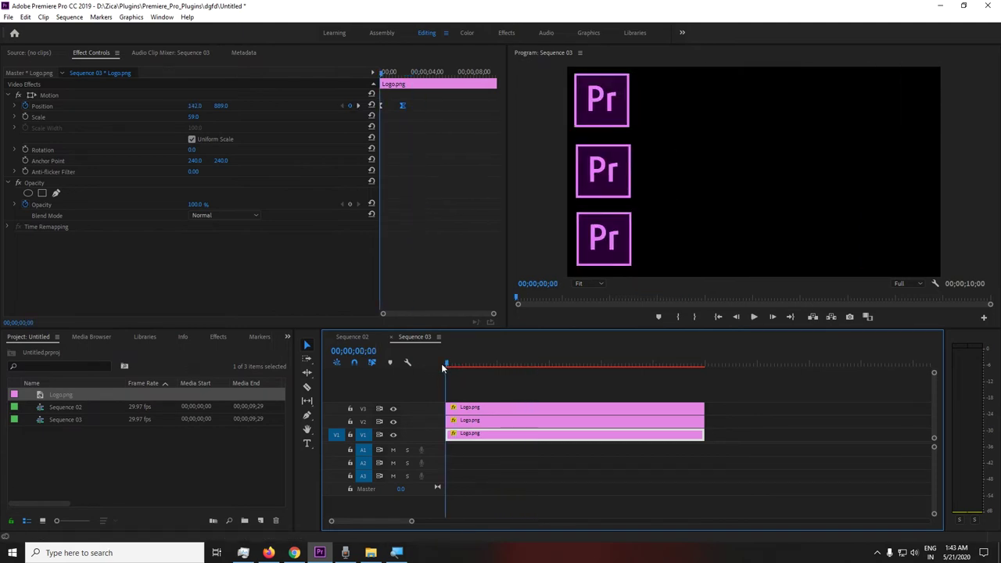
key(space)
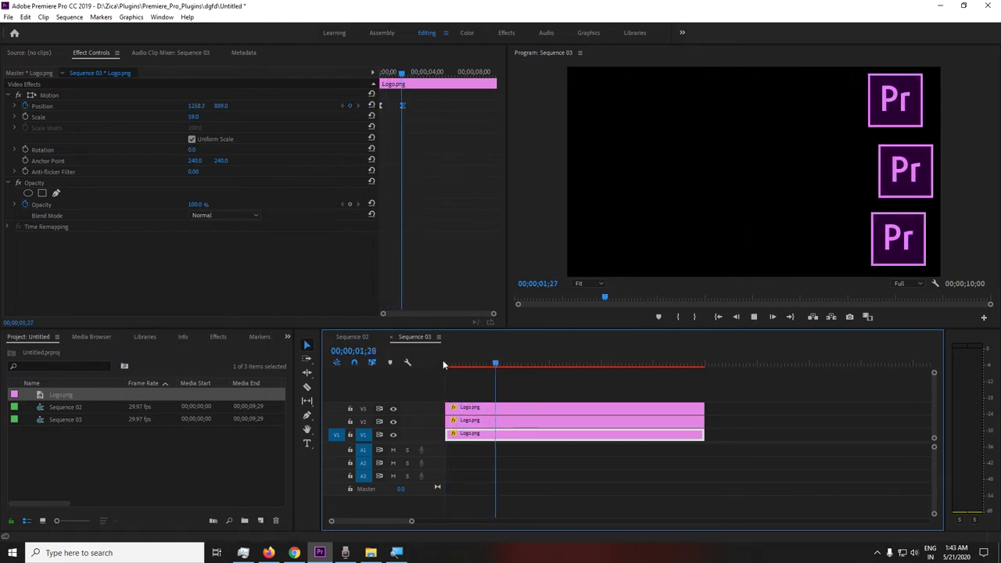
key(space)
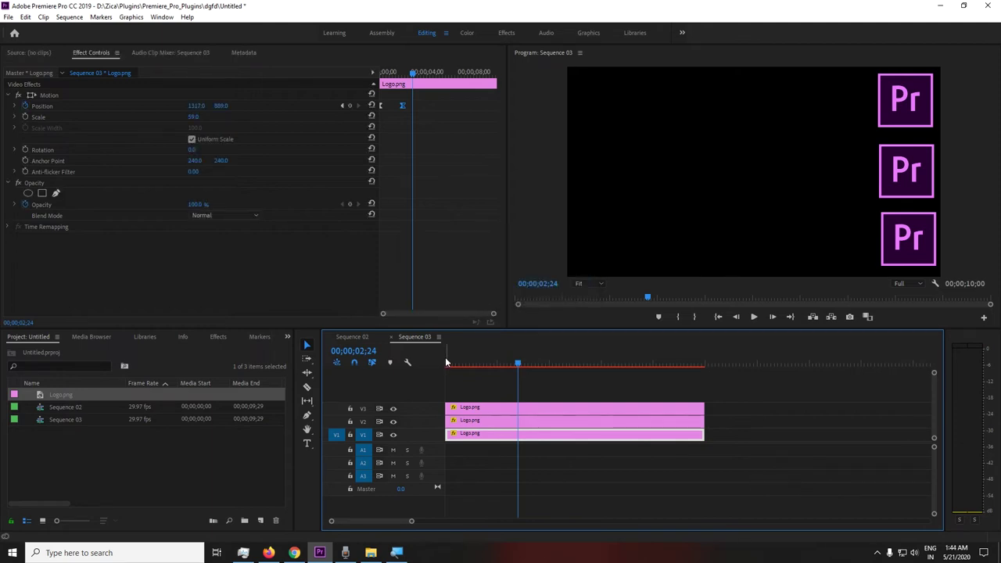
click(475, 365)
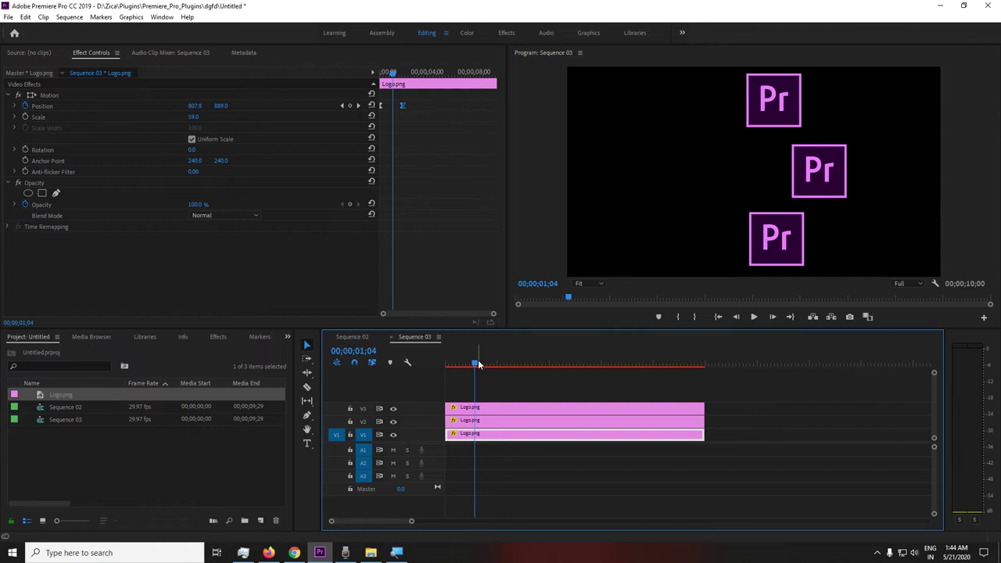
Hide the V2 and V1 logos and move the top logo clip up onto a new V4 track.
click(393, 422)
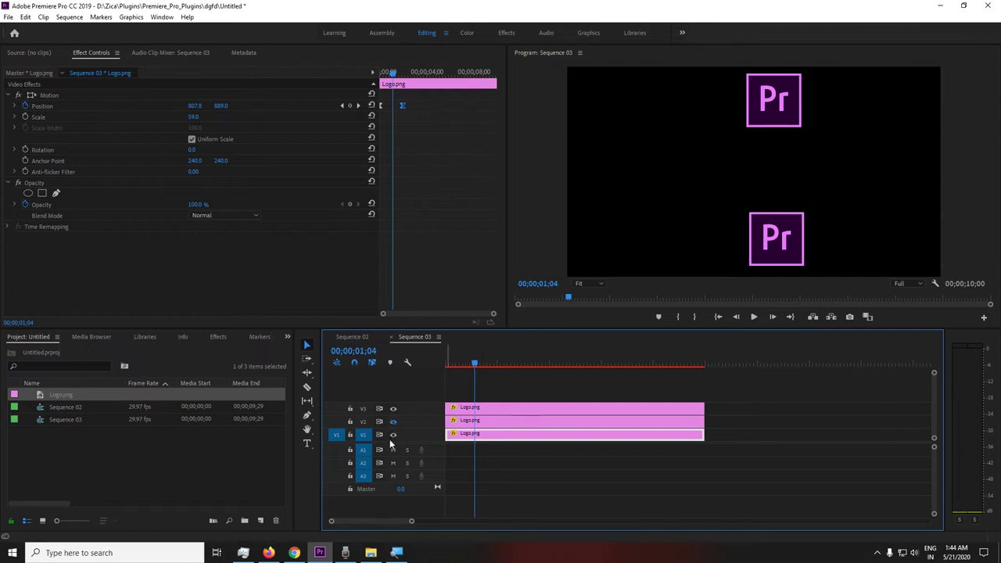
click(393, 438)
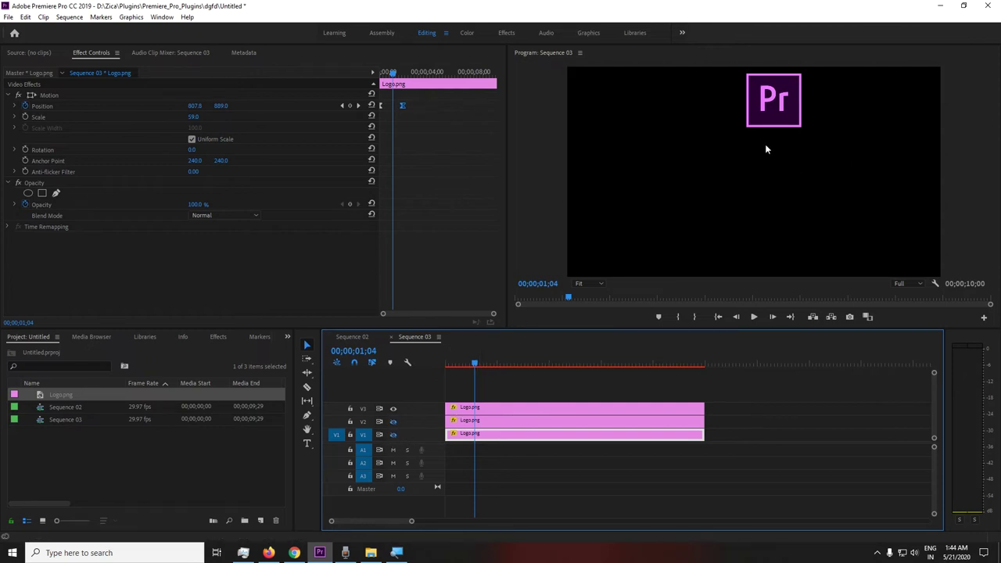
drag(536, 414, 508, 399)
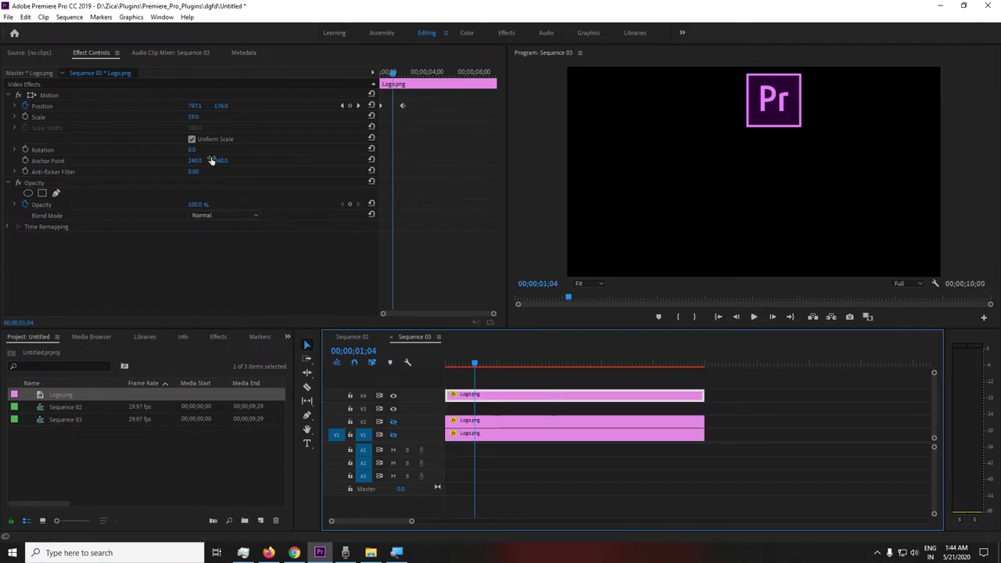
drag(193, 106, 195, 105)
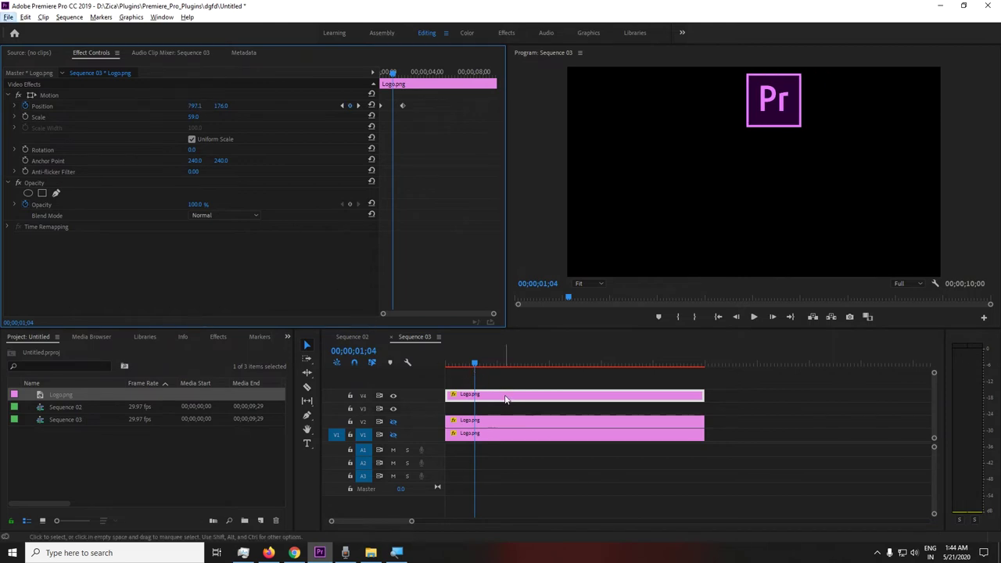
Delete the V3 logo copy's extra Position keyframe and rewind the playhead to frame 0.
mouse_move(507, 398)
mouse_down()
mouse_move(504, 411)
mouse_move(504, 394)
mouse_up()
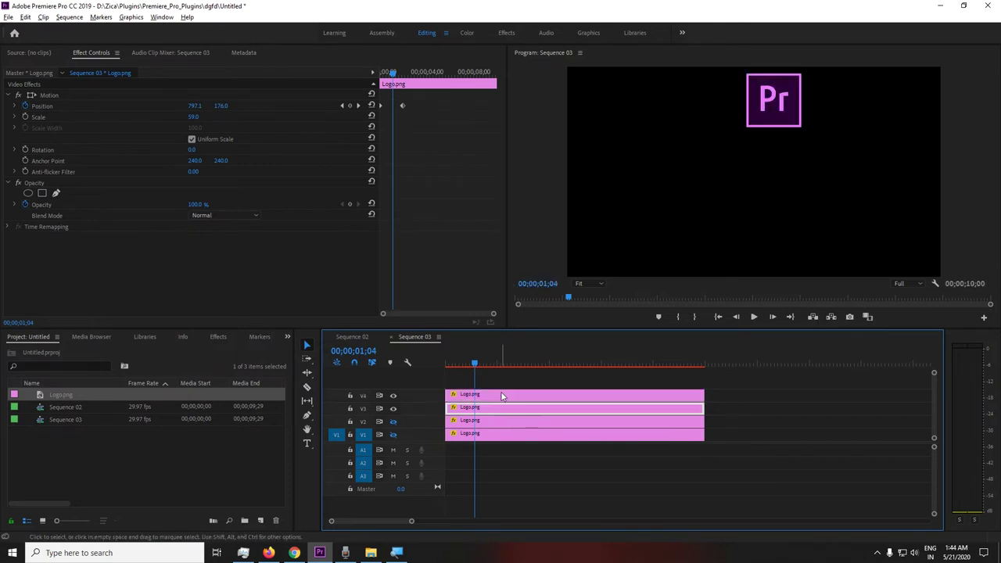
mouse_move(195, 105)
mouse_down()
mouse_move(250, 105)
mouse_move(222, 116)
mouse_move(227, 108)
mouse_move(117, 106)
mouse_up()
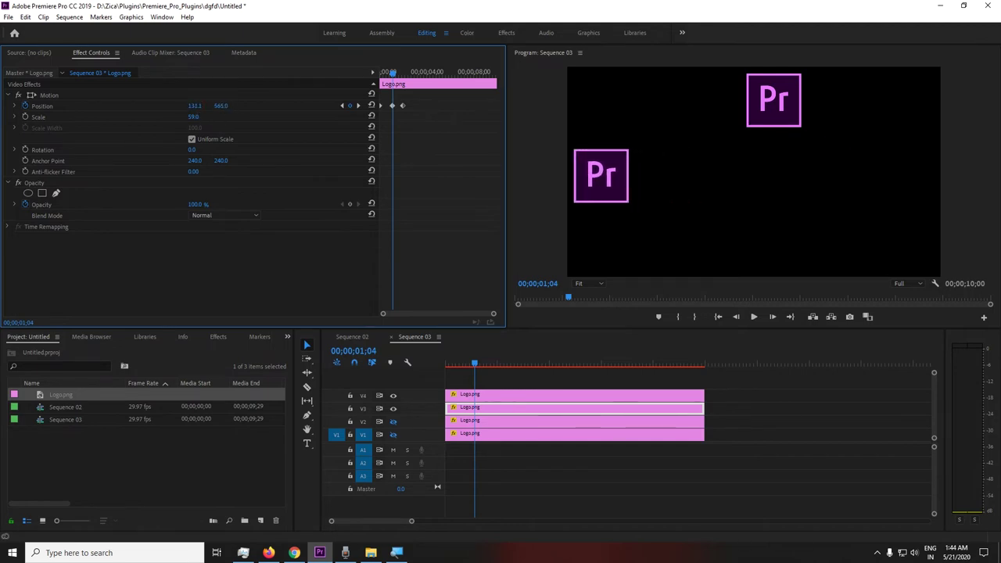
mouse_move(458, 362)
mouse_down()
mouse_move(468, 360)
mouse_move(457, 349)
mouse_move(442, 353)
mouse_move(461, 349)
mouse_up()
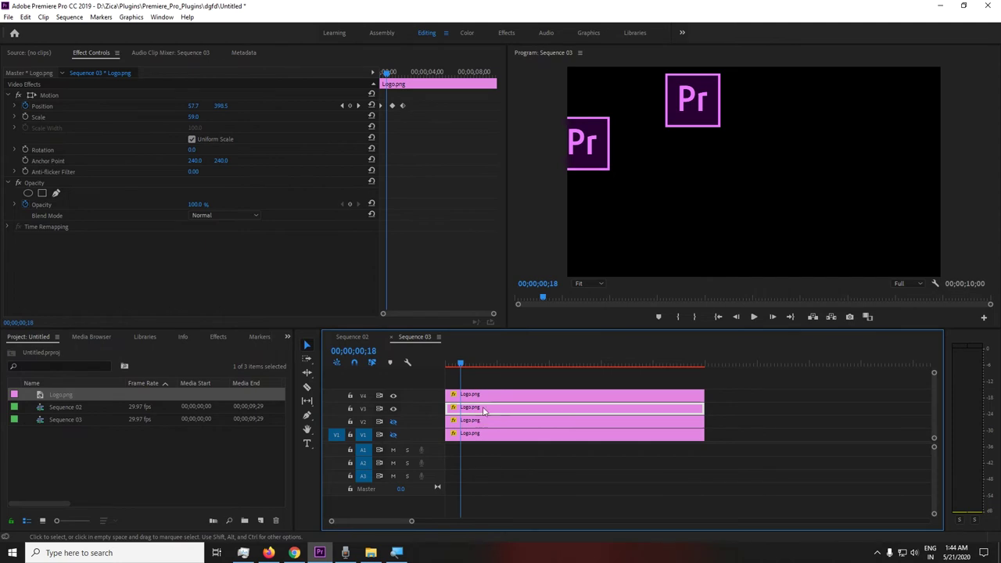
click(392, 105)
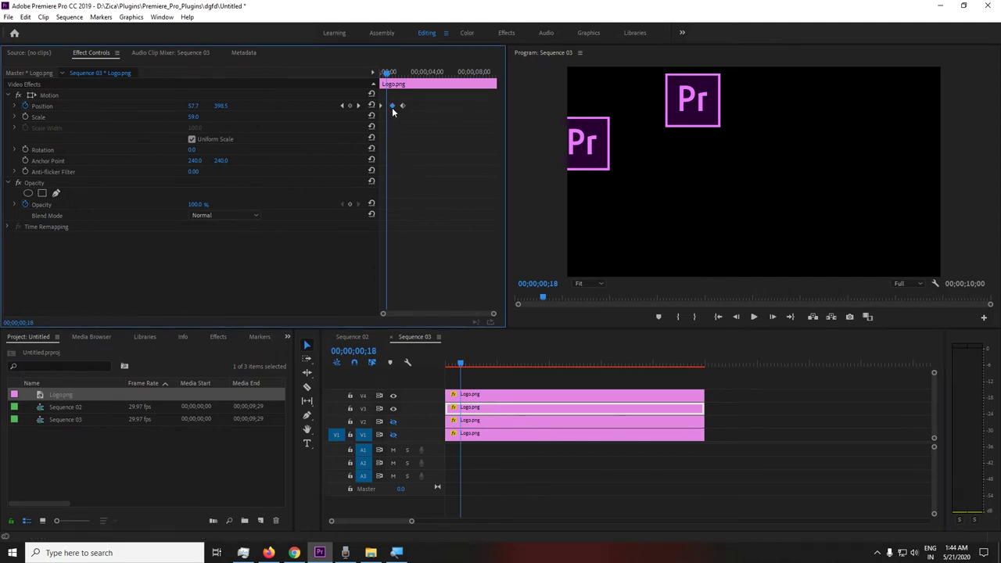
key(Delete)
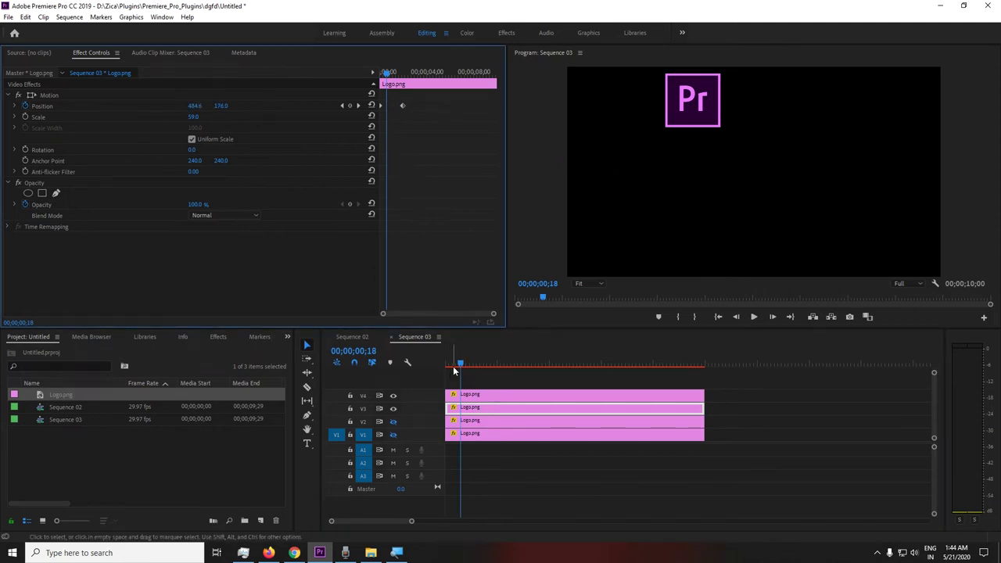
drag(460, 364, 437, 365)
click(469, 394)
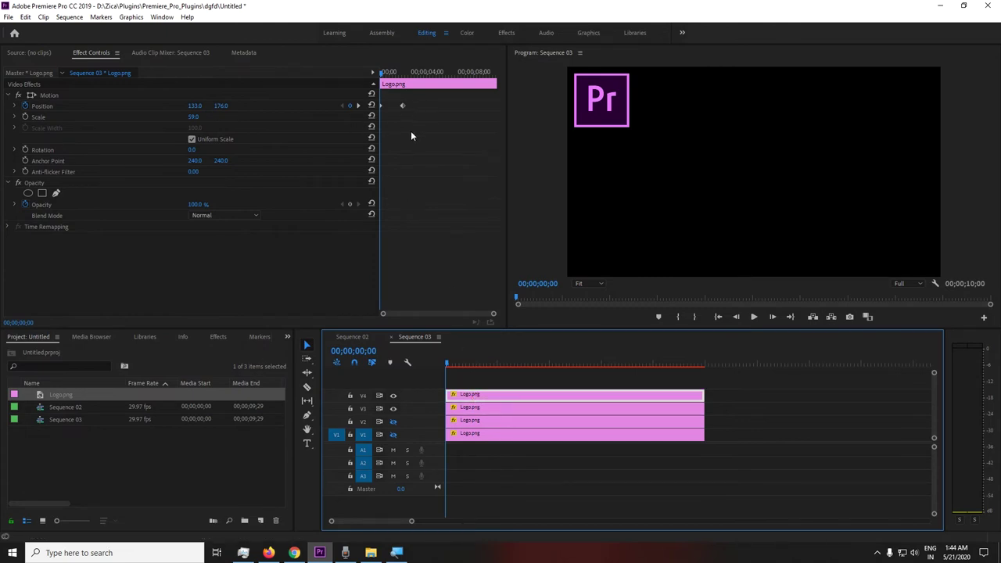
Turn off the V4 logo's Position animation and scrub it to X 138, Y 529.
drag(422, 95, 386, 117)
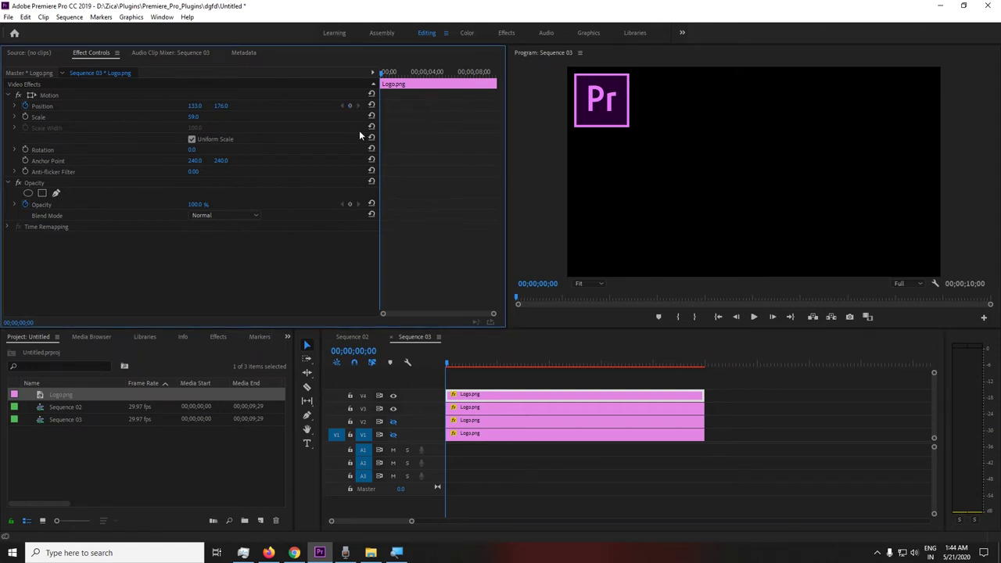
click(26, 107)
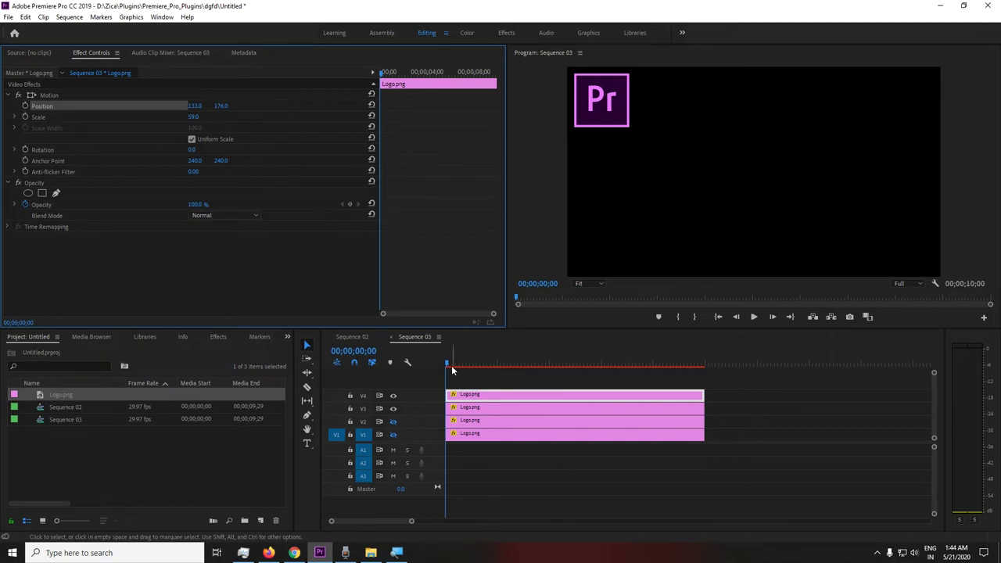
click(449, 365)
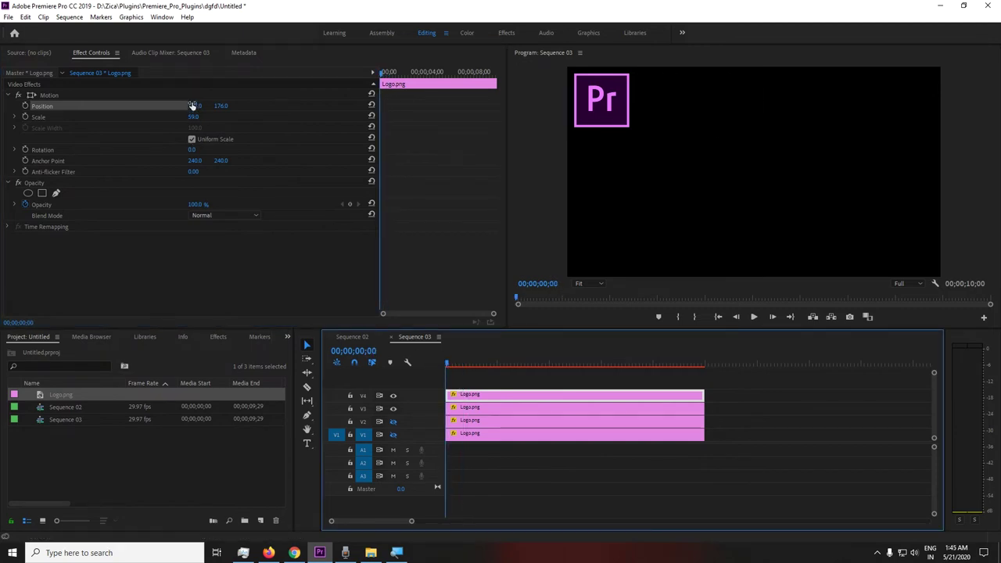
drag(191, 105, 234, 110)
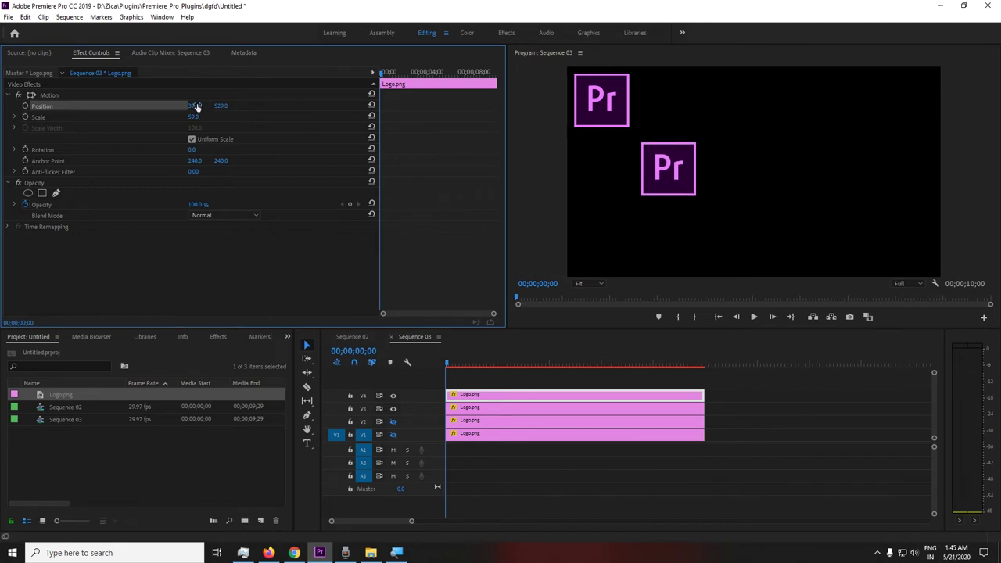
drag(195, 106, 149, 106)
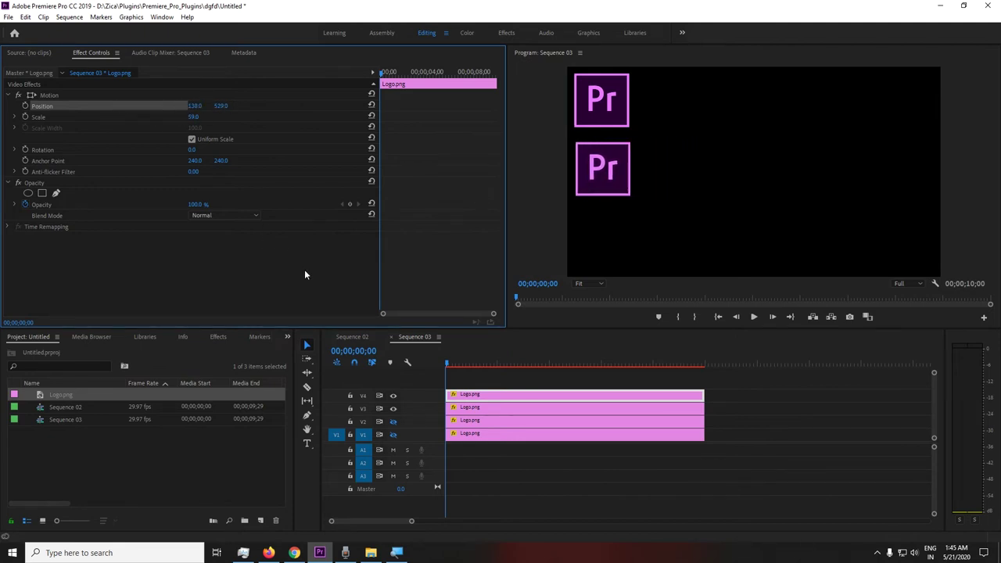
Copy the V3 clip's Position keyframe.
click(487, 406)
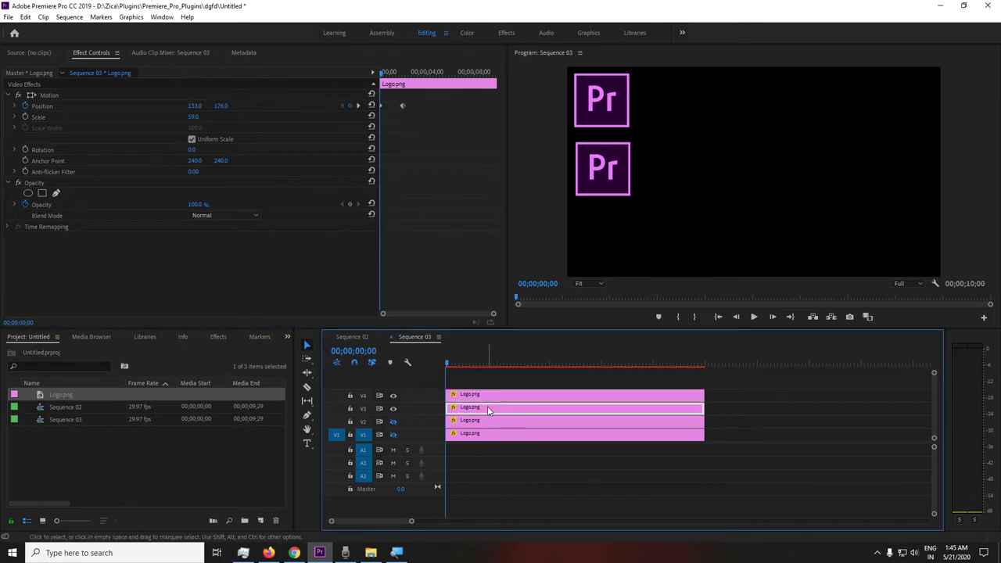
drag(414, 101, 380, 131)
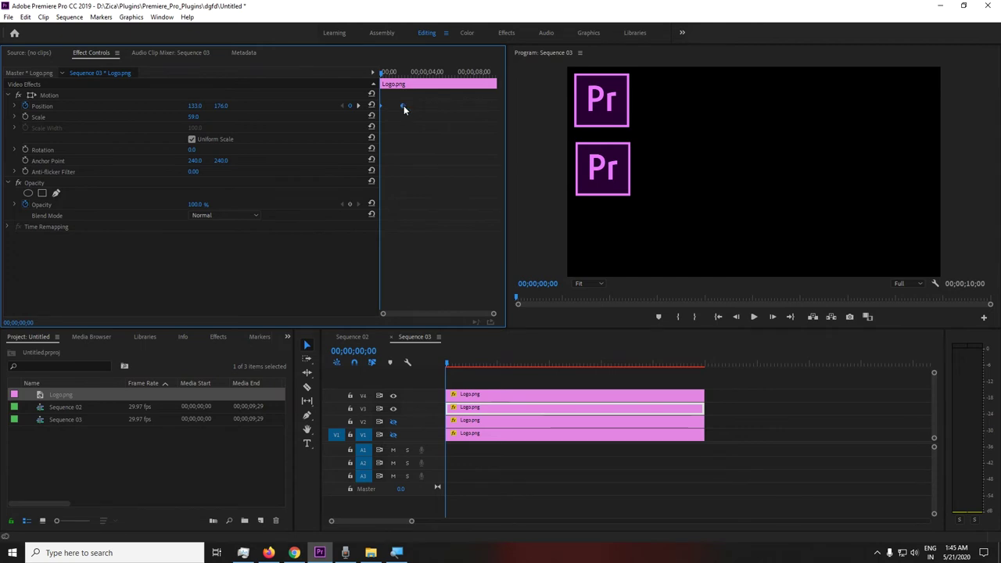
right_click(404, 106)
click(439, 142)
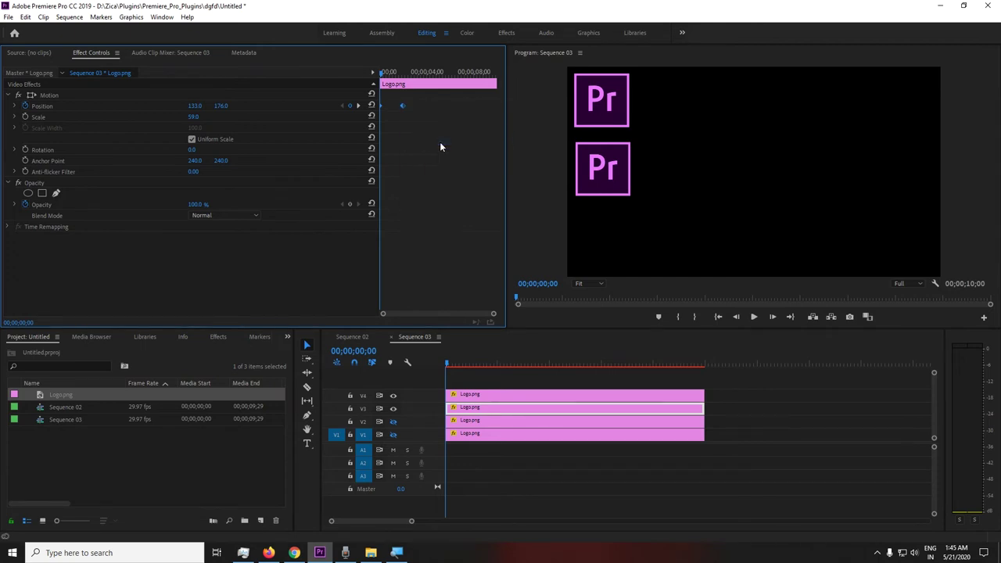
Paste the keyframe onto the V4 logo's Position and scrub to preview its slide right.
click(480, 395)
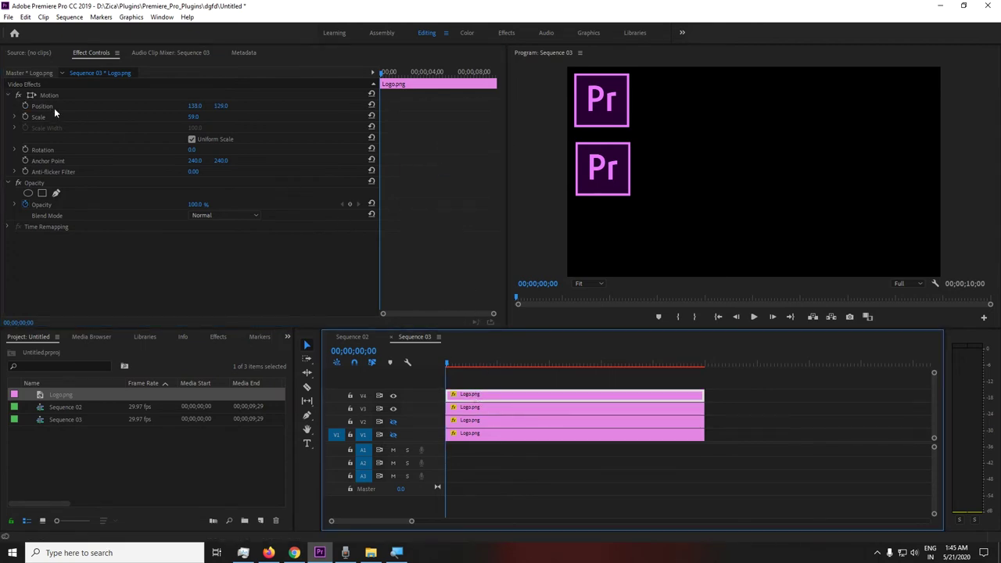
click(49, 105)
right_click(49, 105)
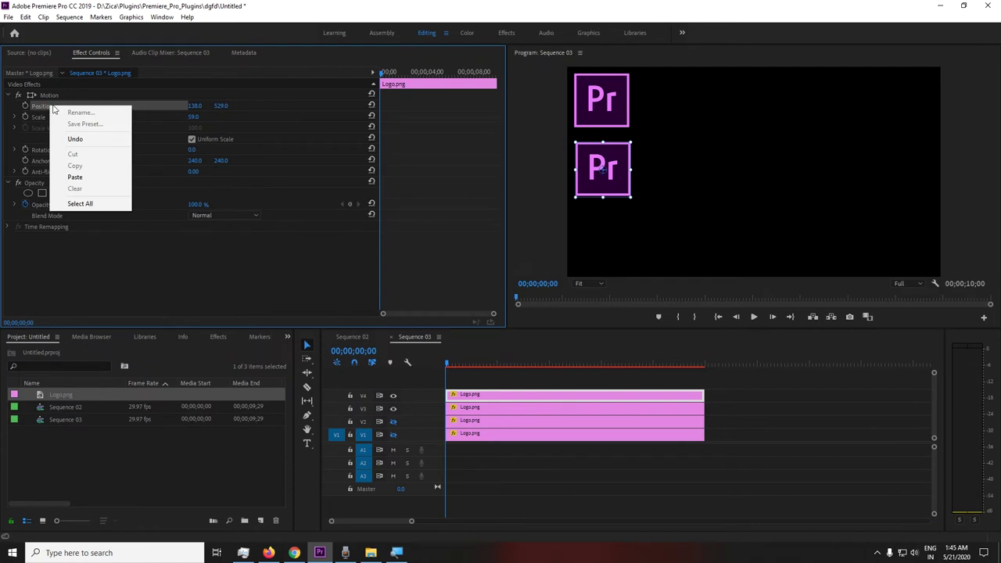
click(75, 178)
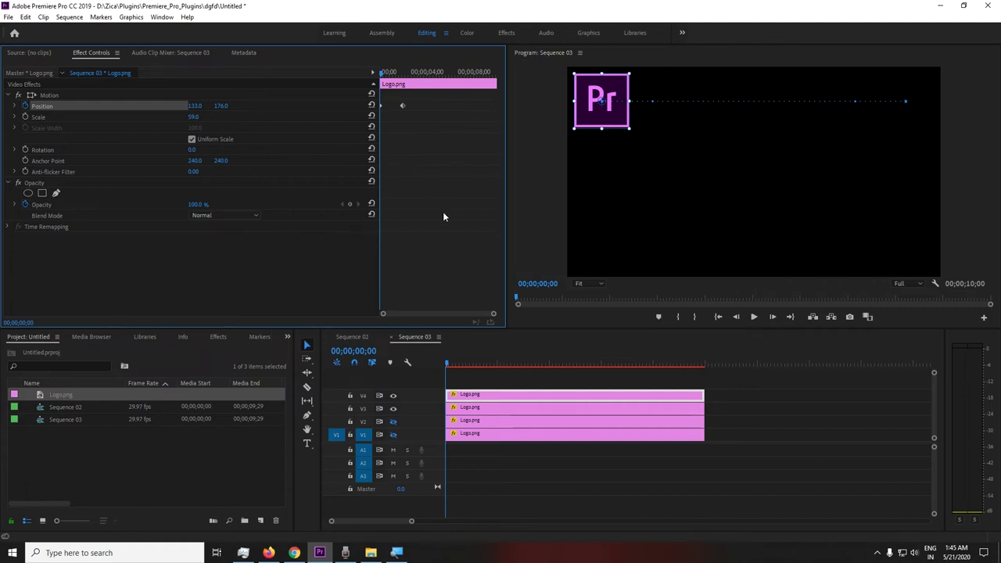
click(449, 366)
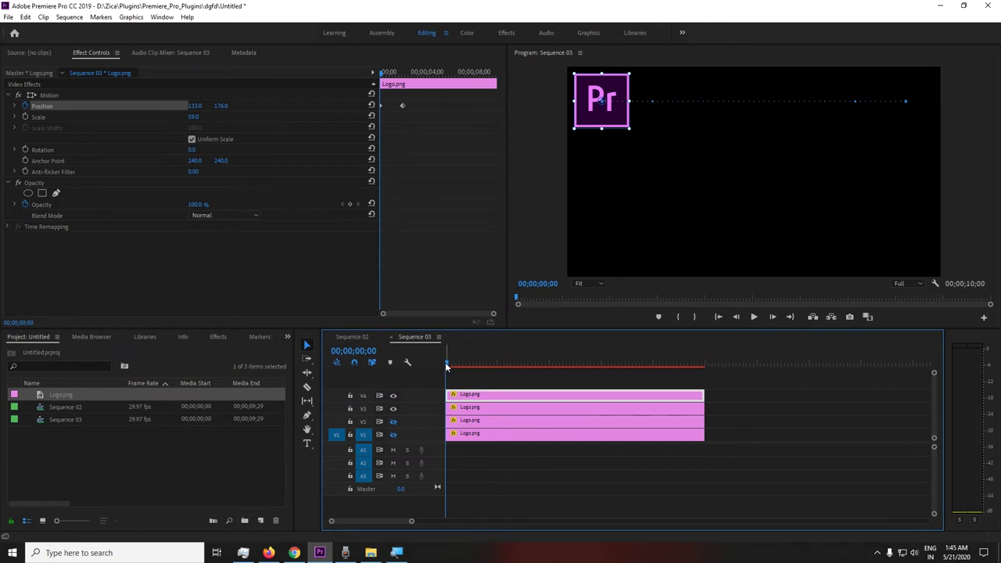
drag(447, 366, 468, 364)
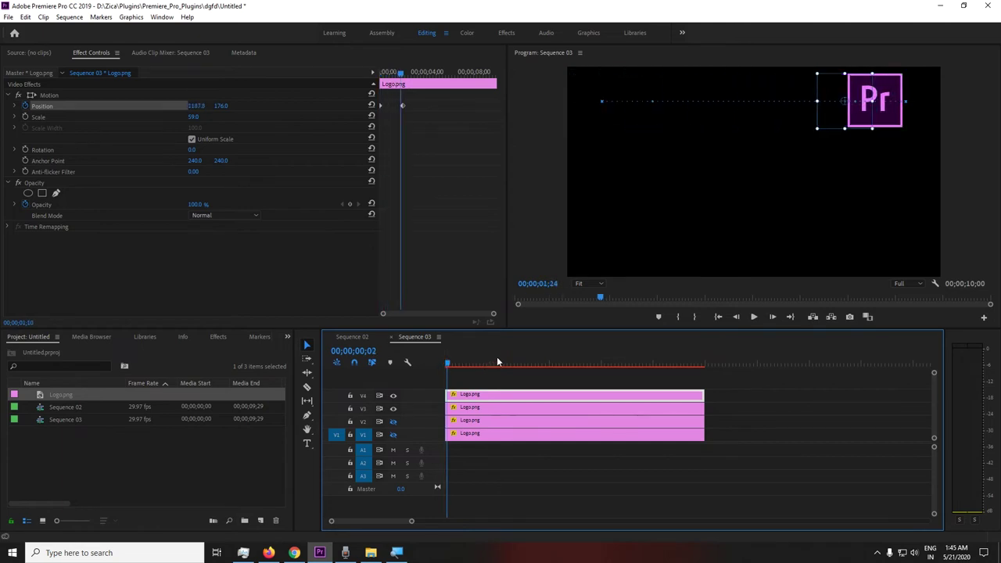
Undo the pasted keyframes at frame 0 and hide the V3 track's output.
click(394, 410)
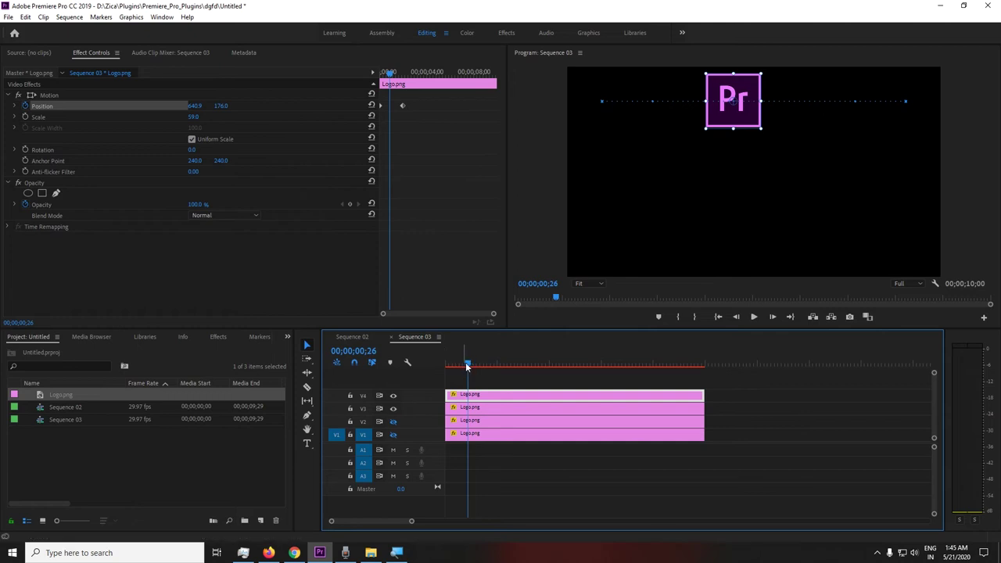
drag(468, 366, 431, 362)
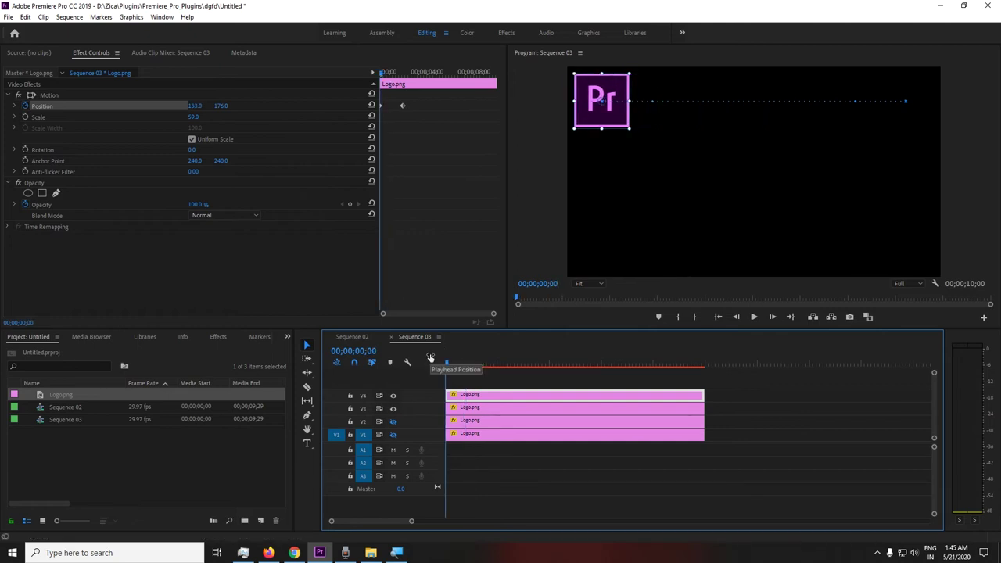
key(ctrl+z)
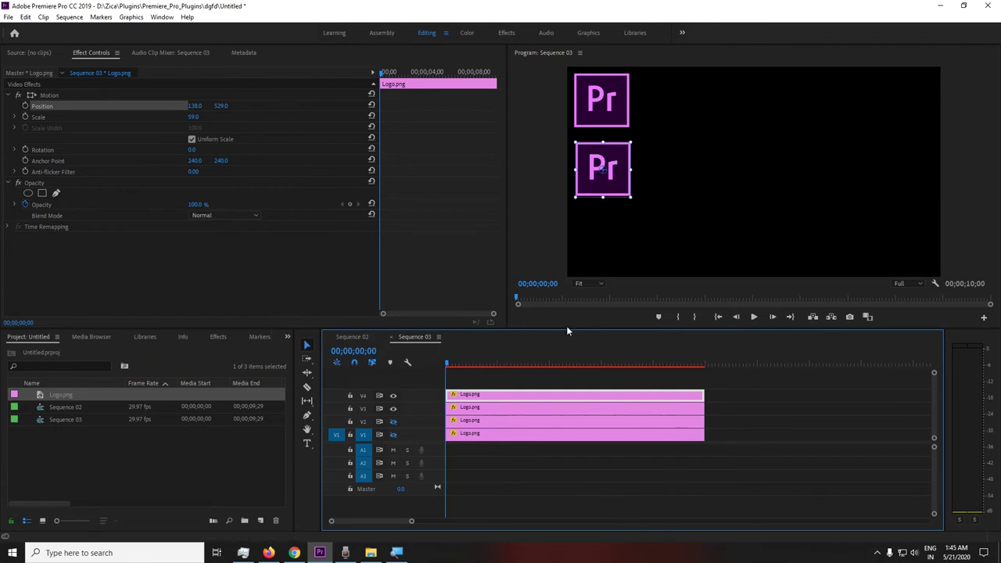
click(394, 411)
click(699, 195)
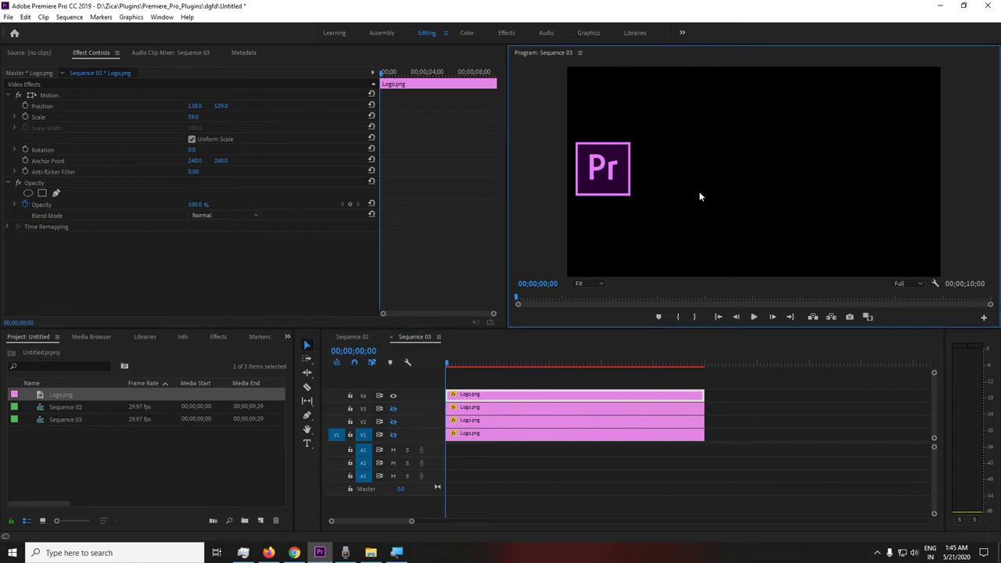
Drag the V4 logo to the lower left (130, 877.4), keyframe Position, then go to 00;00;01;00.
click(616, 190)
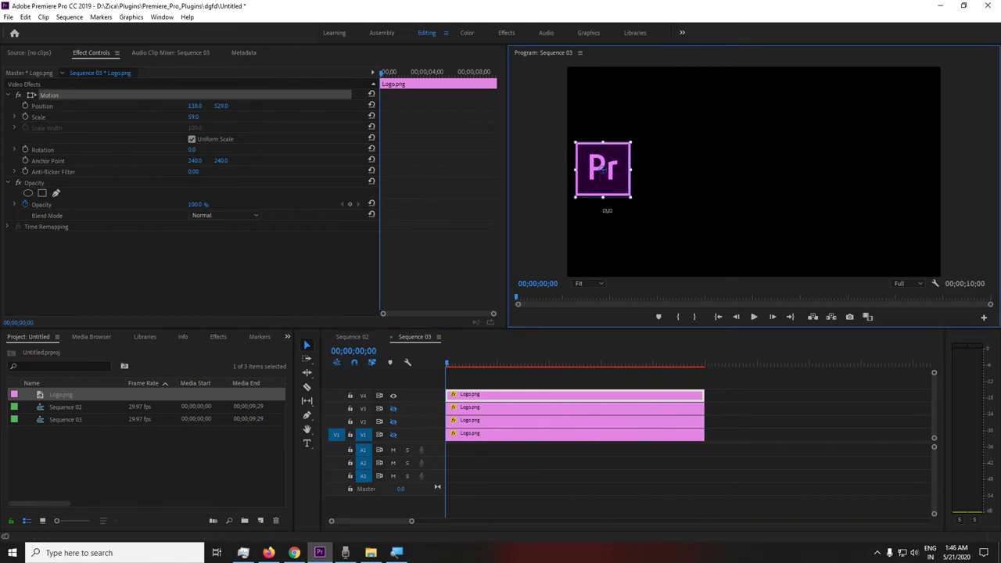
drag(614, 189, 611, 256)
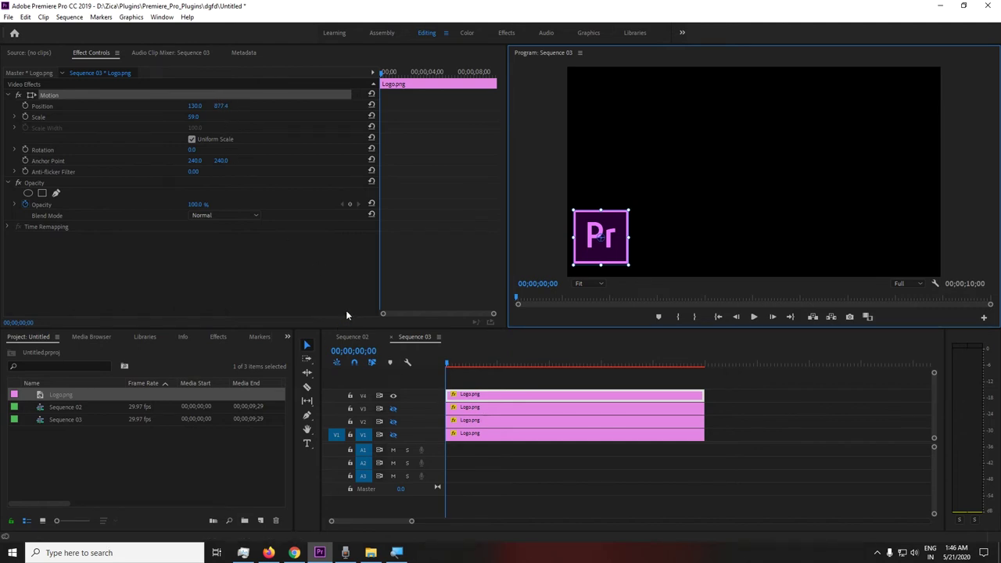
click(25, 106)
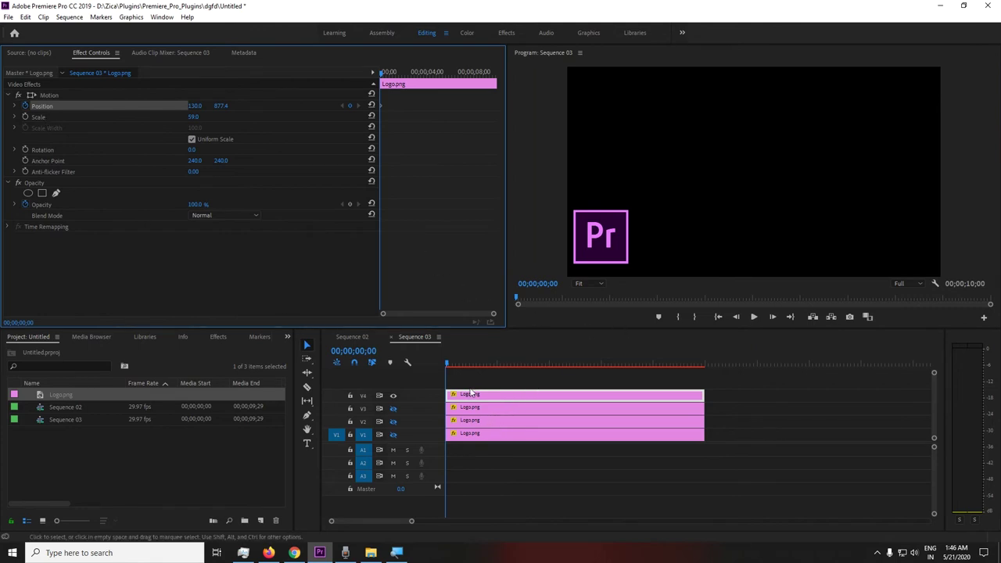
click(374, 352)
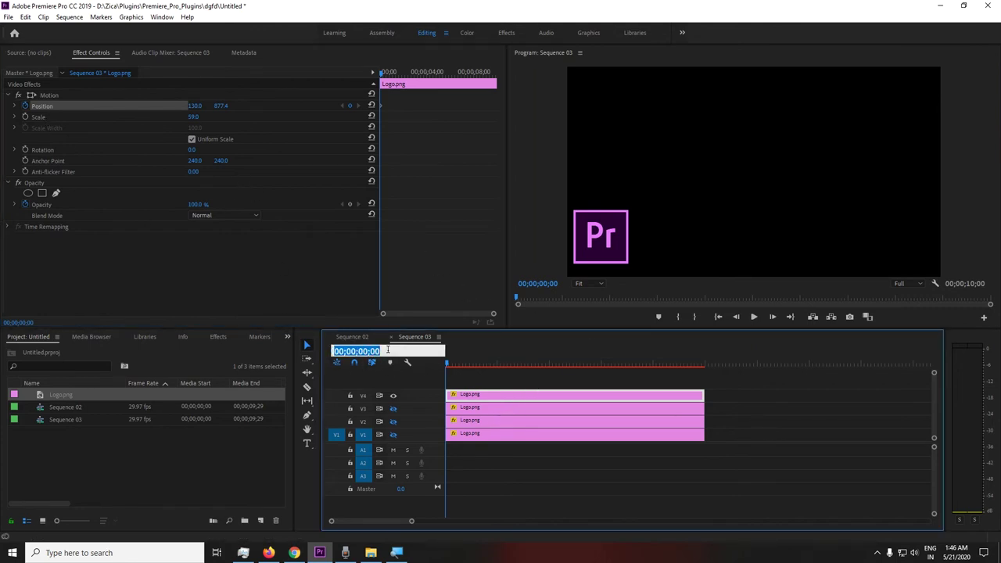
text(100)
key(Return)
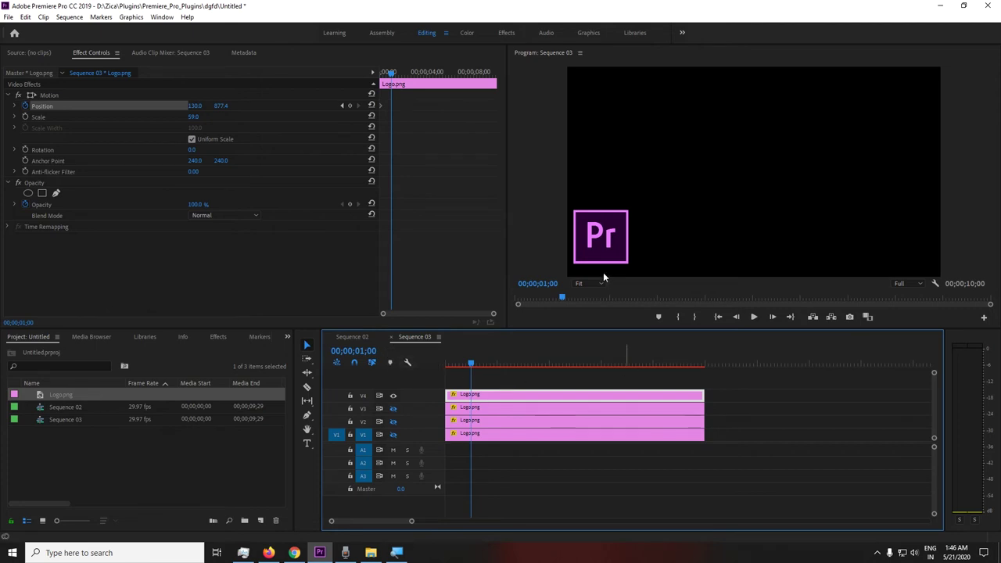
Keyframe the logo up at 435.7, 194.0, then down at 00;00;01;22 and right at 00;00;02;22.
click(602, 252)
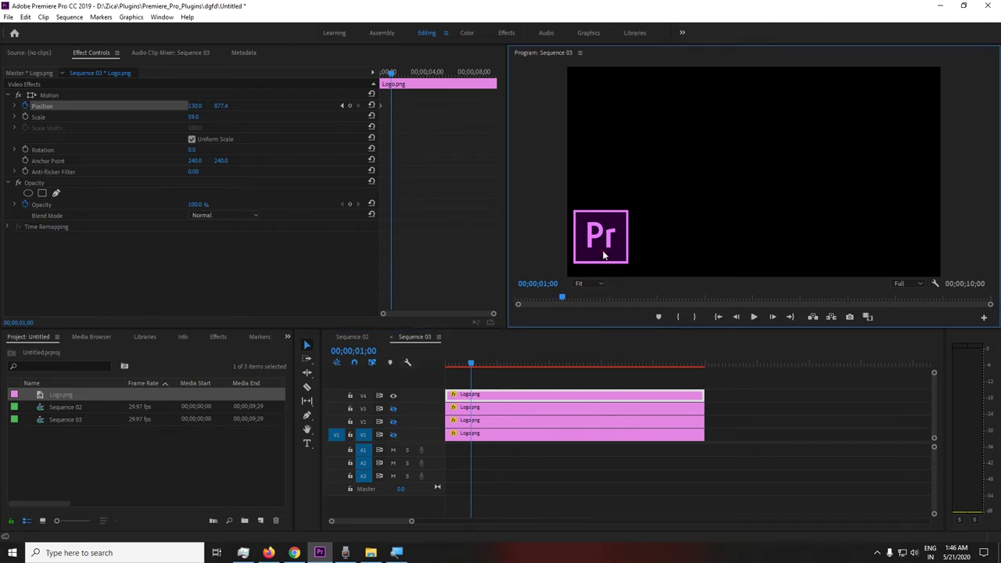
drag(603, 251, 672, 127)
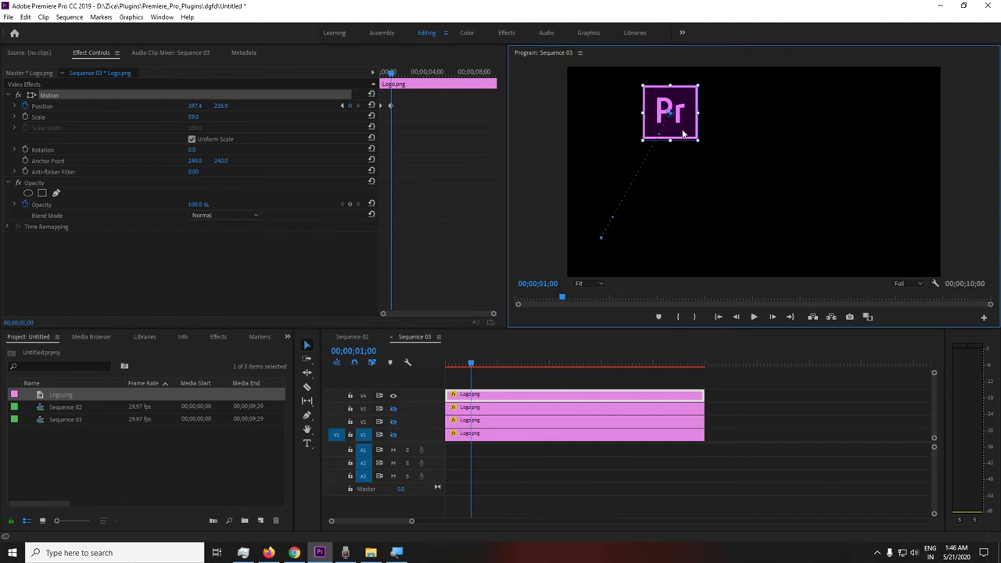
drag(683, 135, 693, 125)
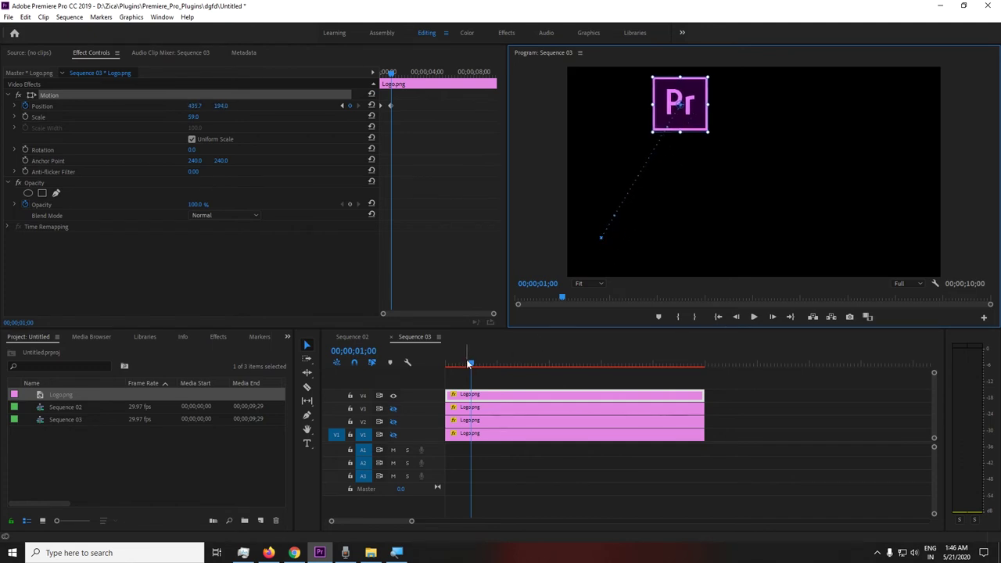
drag(469, 365, 490, 365)
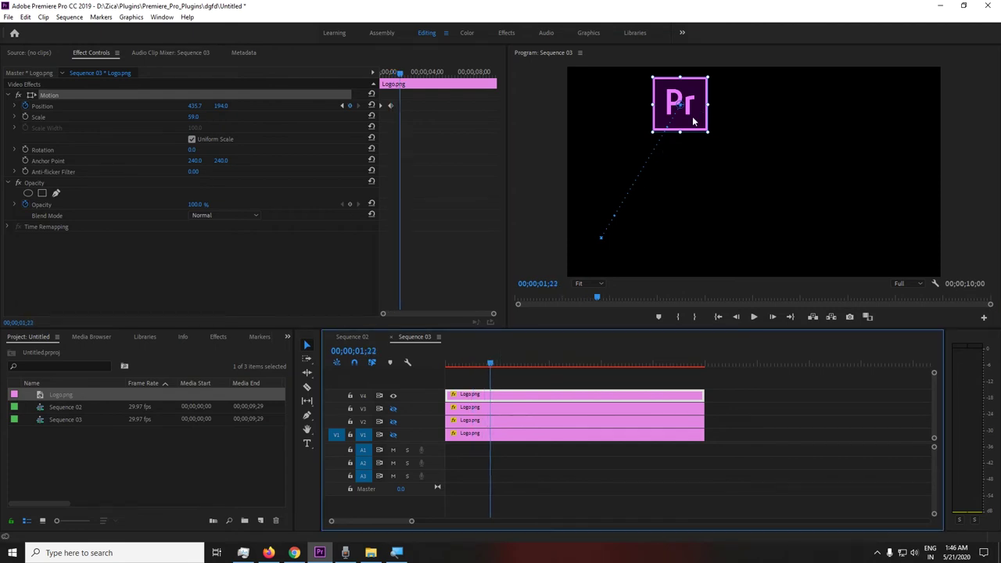
drag(693, 121, 686, 252)
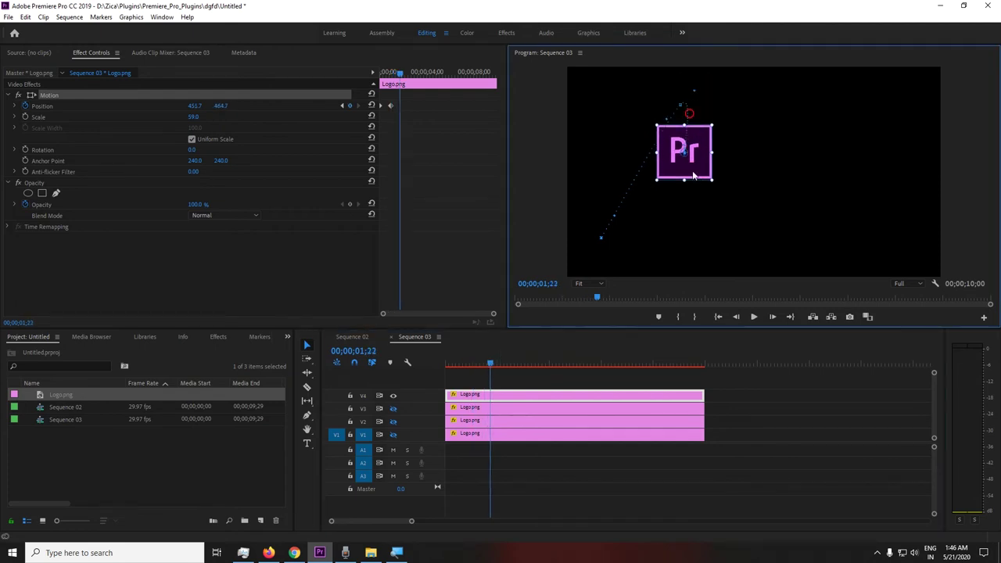
click(516, 364)
drag(693, 262, 768, 268)
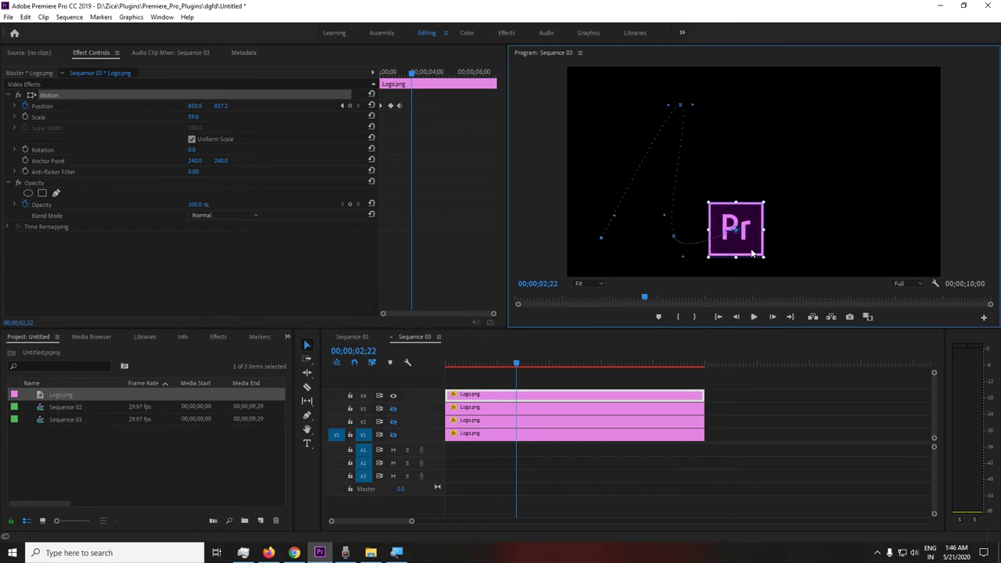
Add zigzag keyframes at 03;18, 04;24, 6 s and 07;21 ending lower right, then play from start.
click(540, 363)
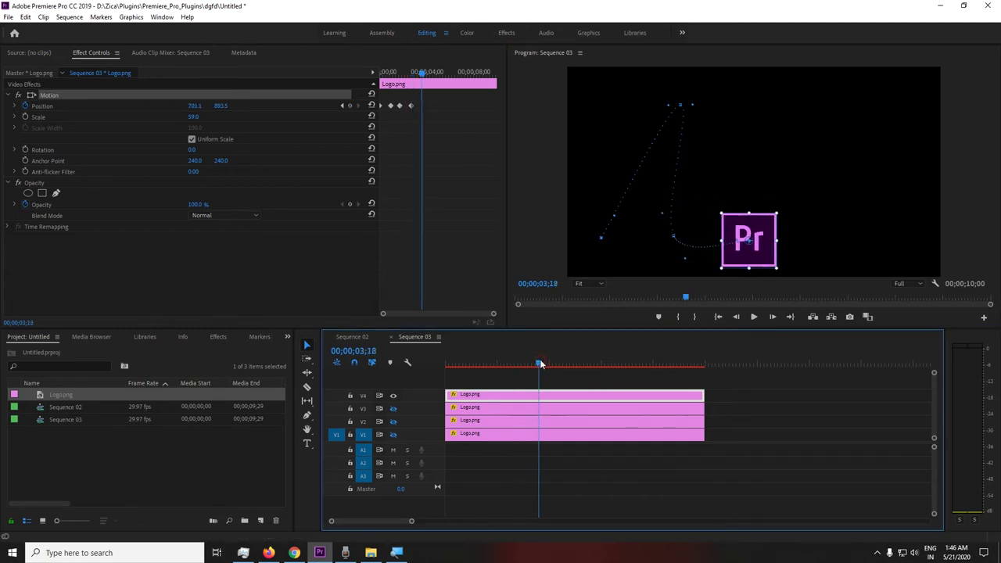
drag(758, 250, 750, 138)
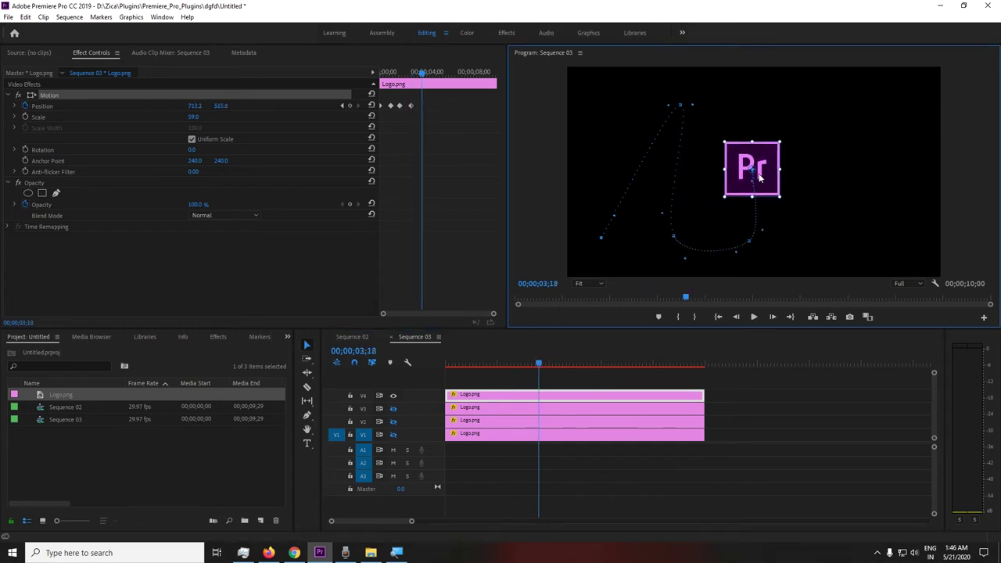
click(569, 364)
drag(749, 151, 847, 202)
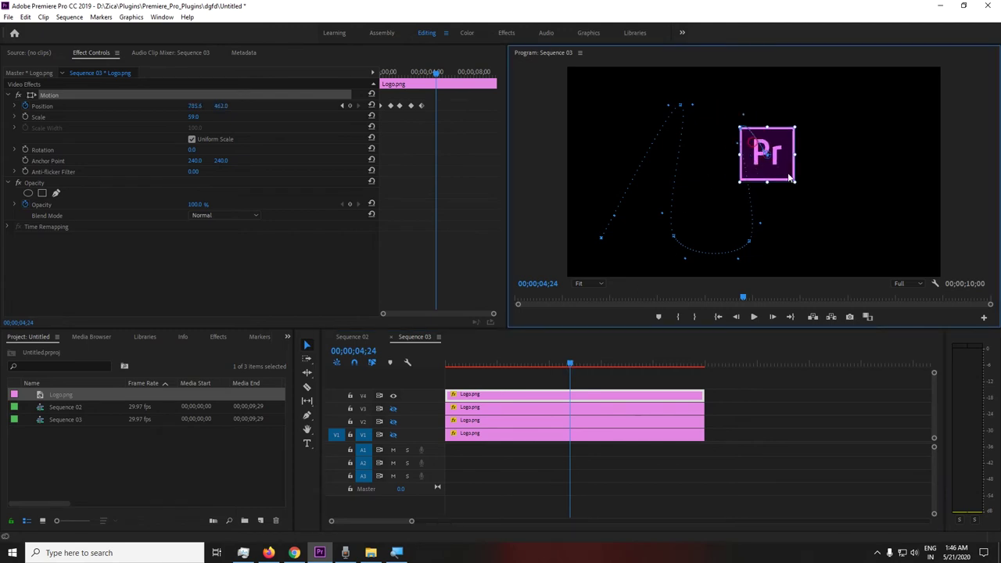
click(602, 364)
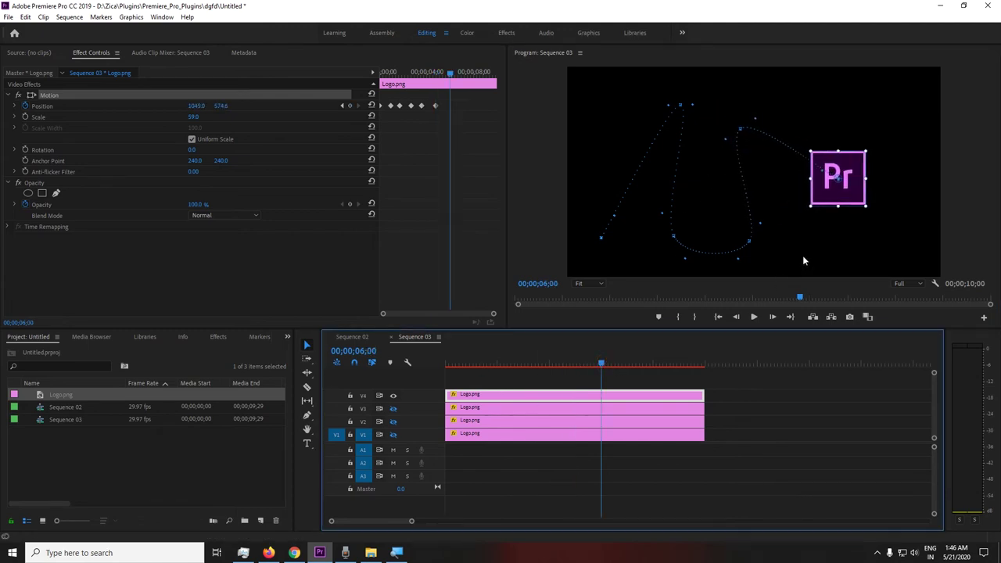
mouse_move(835, 193)
mouse_down()
mouse_move(610, 159)
mouse_move(602, 201)
mouse_up()
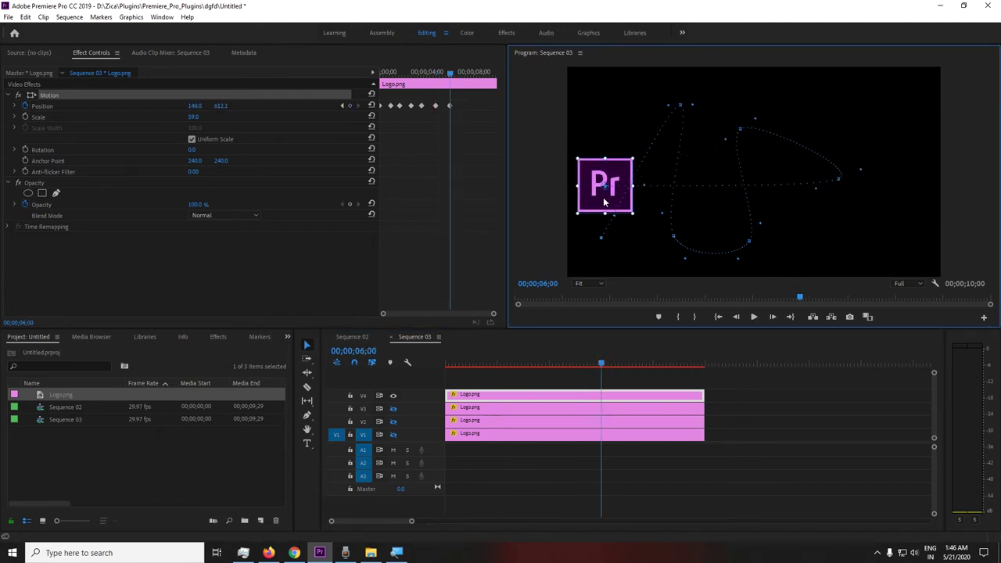
click(645, 364)
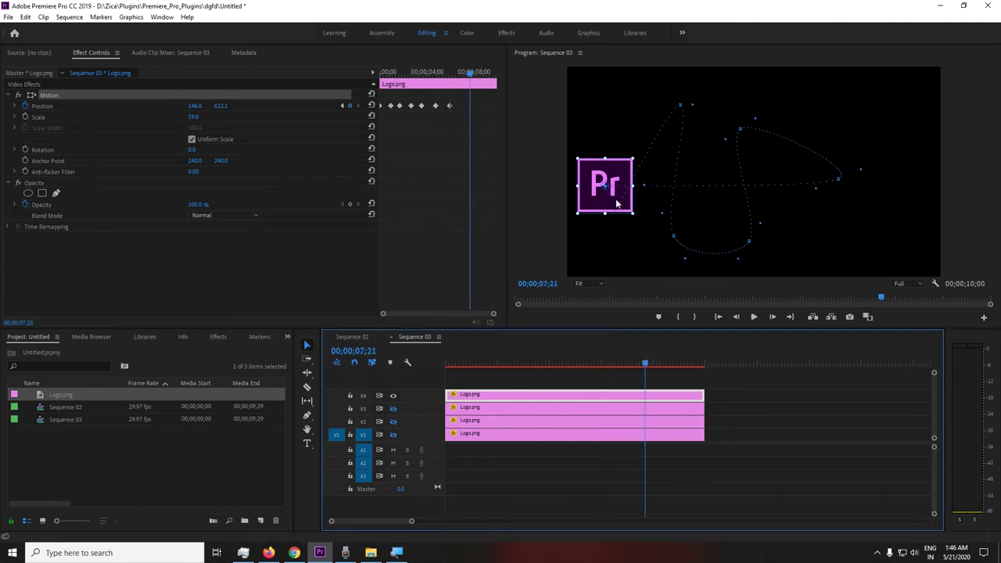
drag(616, 203, 905, 254)
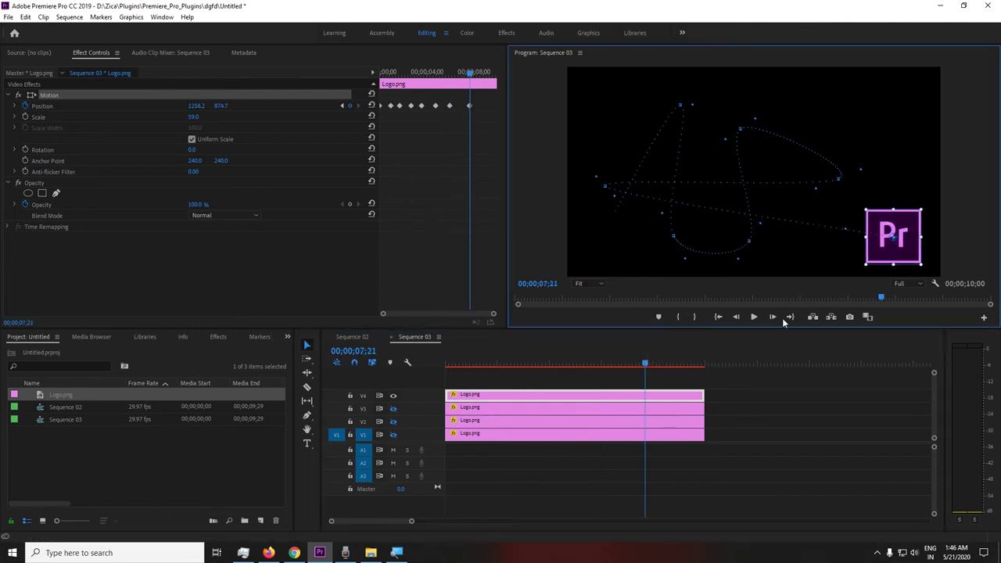
click(446, 364)
key(space)
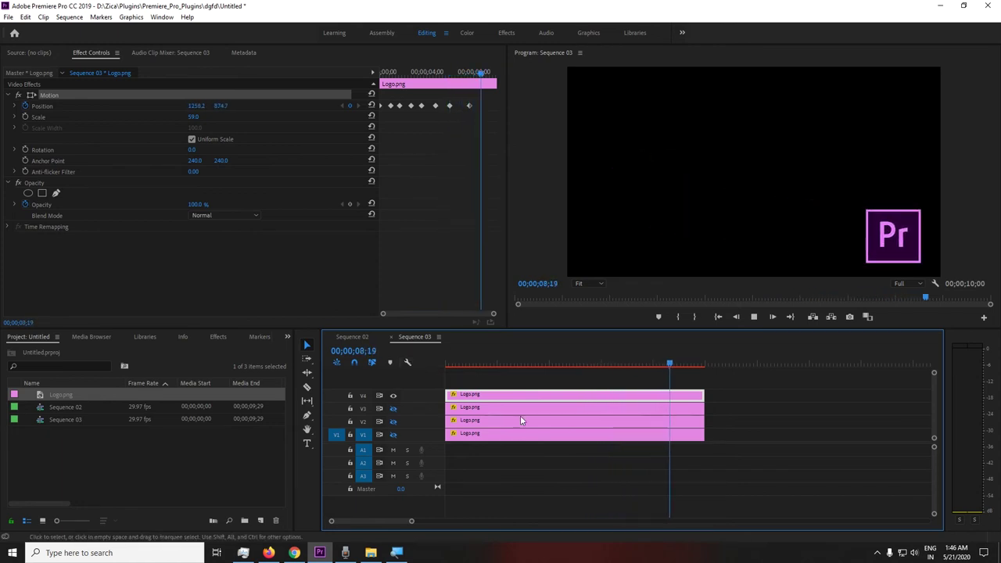
Stop playback and park the playhead around 00;00;02;06.
drag(512, 364, 505, 362)
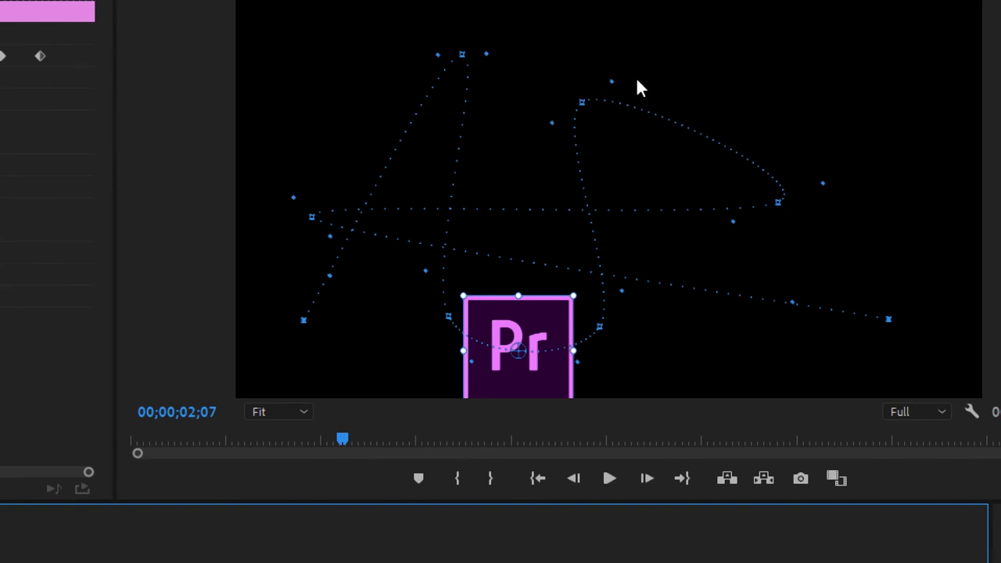
Reshape the upper path points and lift the lower-left path point up to the top.
mouse_move(582, 106)
mouse_down()
mouse_move(639, 54)
mouse_move(657, 51)
mouse_up()
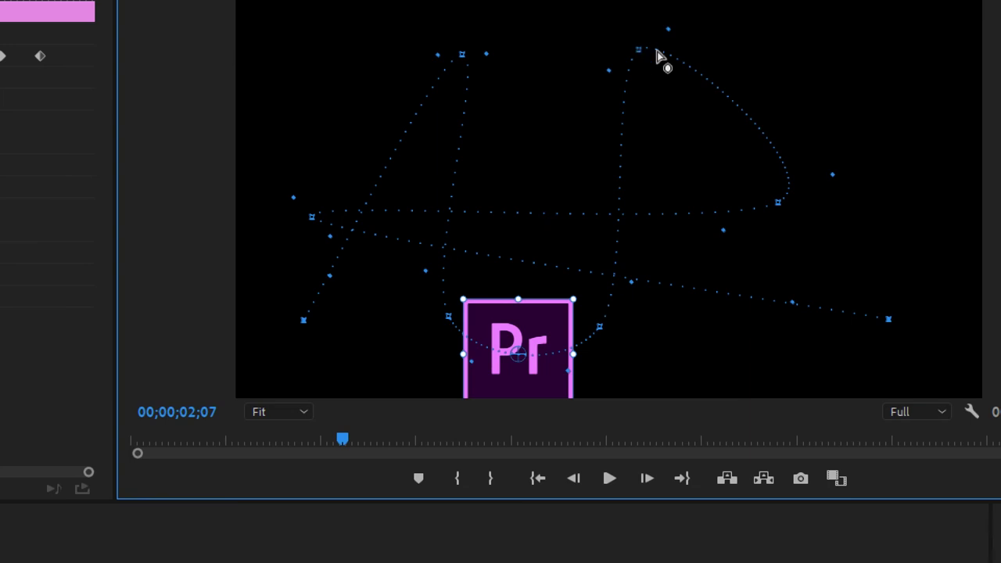
mouse_move(460, 55)
mouse_down()
mouse_move(443, 51)
mouse_move(444, 64)
mouse_up()
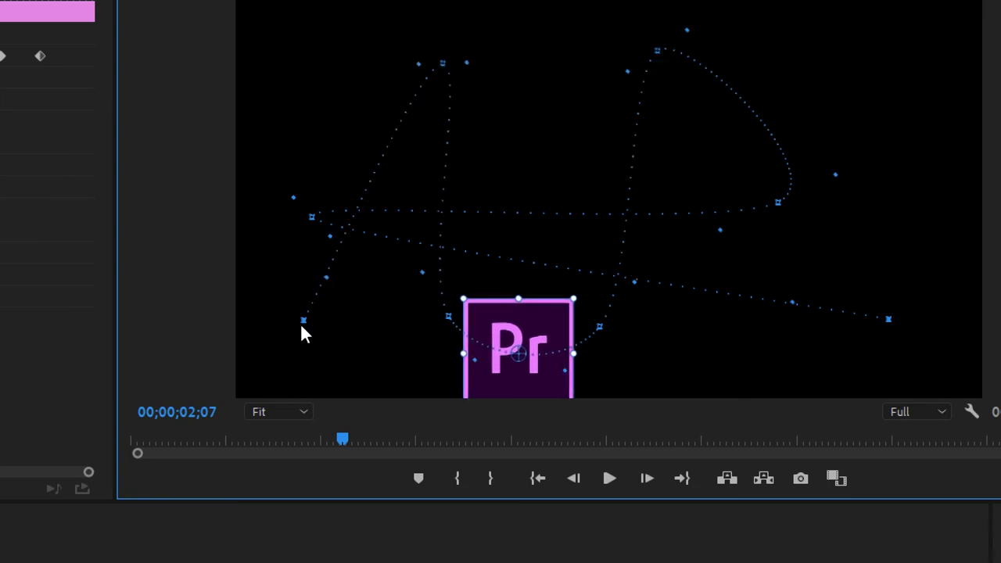
drag(302, 322, 279, 46)
Move the path's first keyframe to the upper right and adjust a point's Bezier handles.
mouse_move(207, 439)
mouse_down()
mouse_move(131, 439)
mouse_move(209, 440)
mouse_up()
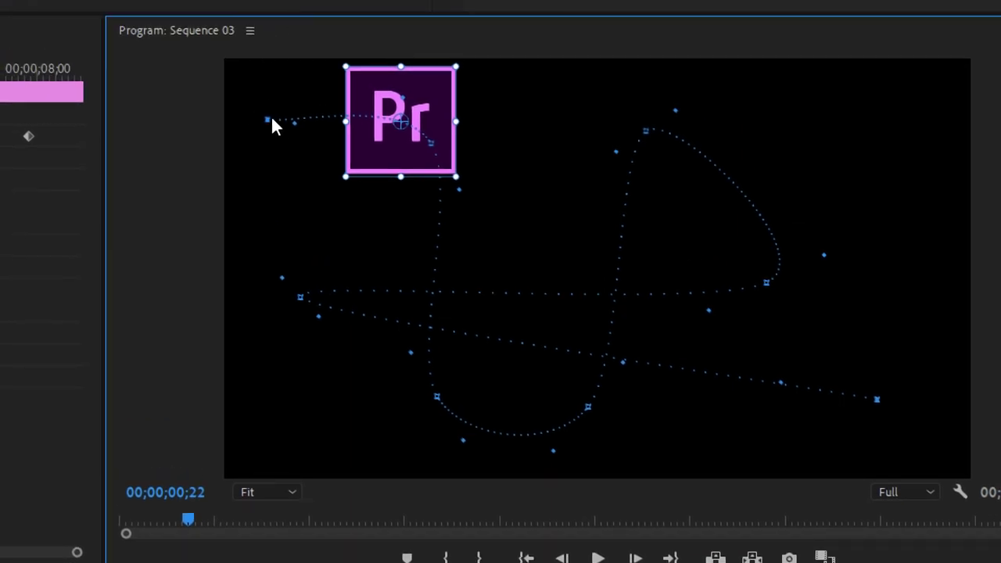
drag(269, 121, 833, 116)
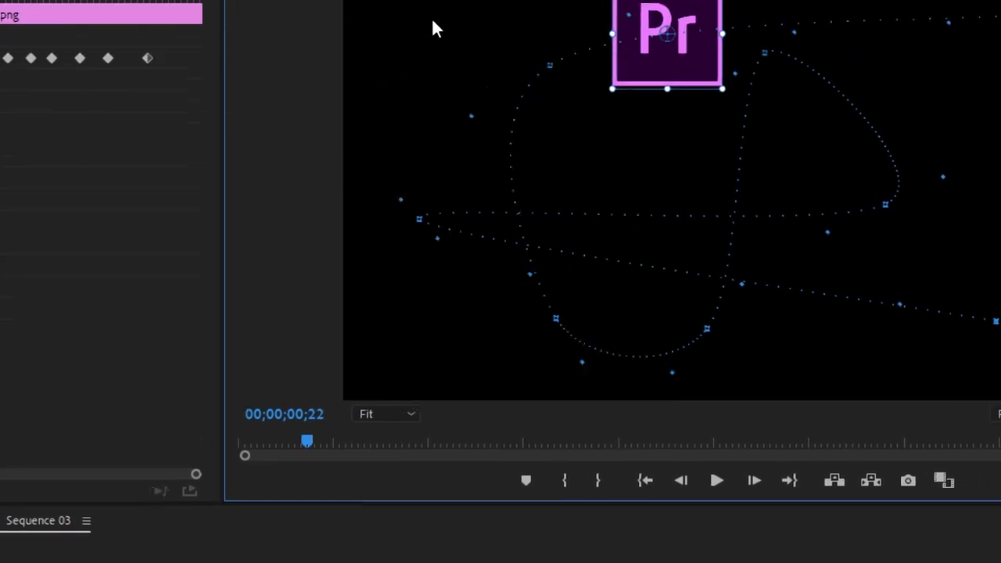
mouse_move(229, 451)
mouse_down()
mouse_move(225, 440)
mouse_move(263, 439)
mouse_up()
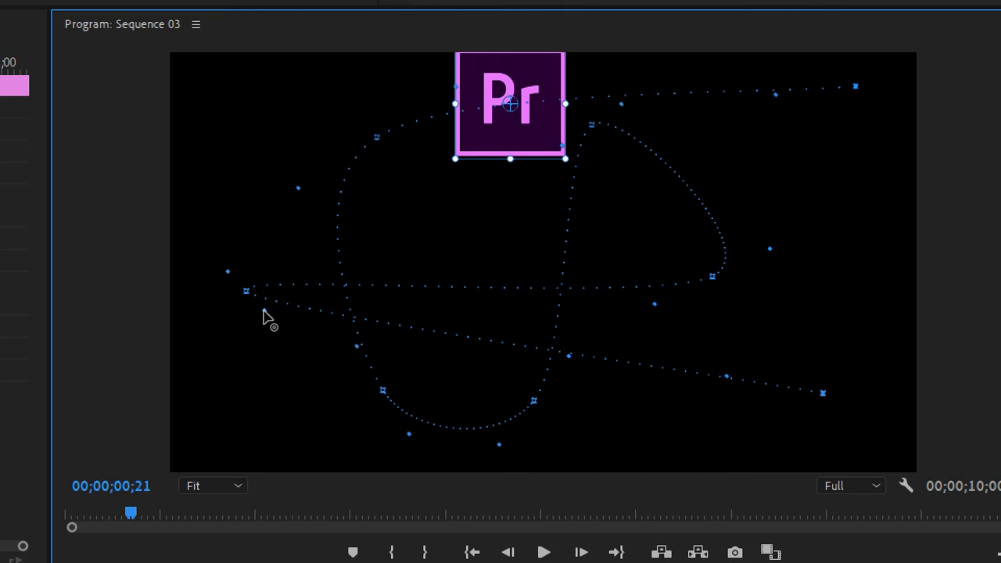
mouse_move(264, 311)
mouse_down()
mouse_move(258, 330)
mouse_move(246, 292)
mouse_up()
drag(228, 279, 249, 295)
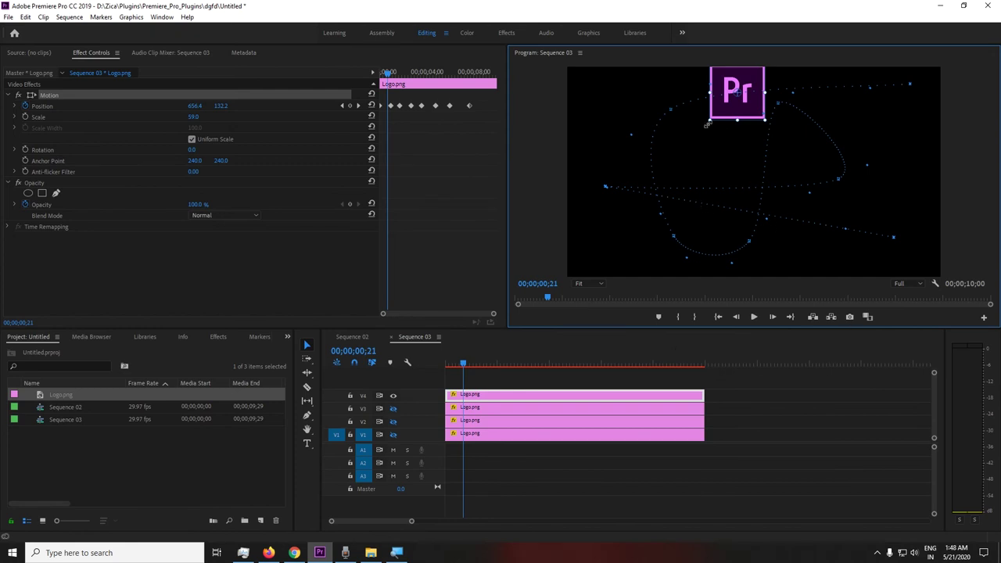
drag(467, 364, 429, 365)
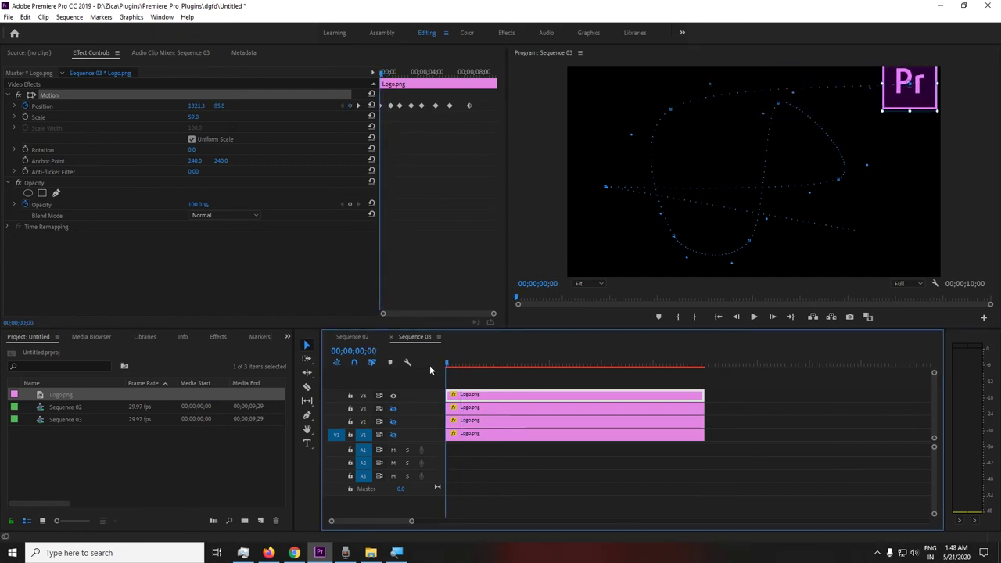
key(space)
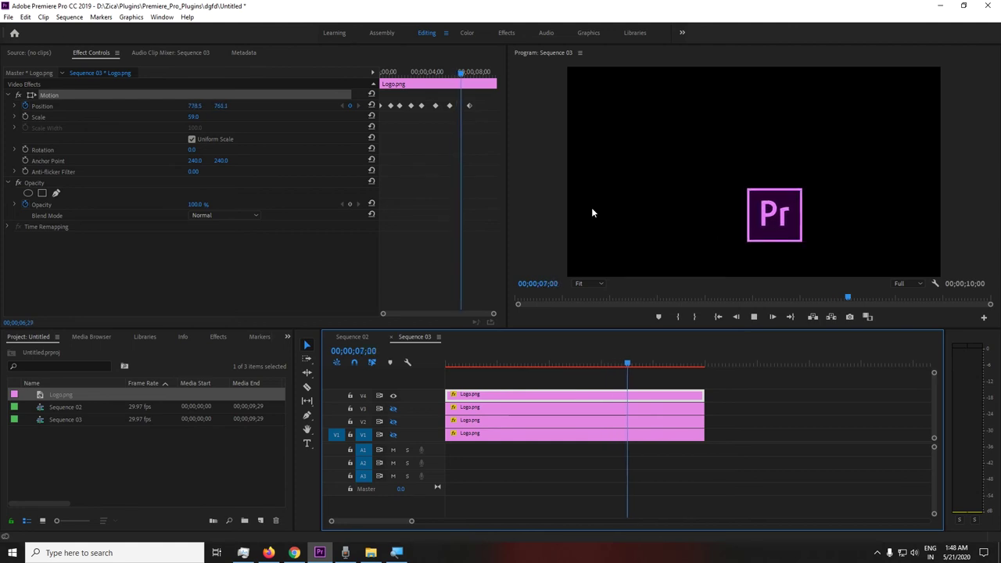
key(space)
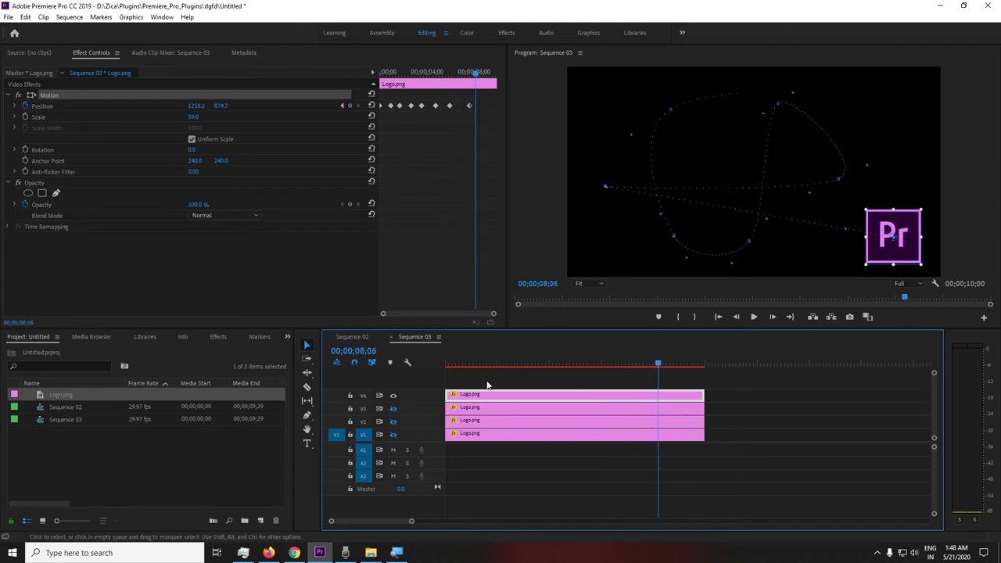
drag(470, 364, 410, 368)
key(space)
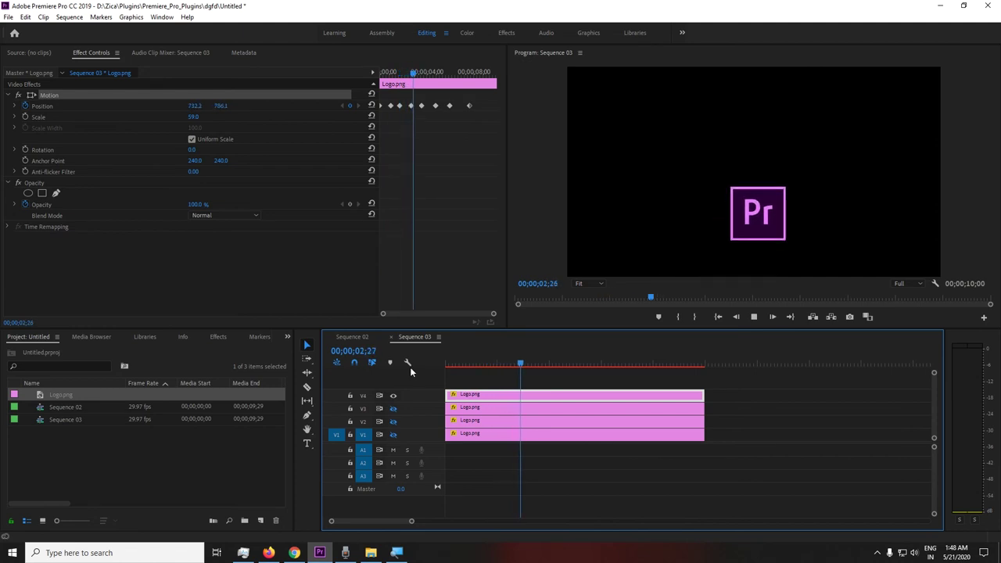
key(space)
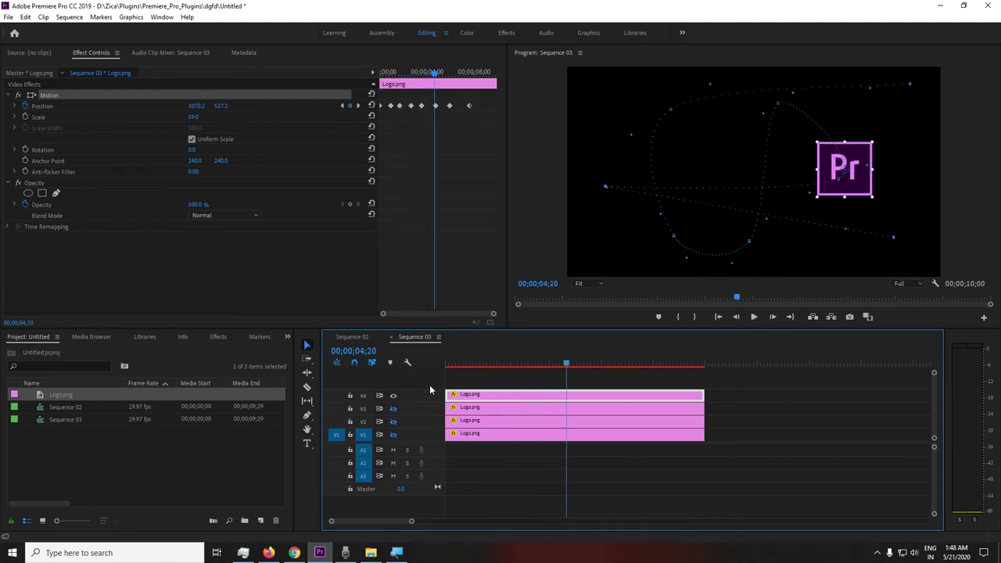
Delete all the logo's Position keyframes and leave it at 676.0, 187.0, with playhead at 0.
click(26, 107)
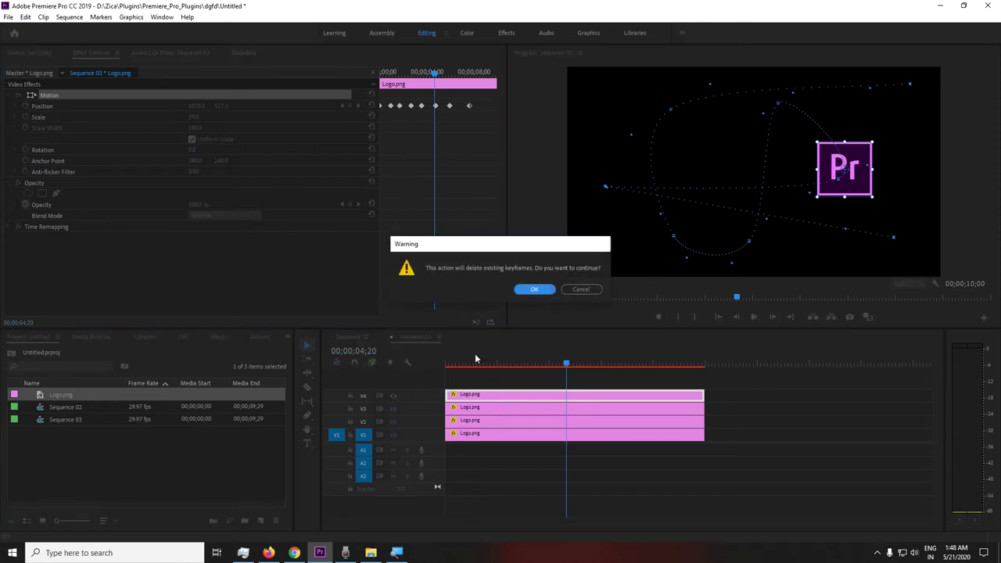
click(535, 289)
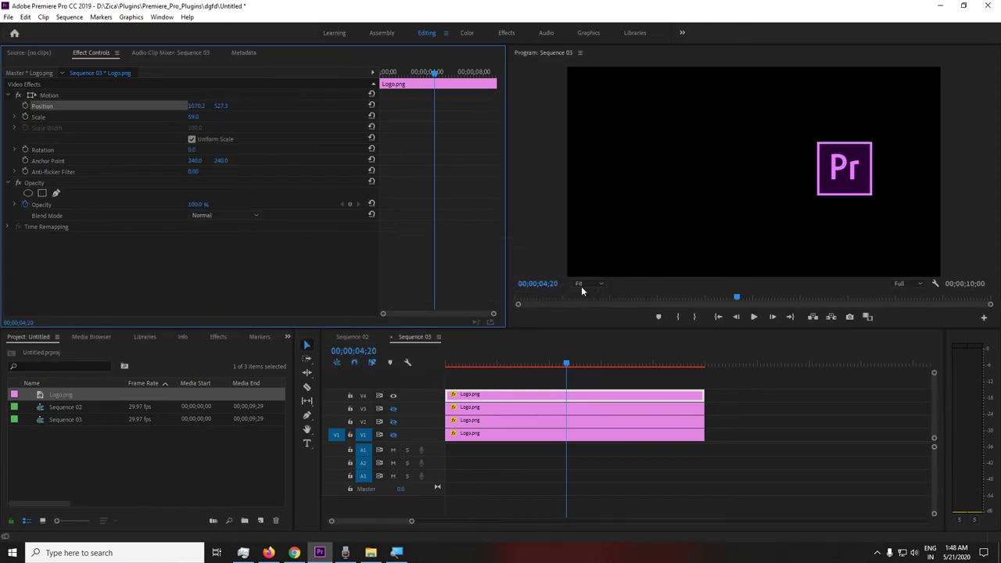
click(856, 181)
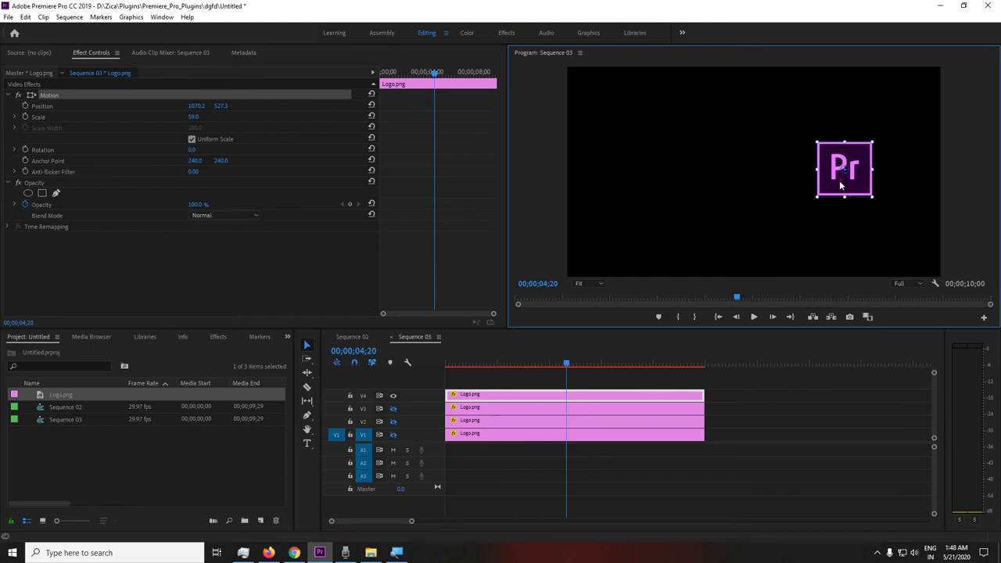
drag(839, 180, 738, 112)
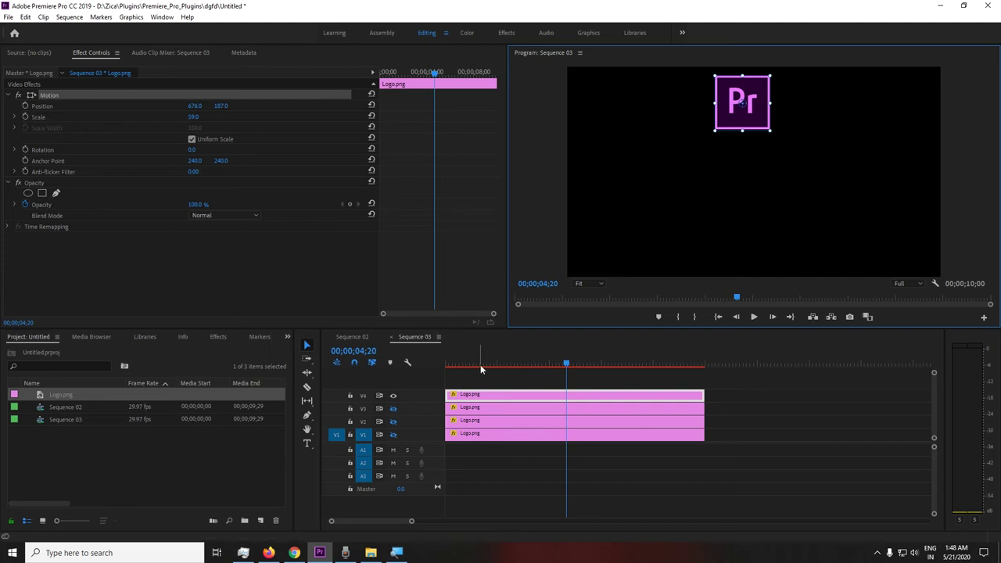
drag(480, 365, 421, 365)
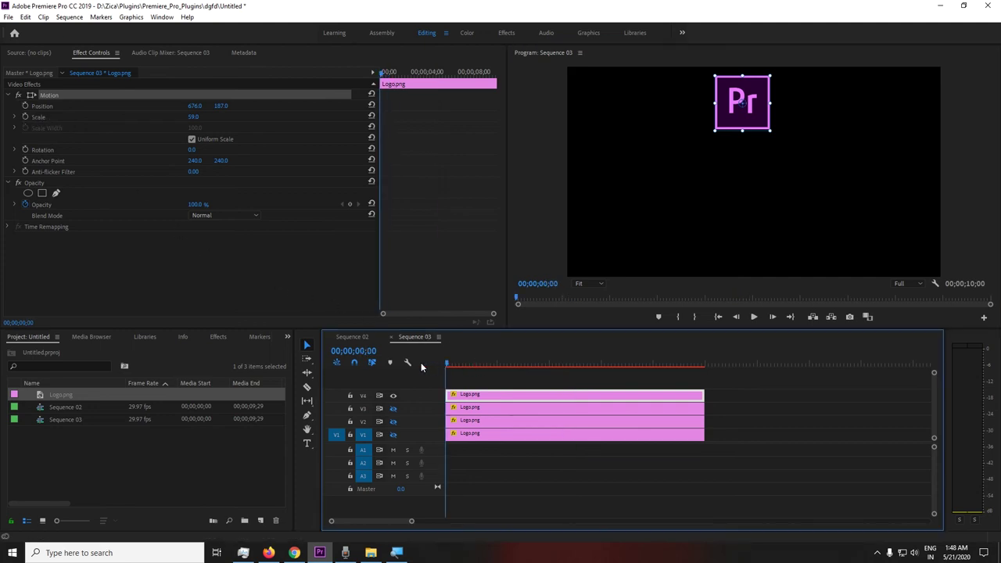
Set a starting Position keyframe, then at 2 seconds scrub Position Y to 901.
click(25, 107)
click(356, 351)
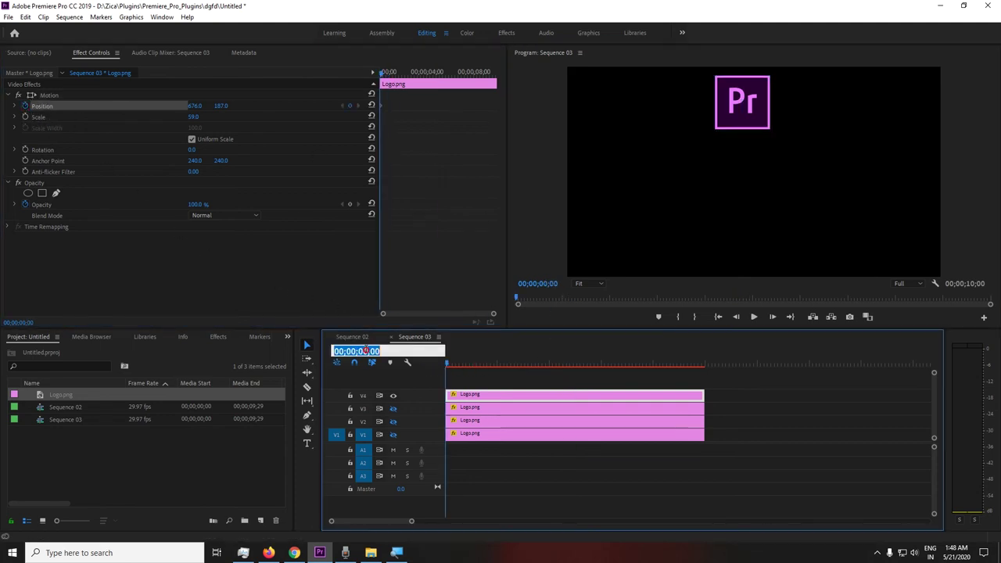
text(2.)
key(Return)
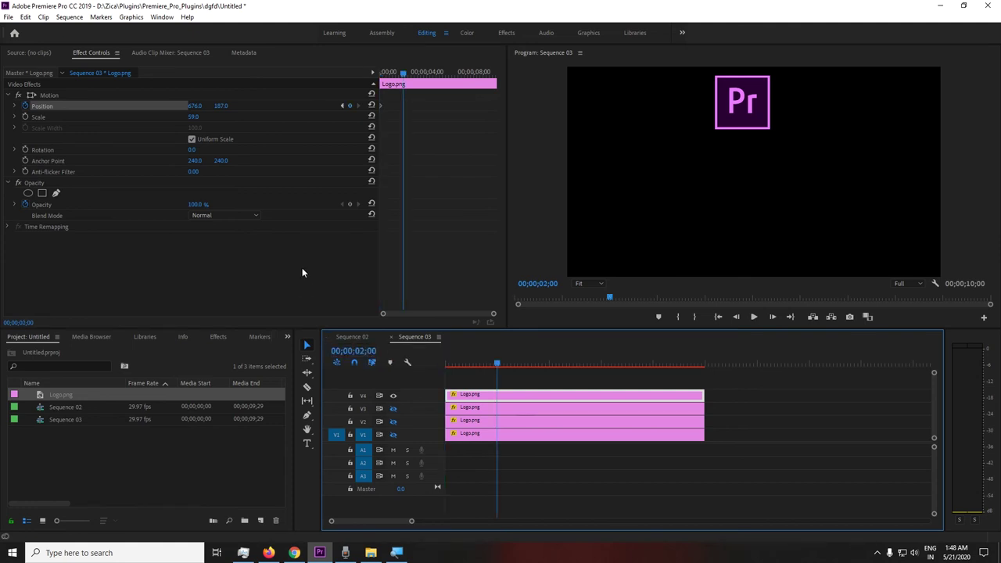
drag(221, 105, 313, 106)
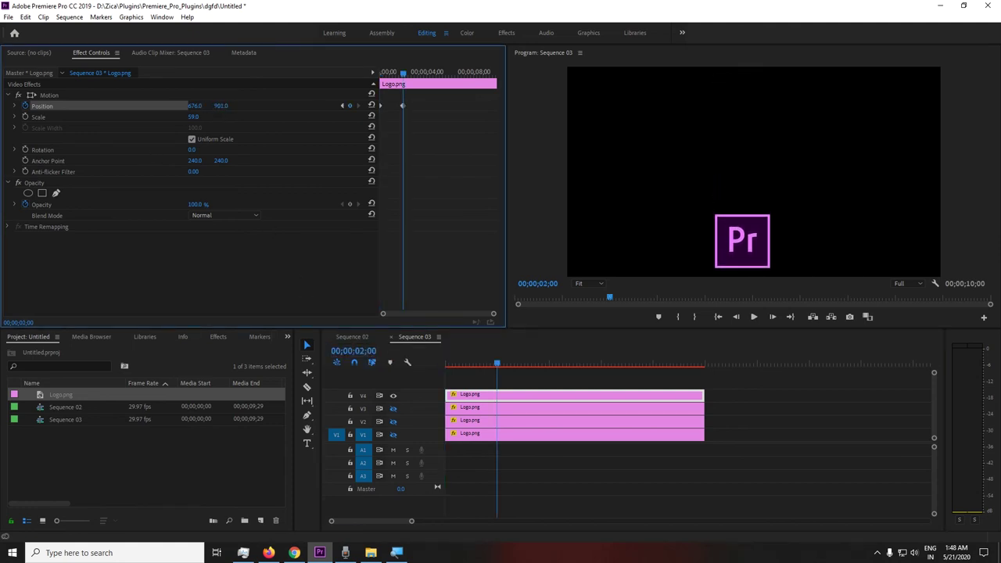
click(745, 245)
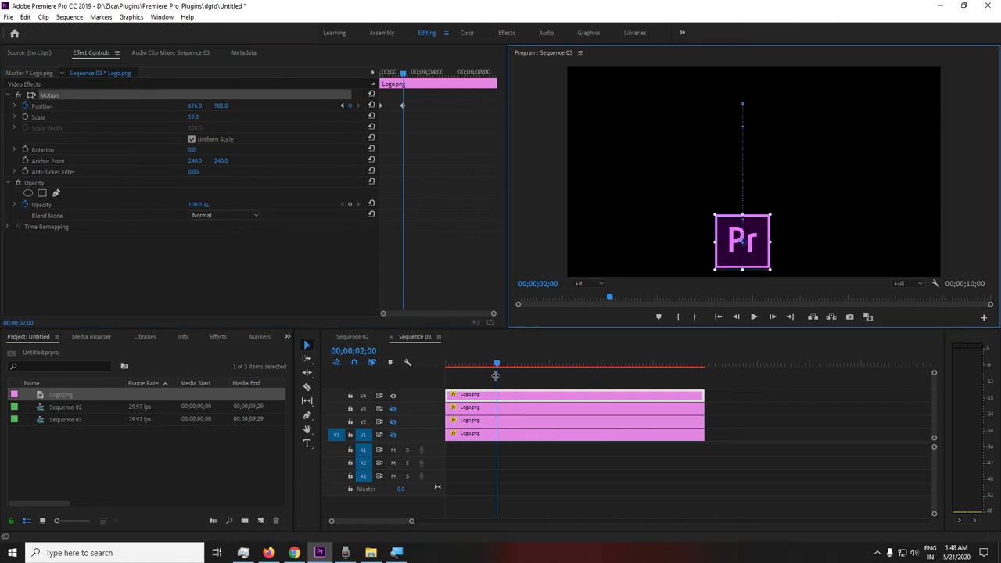
Drag the logo into a wave at 3, 4 and 5 seconds, then shift the clip +600 later.
click(362, 351)
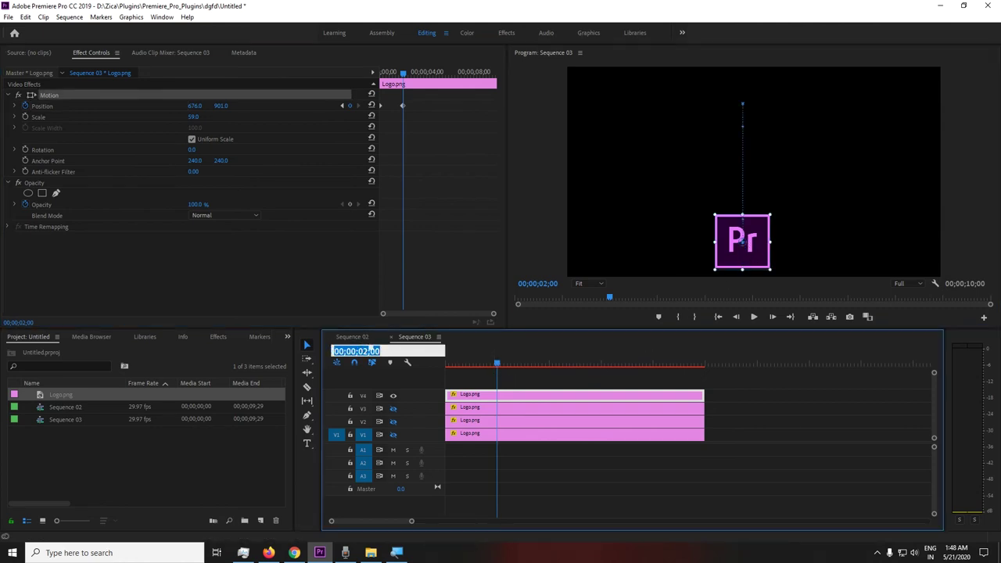
text(300)
key(Return)
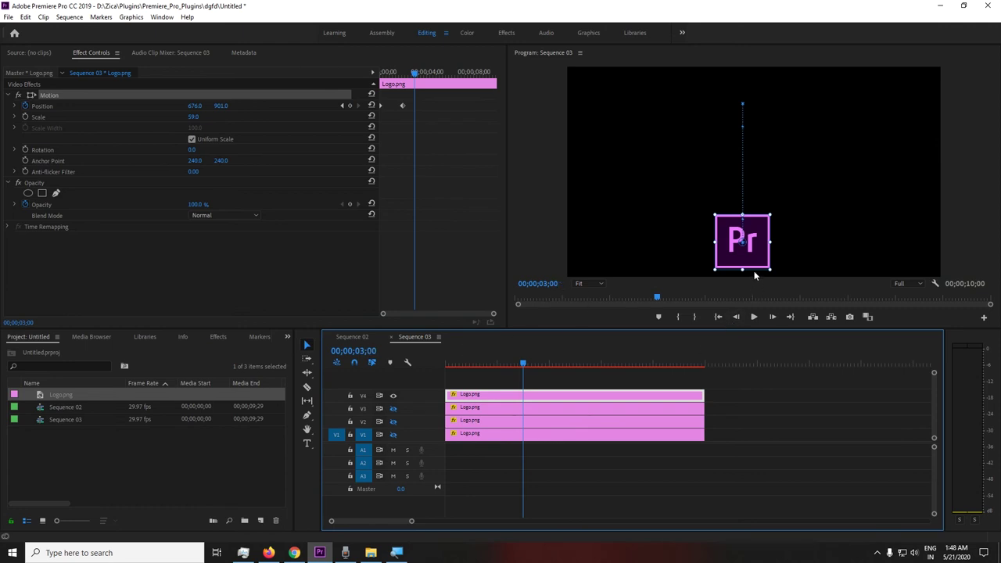
drag(754, 267, 794, 178)
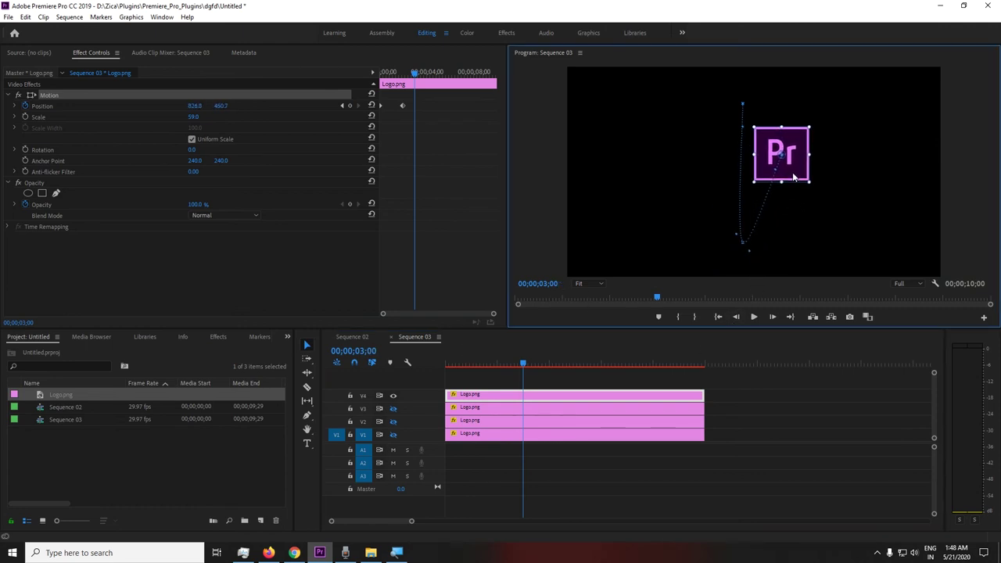
click(372, 352)
text(400)
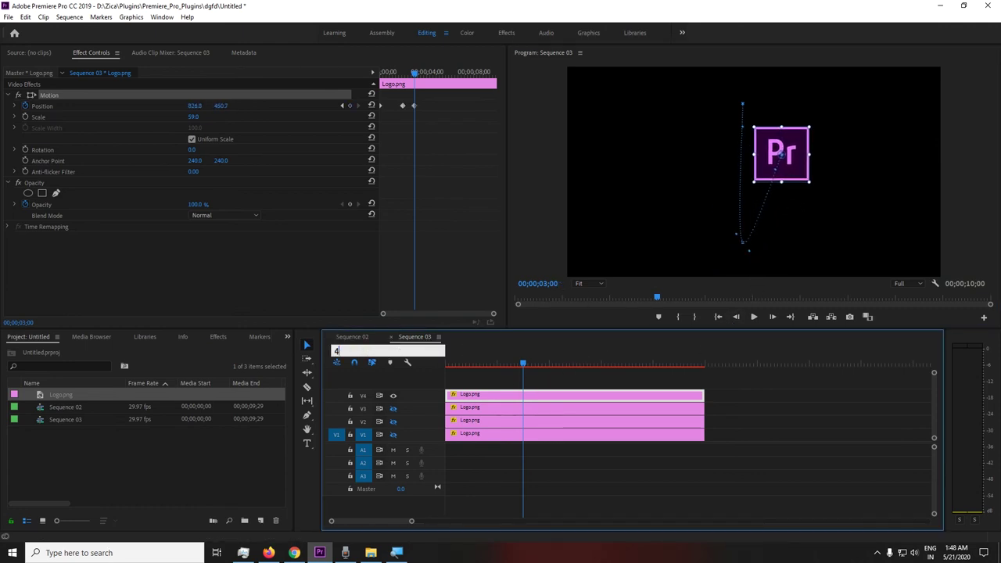
key(Return)
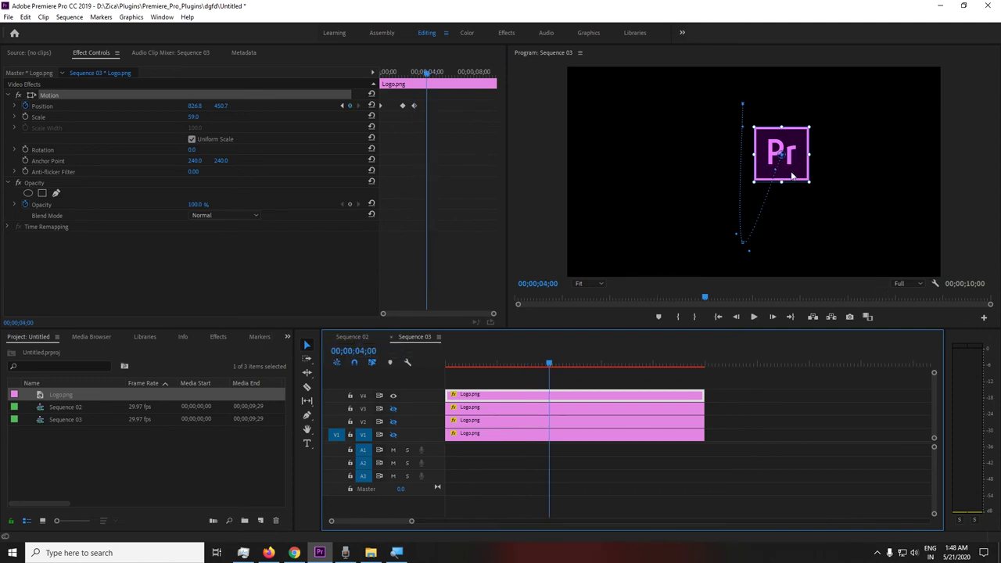
drag(792, 177, 824, 253)
click(356, 351)
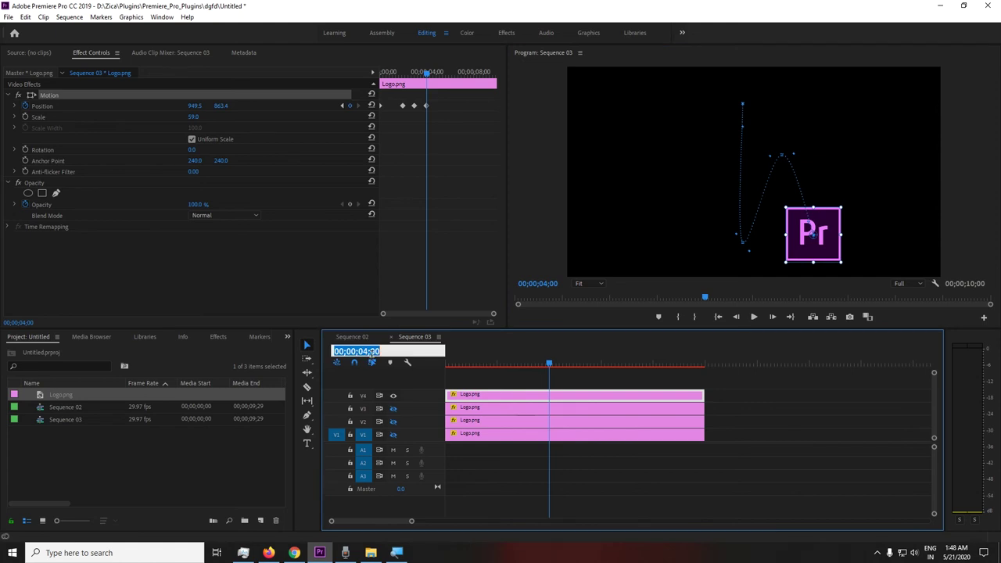
text(500)
key(Return)
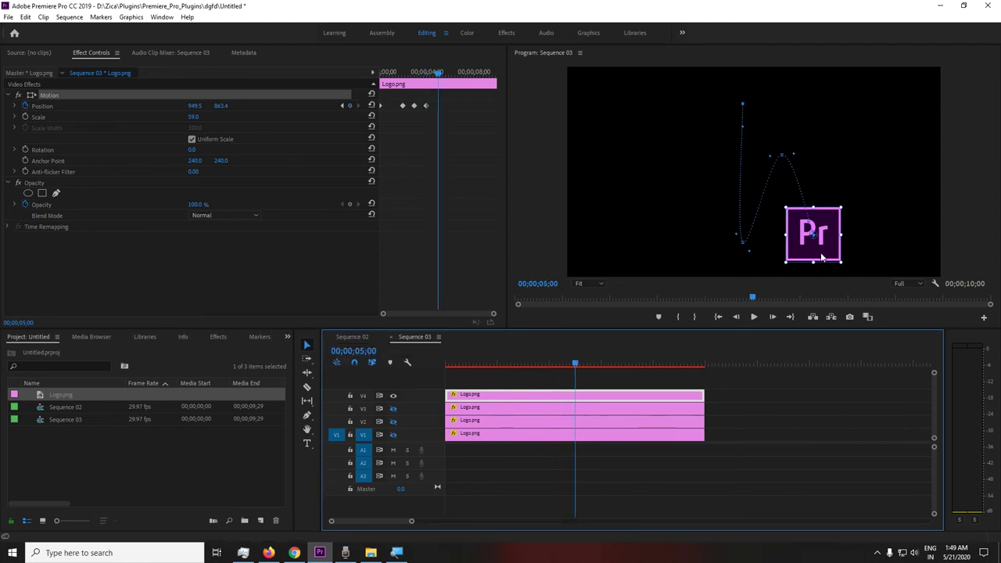
drag(821, 256, 853, 215)
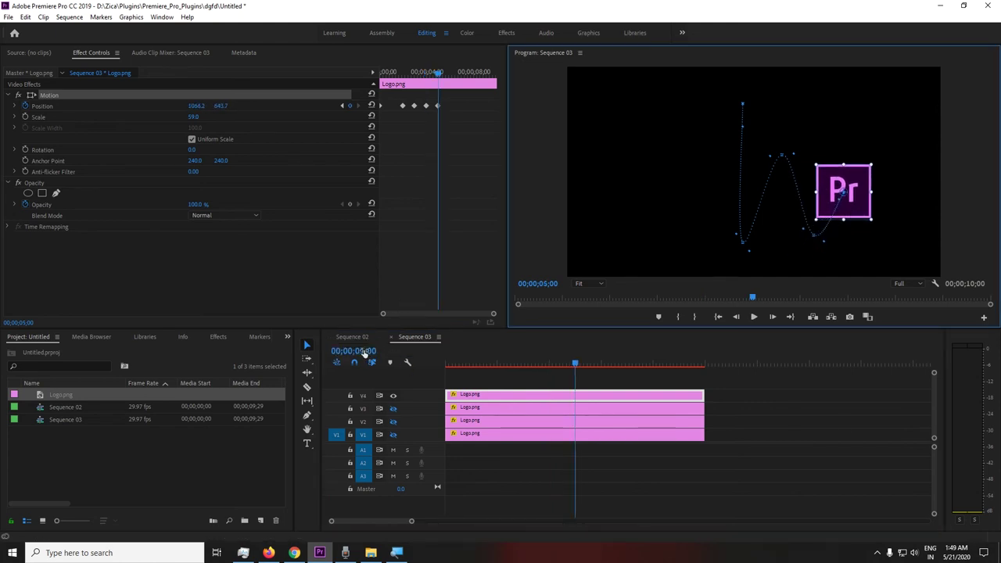
text(+600)
key(Return)
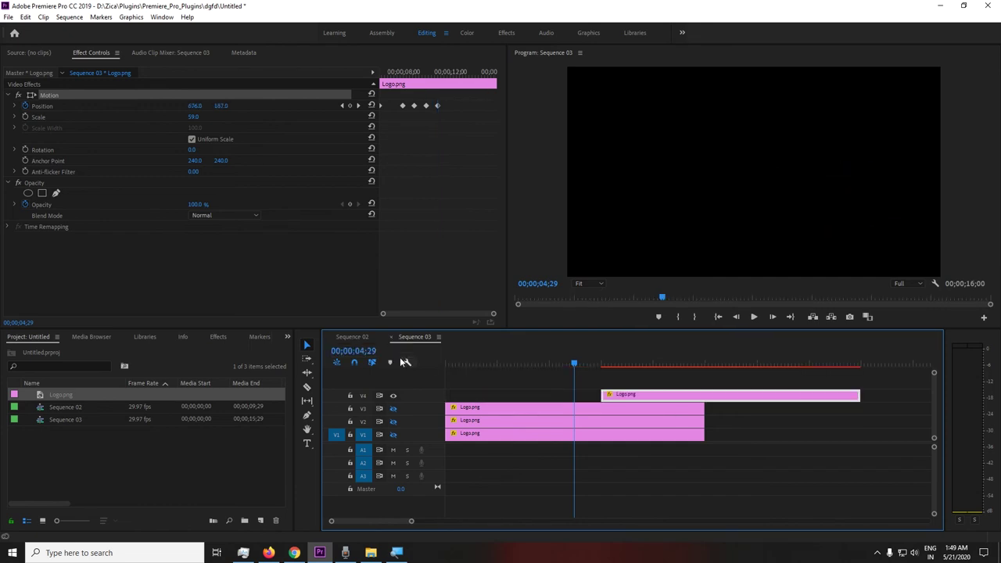
Undo the V4 logo clip shift and add a Position keyframe at 6;19 at 1354.6, 563.4.
key(ctrl+z)
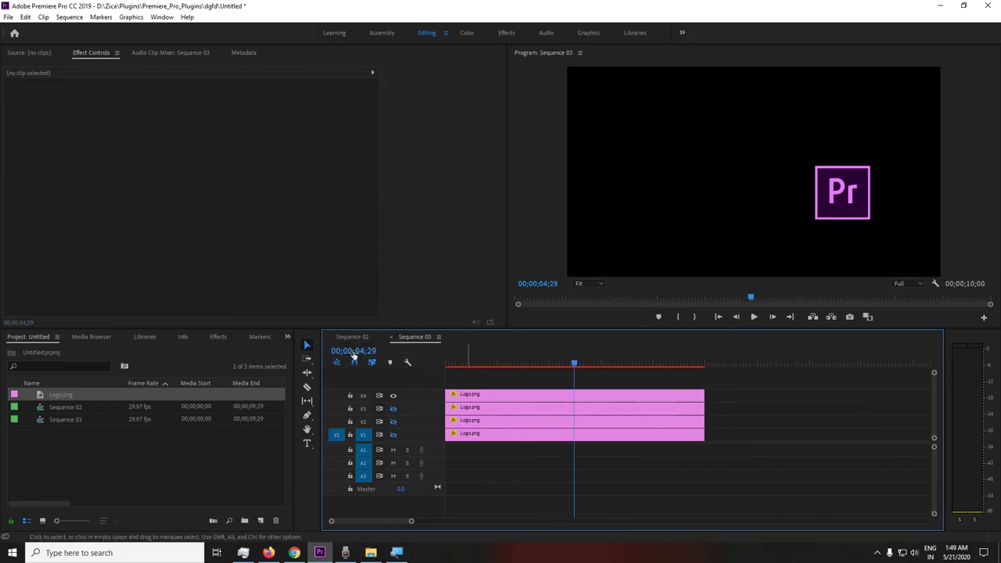
click(610, 397)
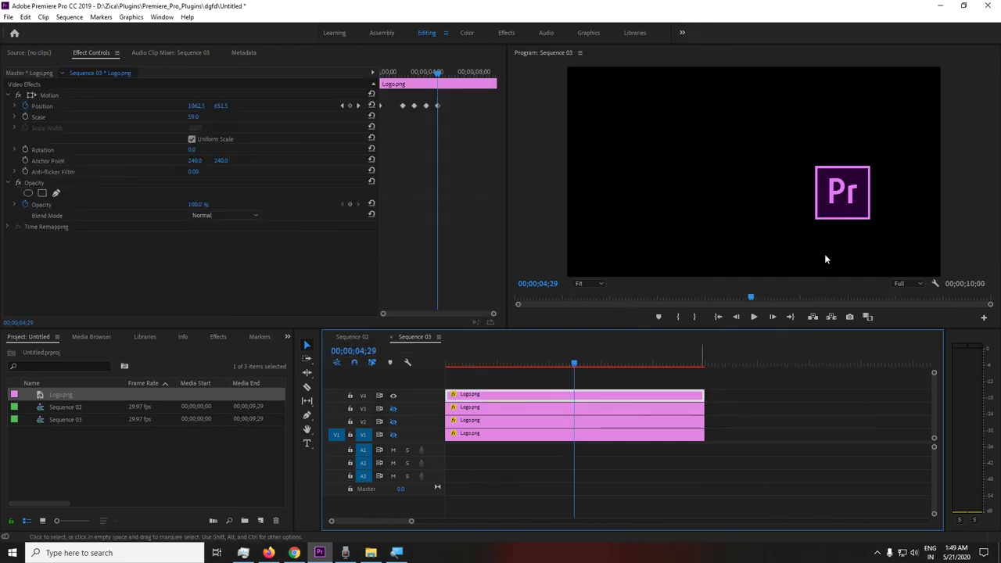
click(845, 202)
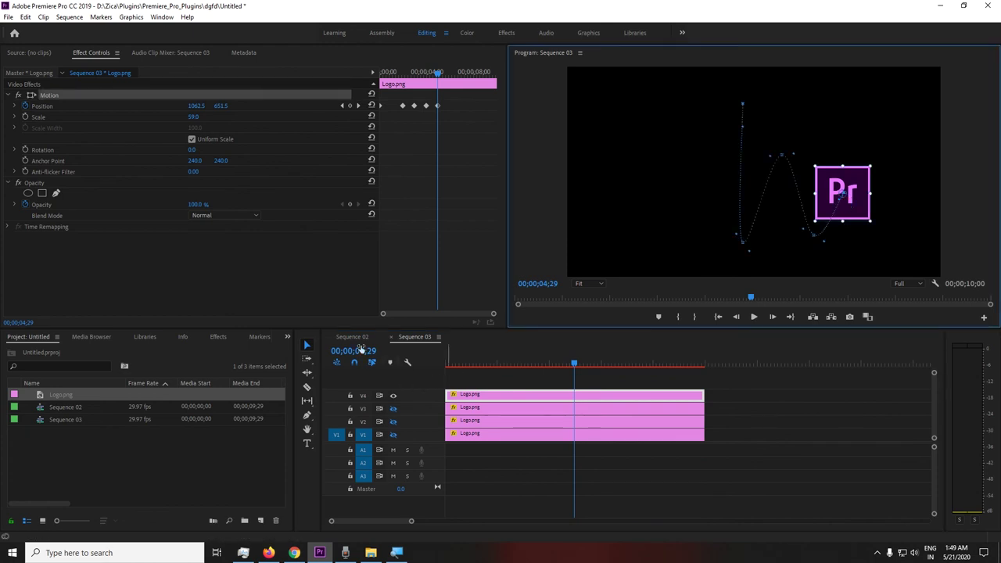
drag(597, 361, 618, 363)
drag(857, 212, 878, 255)
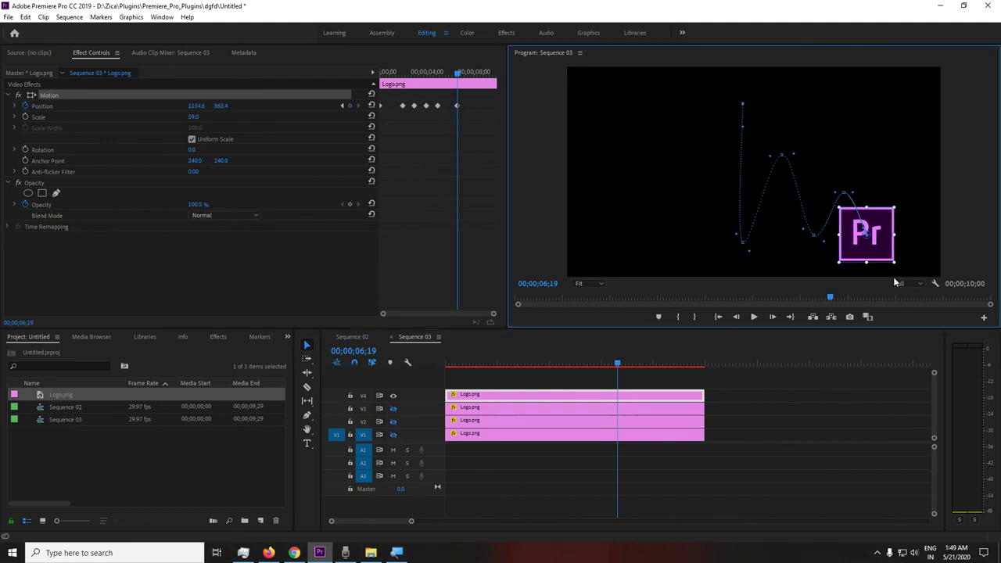
Maximize the Program monitor, smooth the motion path's bottom corner into a curve, and preview.
click(859, 123)
key(grave)
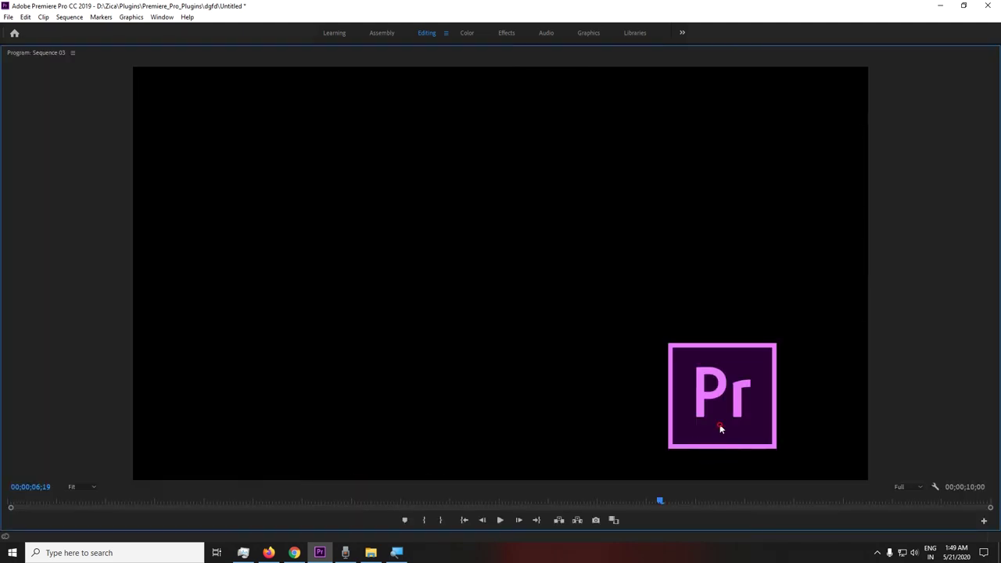
click(720, 426)
drag(478, 411, 509, 414)
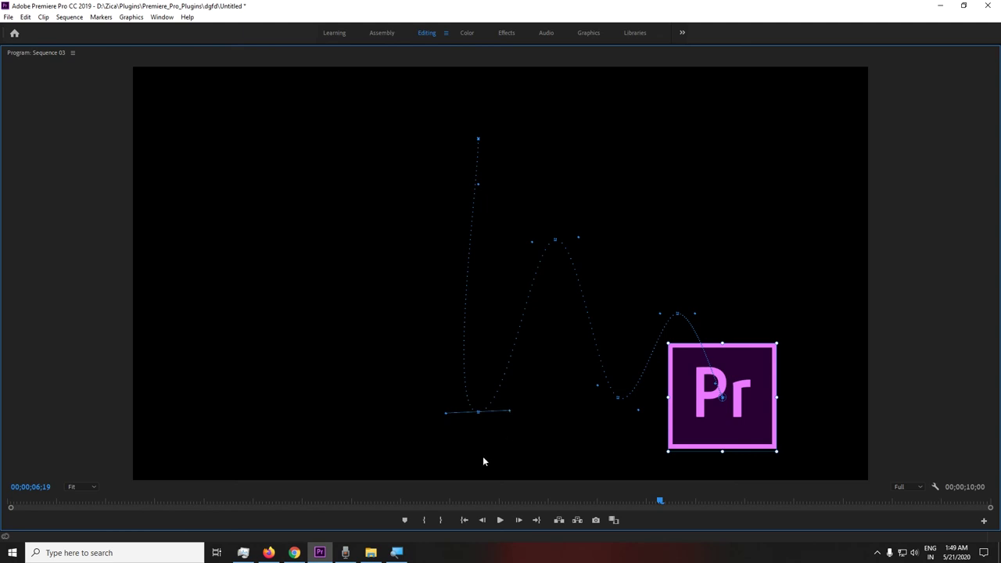
drag(469, 504, 36, 421)
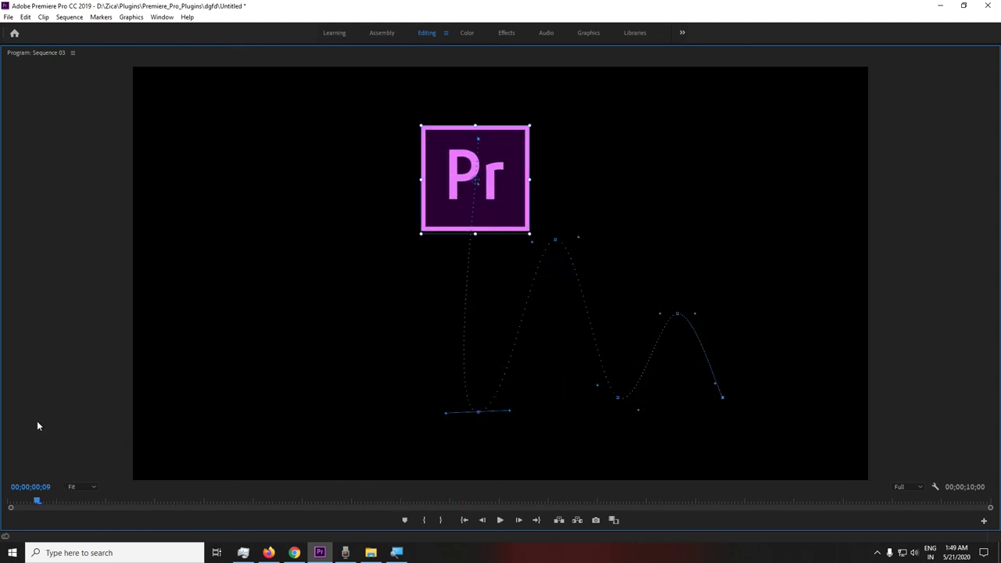
key(space)
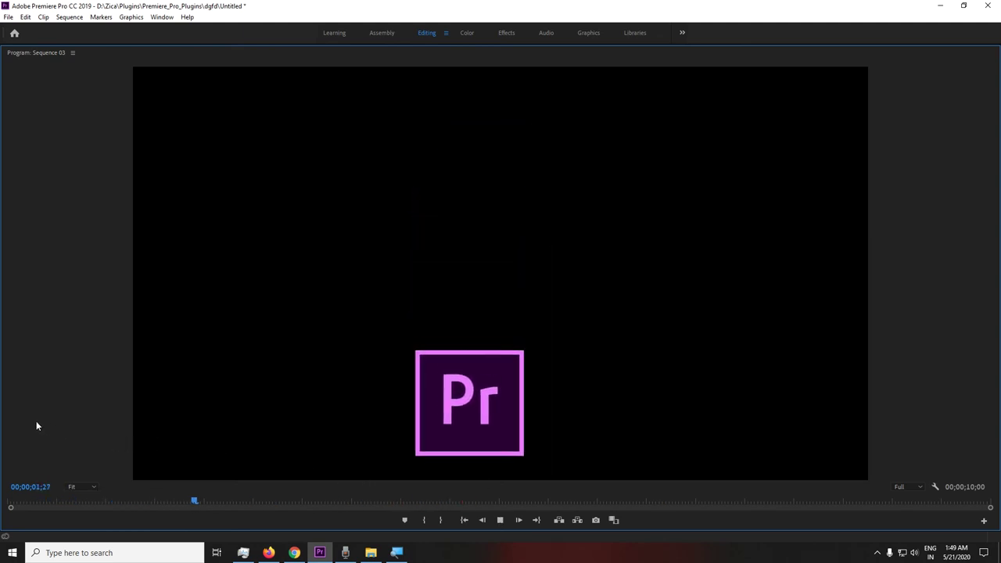
key(space)
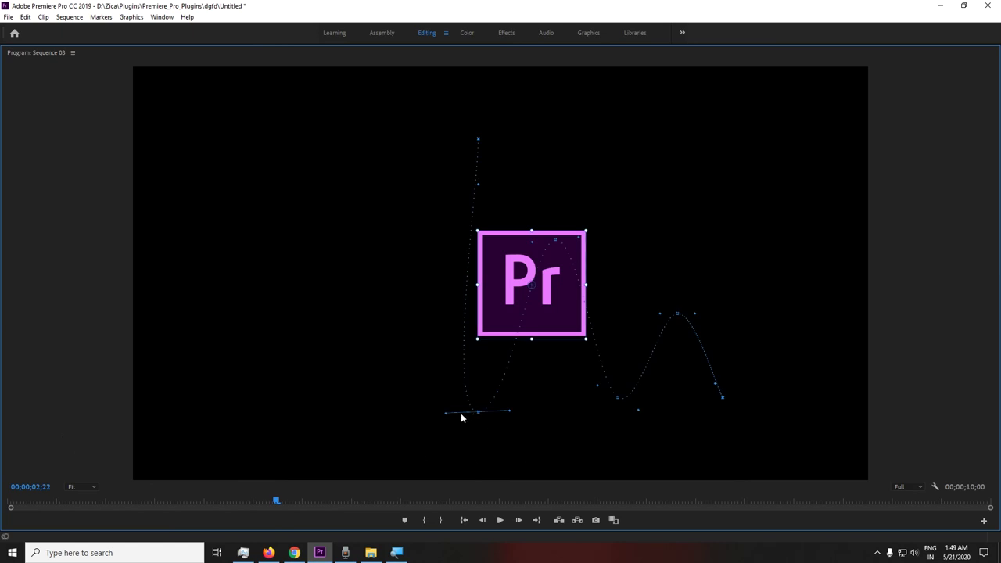
Widen the bottom curve's handles left and right, then preview from the start.
drag(444, 416, 336, 414)
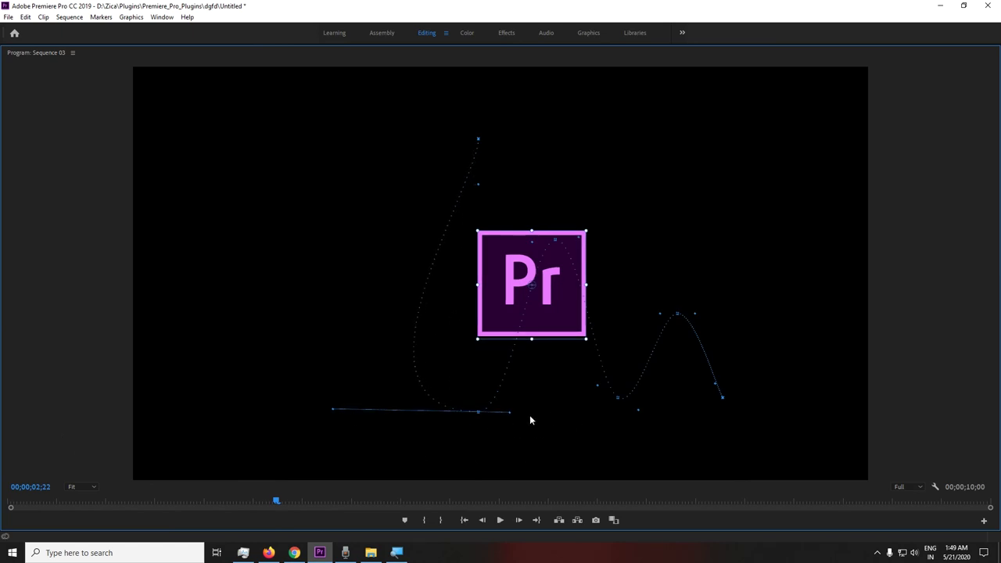
drag(510, 416, 579, 417)
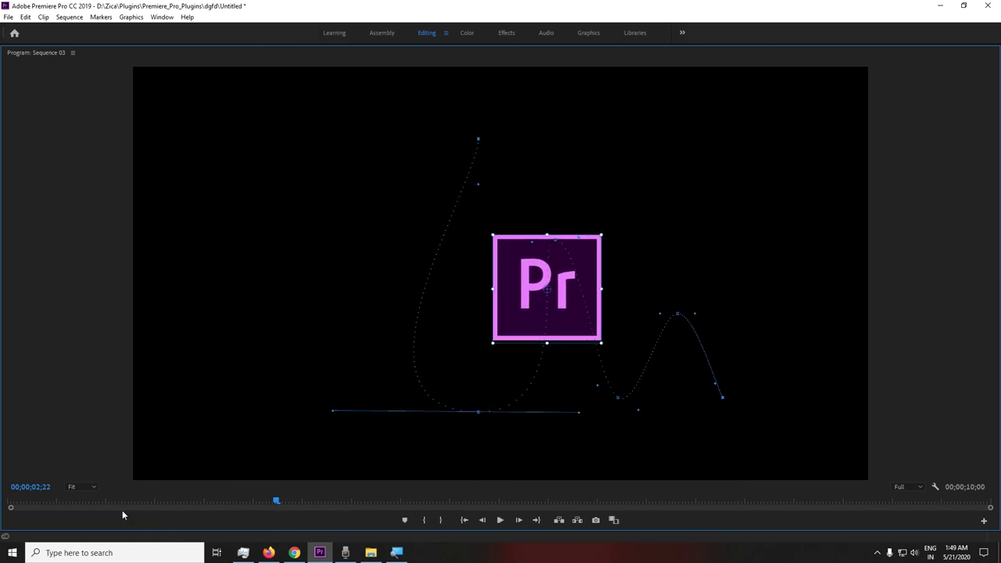
click(10, 503)
key(space)
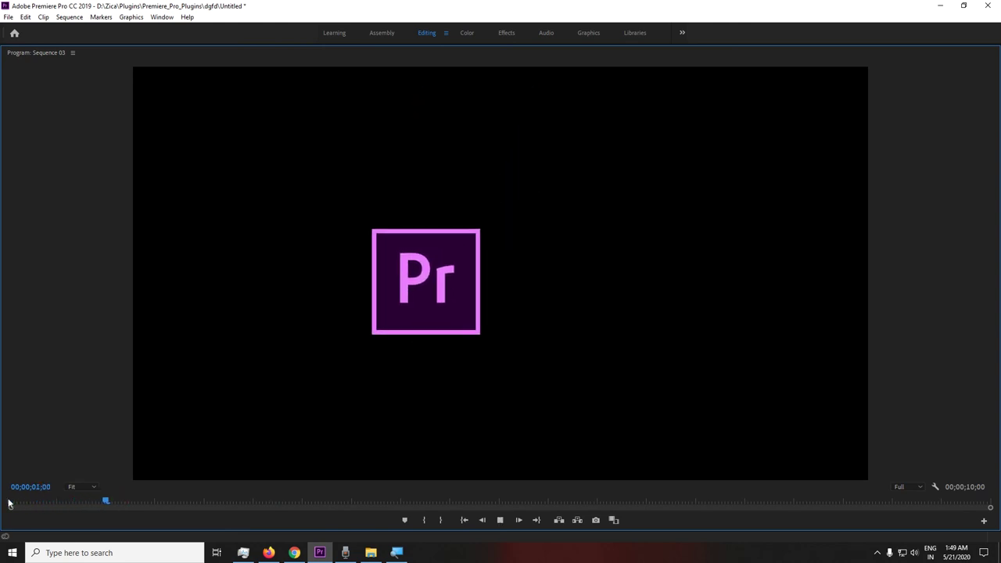
key(space)
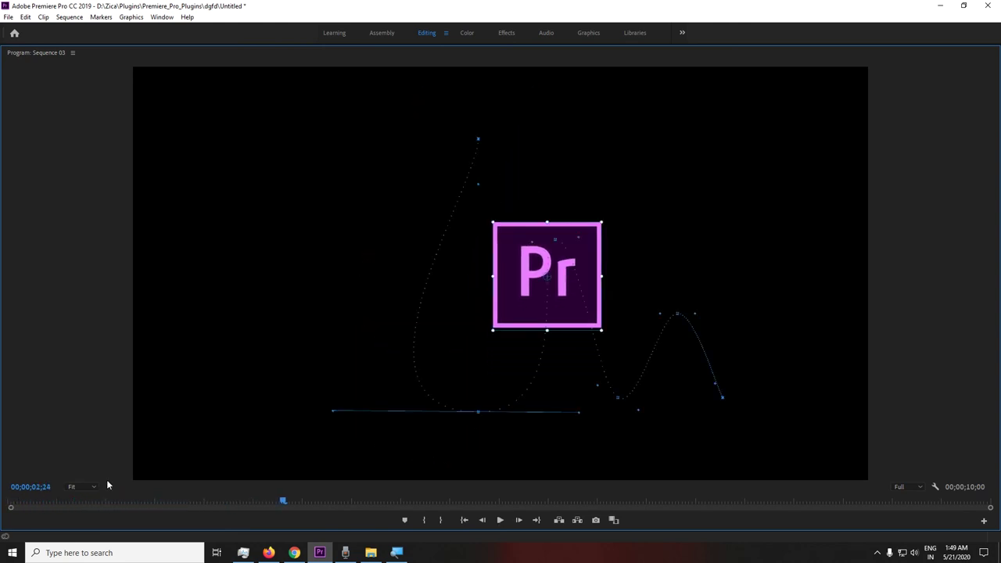
Straighten the path's left side and reshape the lower anchor and right-end curves, then play.
click(333, 412)
mouse_move(333, 413)
mouse_down()
mouse_move(494, 460)
mouse_move(481, 415)
mouse_up()
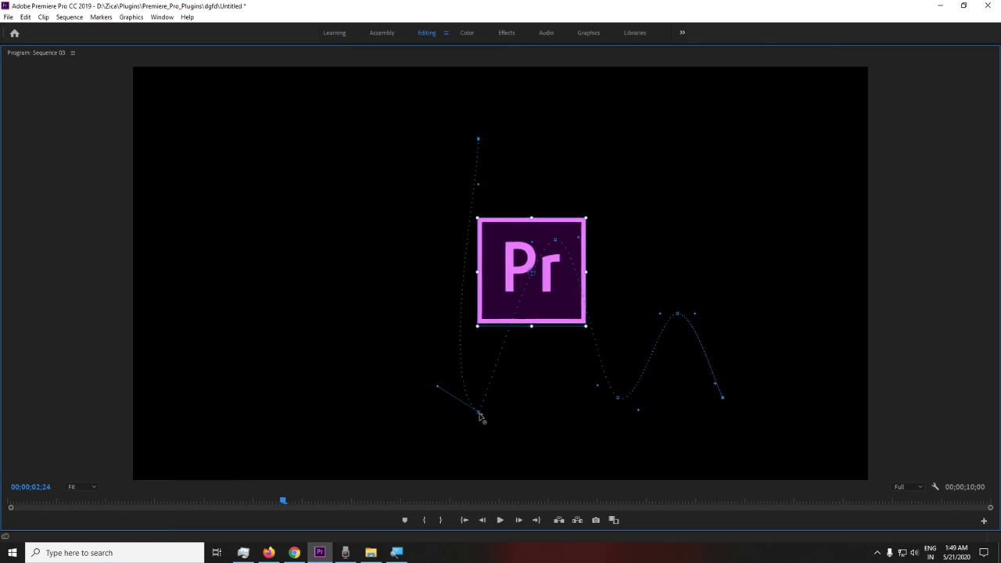
drag(420, 422, 478, 416)
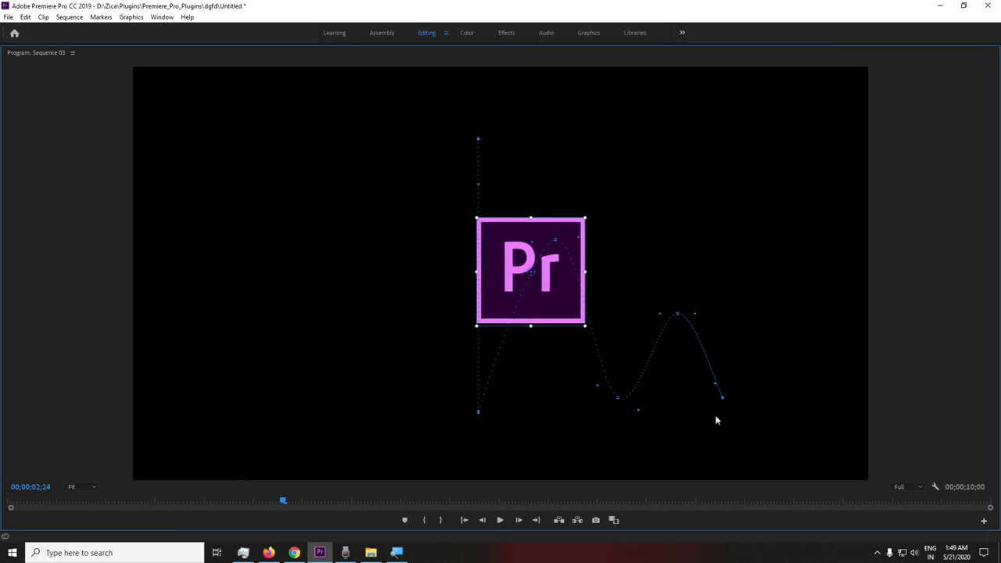
drag(638, 408, 618, 401)
drag(595, 389, 617, 401)
drag(717, 383, 721, 396)
click(10, 502)
key(space)
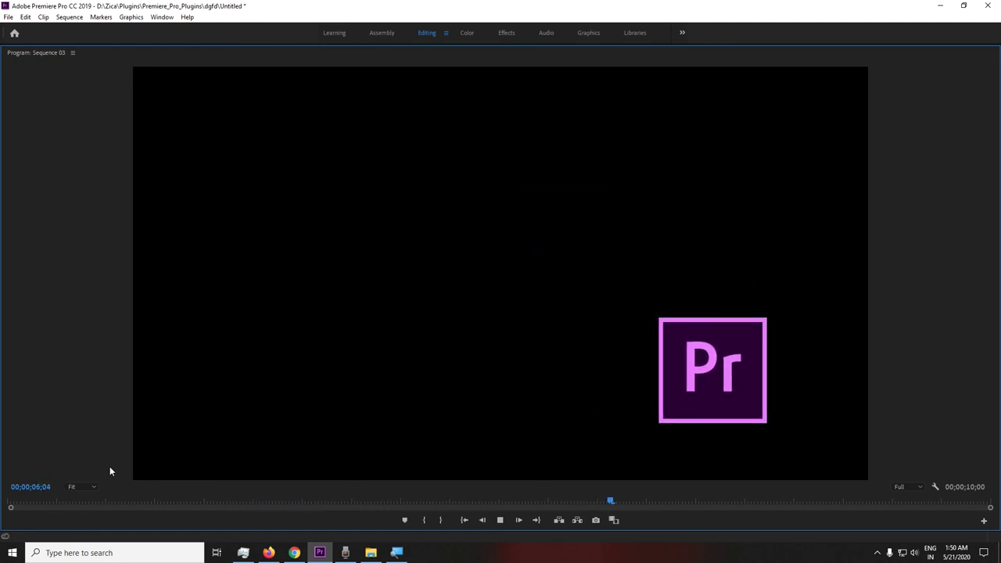
Stop playback at 00;00;07;04 and restore the Program monitor to normal size.
key(space)
key(grave)
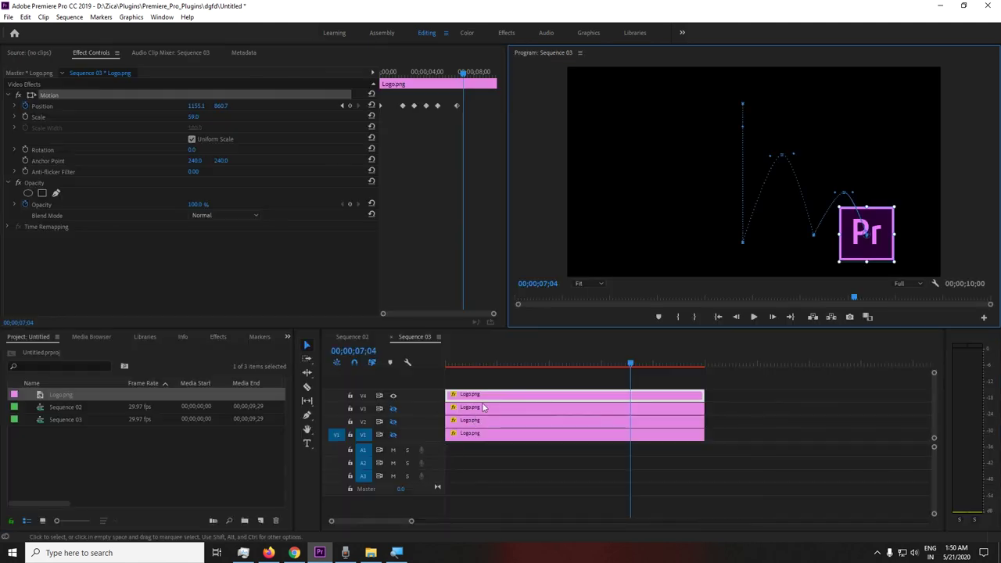